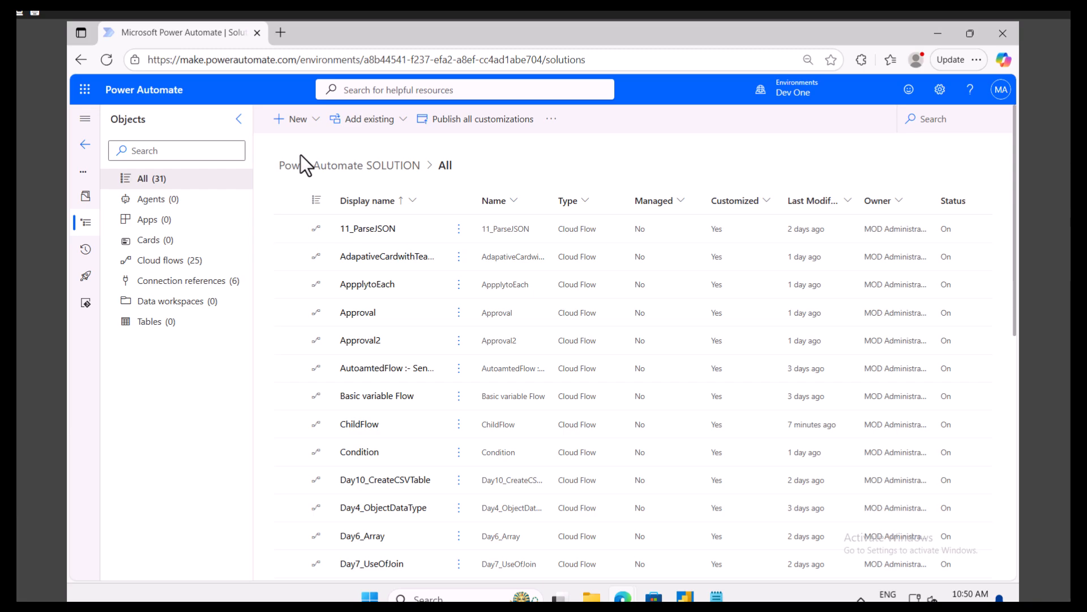
pyautogui.click(316, 120)
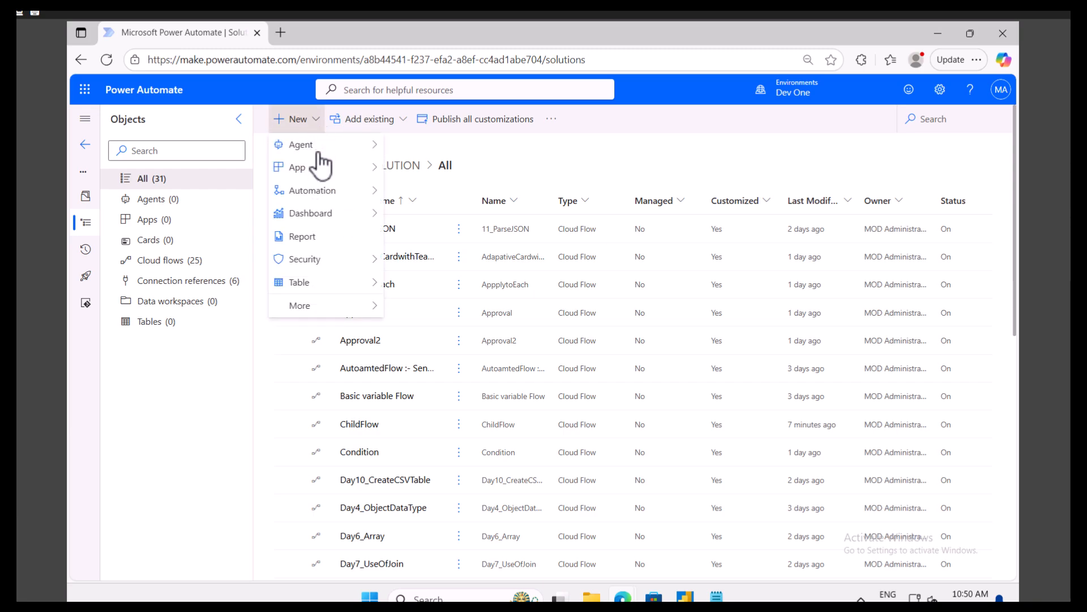
pyautogui.click(165, 405)
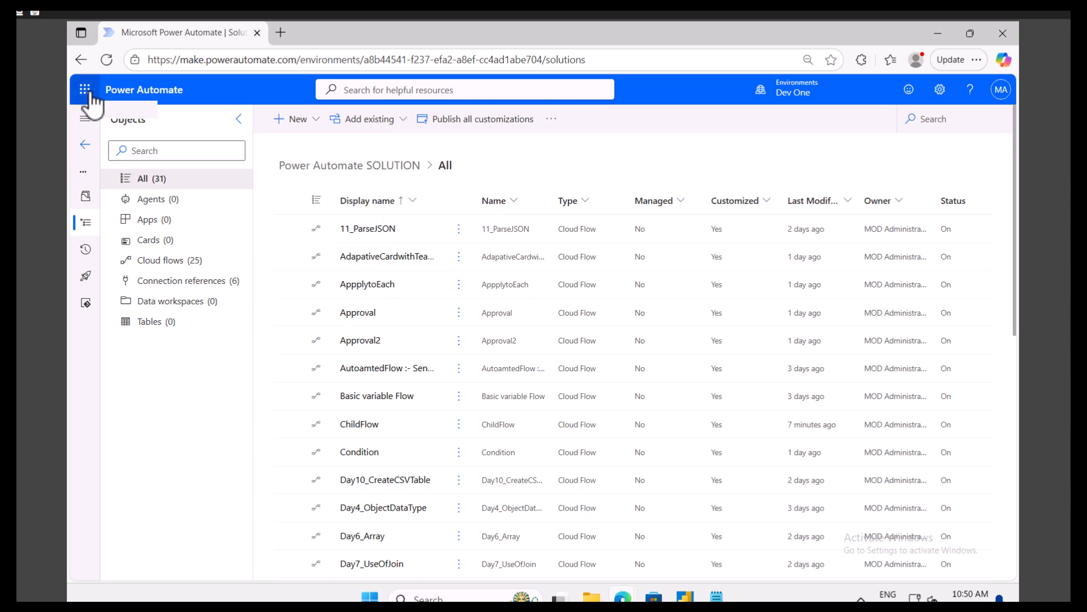
# - Switch to OneDrive and show the My files list
pyautogui.click(86, 90)
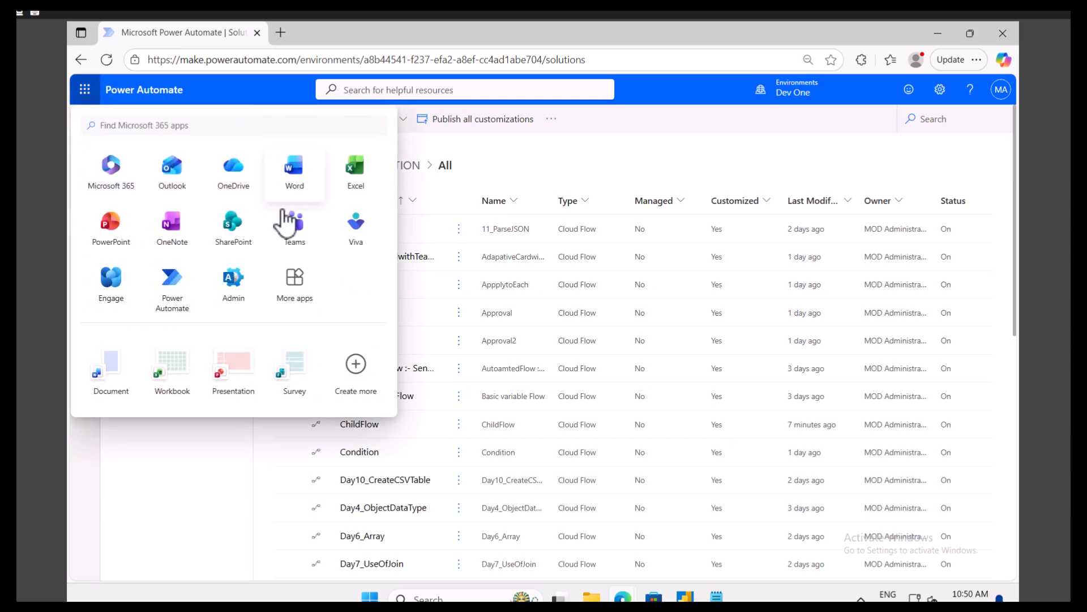
pyautogui.click(232, 175)
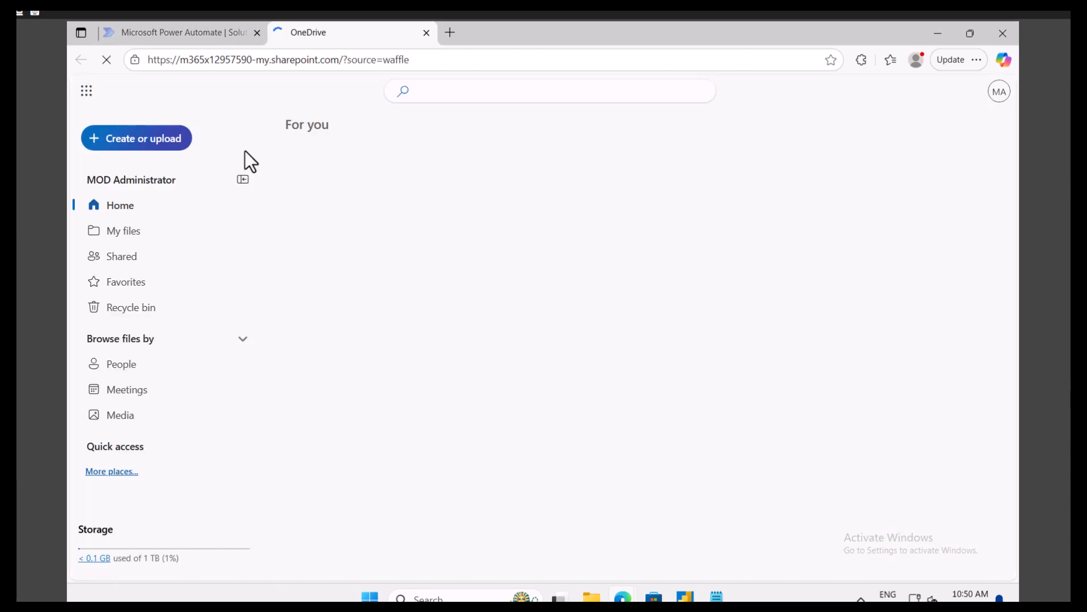
pyautogui.click(136, 233)
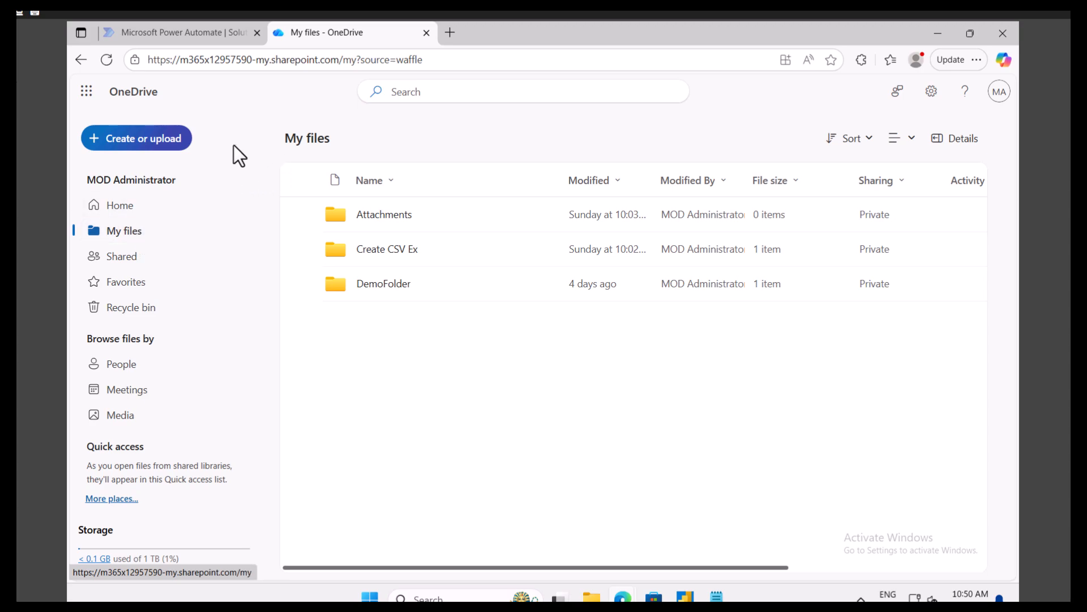
# - Create a folder named Excel Example in My files with the default yellow colour
pyautogui.click(184, 141)
pyautogui.click(146, 173)
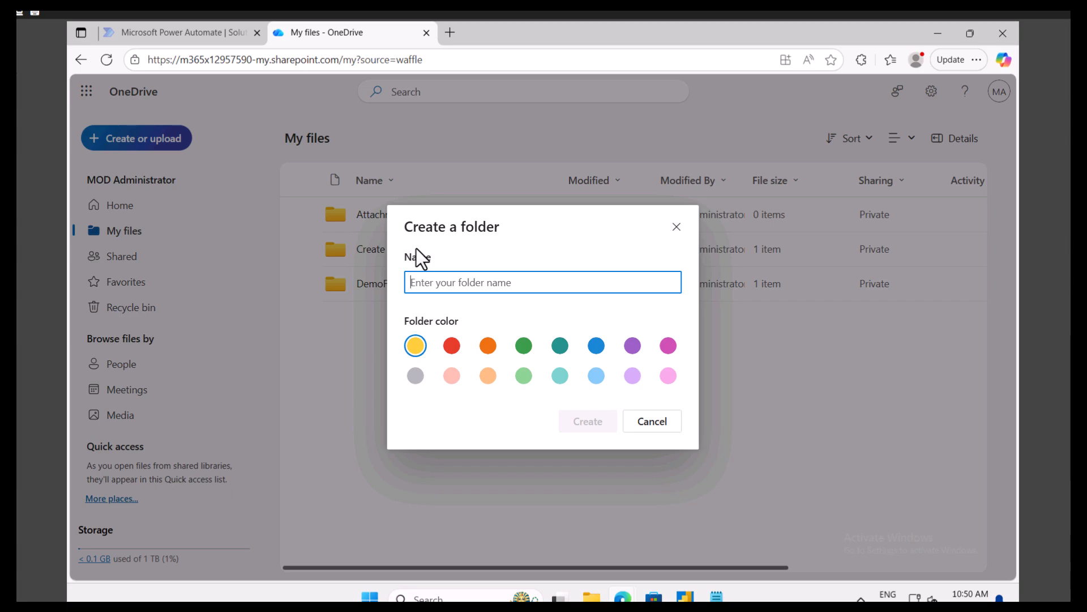
pyautogui.write('Excel')
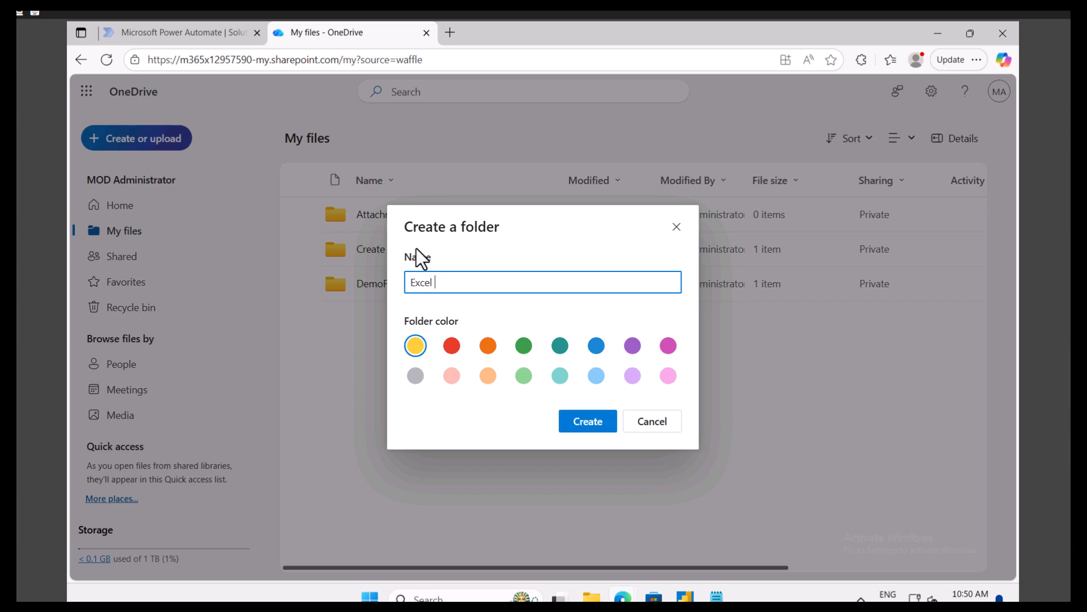
pyautogui.write(' Example')
pyautogui.click(588, 432)
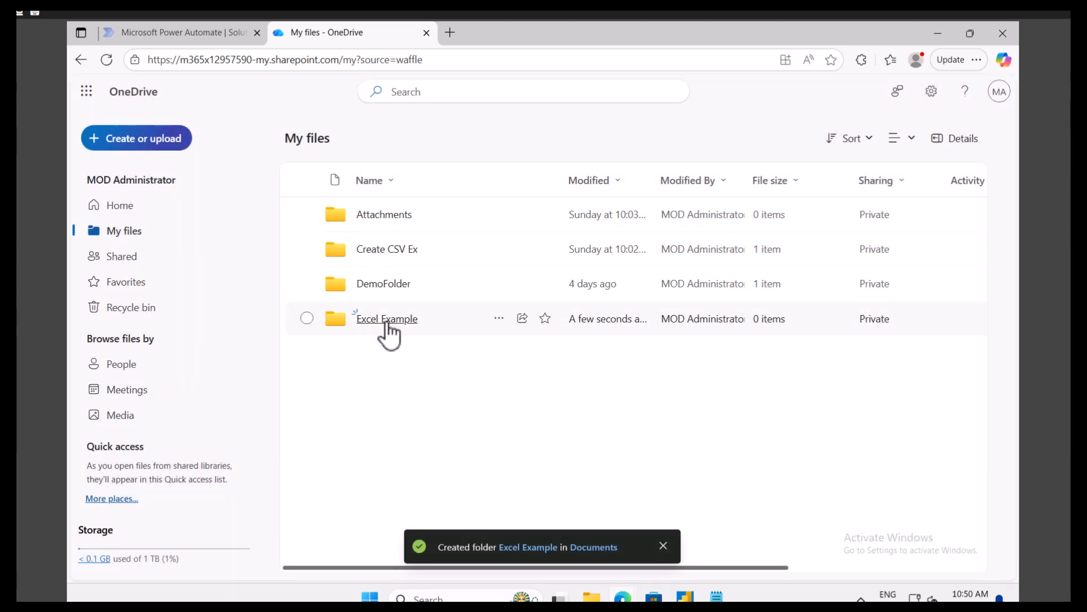
# - Create a new Excel workbook inside the Excel Example folder
pyautogui.click(387, 320)
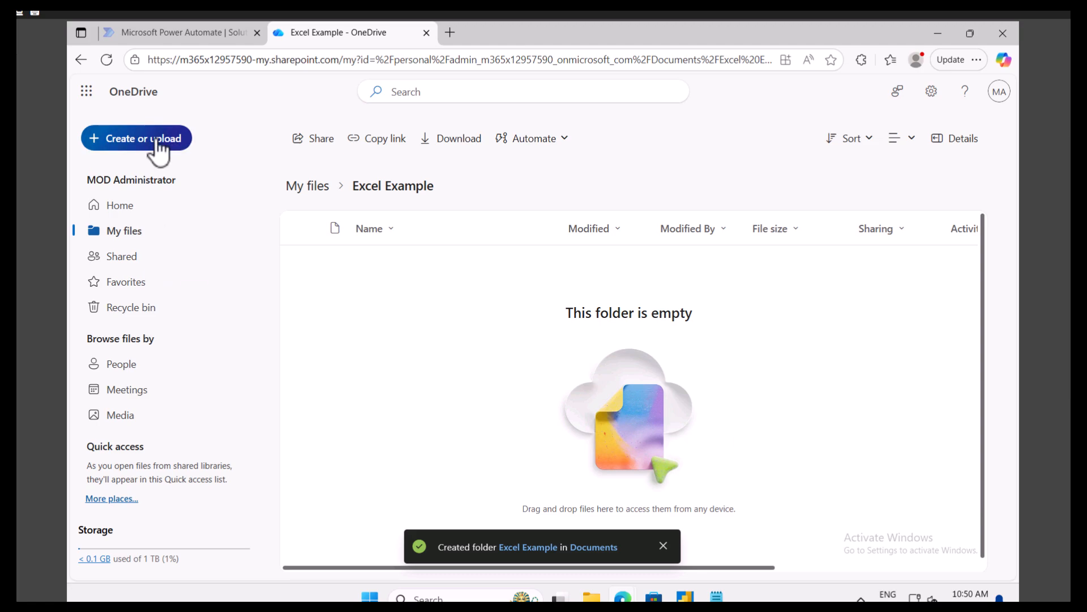
pyautogui.click(158, 142)
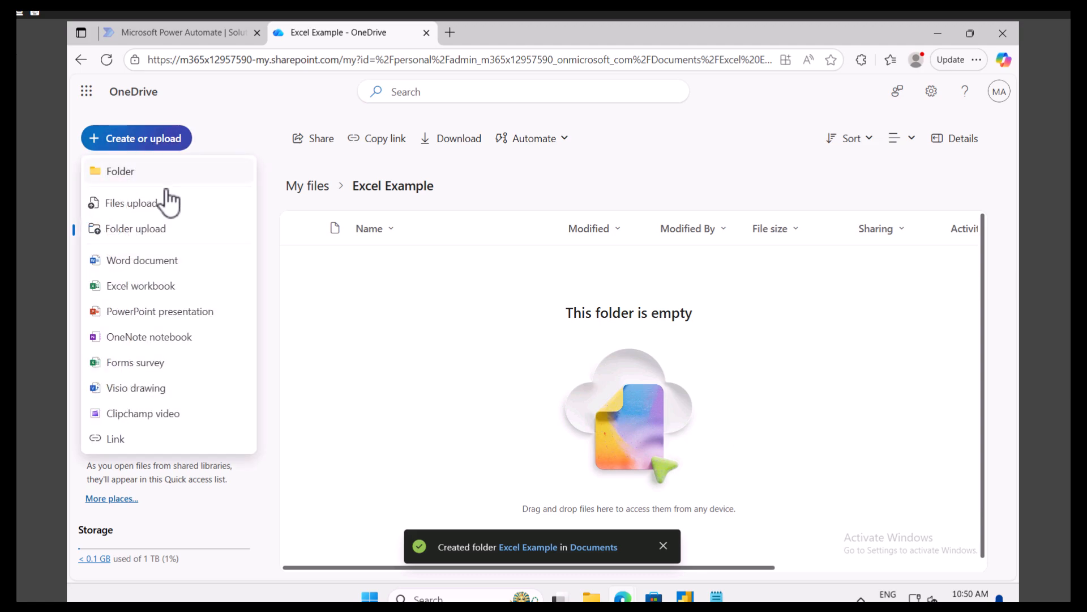
pyautogui.click(150, 287)
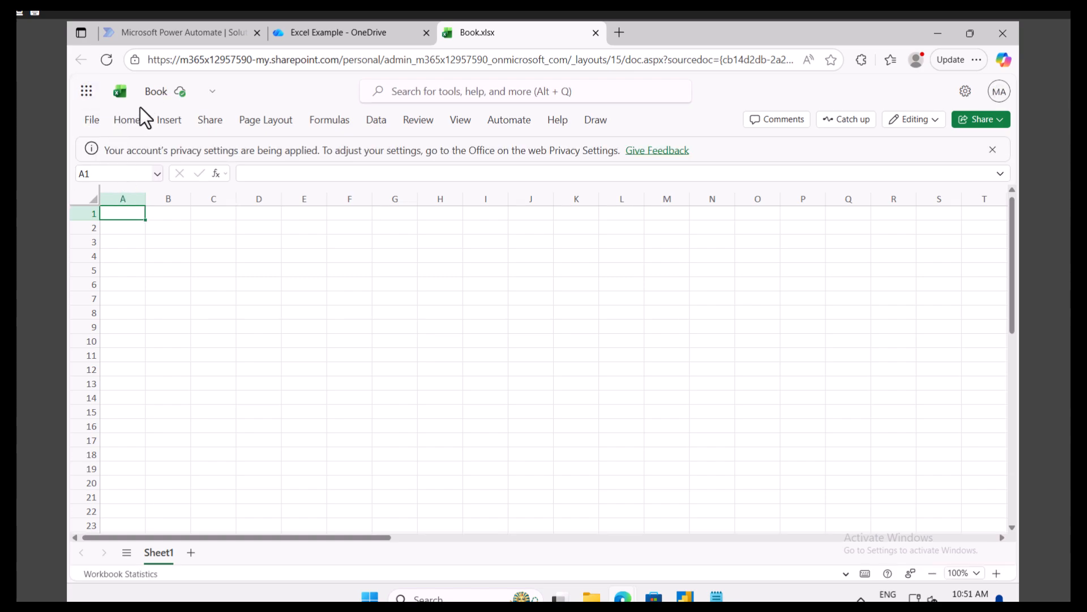
# - Rename the new workbook as Employee
pyautogui.click(171, 91)
pyautogui.moveTo(174, 155); pyautogui.dragTo(83, 151)
pyautogui.write('f')
pyautogui.doubleClick(115, 158)
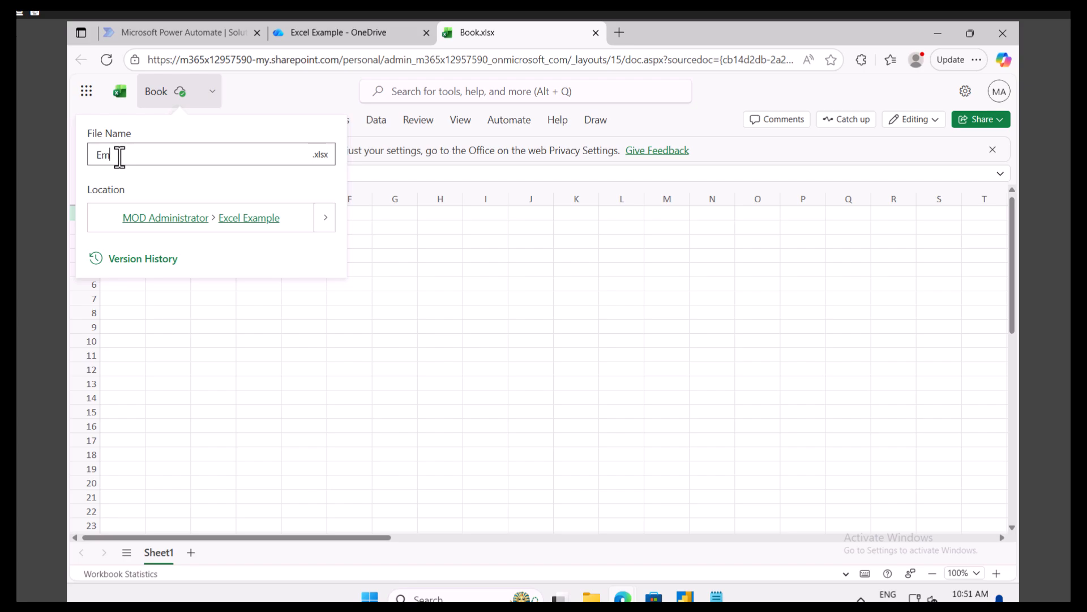
pyautogui.write('Employee')
pyautogui.click(324, 328)
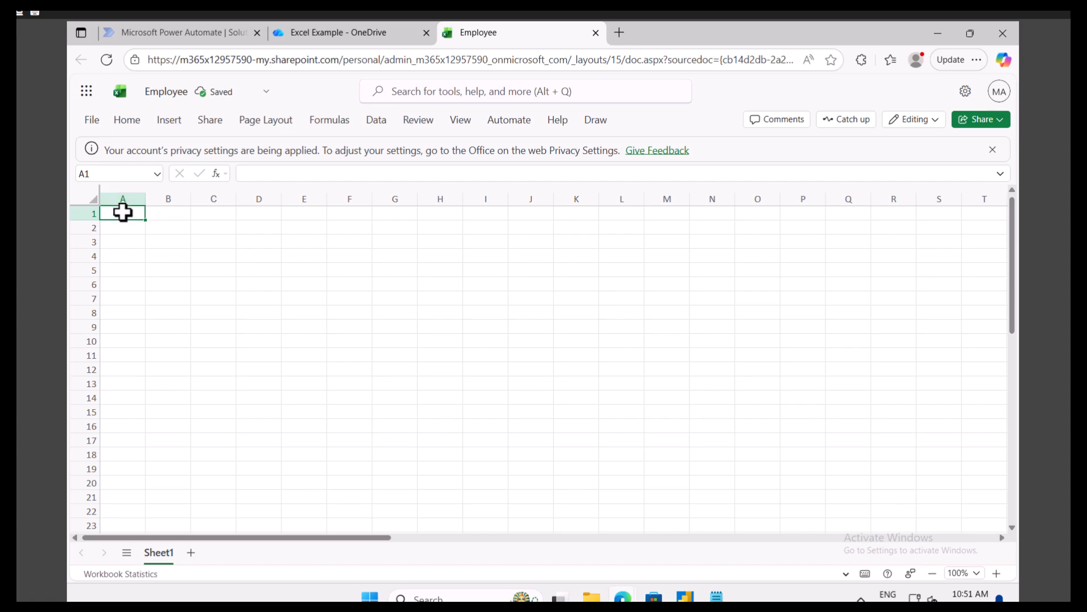
# - Enter the column headings EmployeeId in A1 and Department in B1
pyautogui.write('Id')
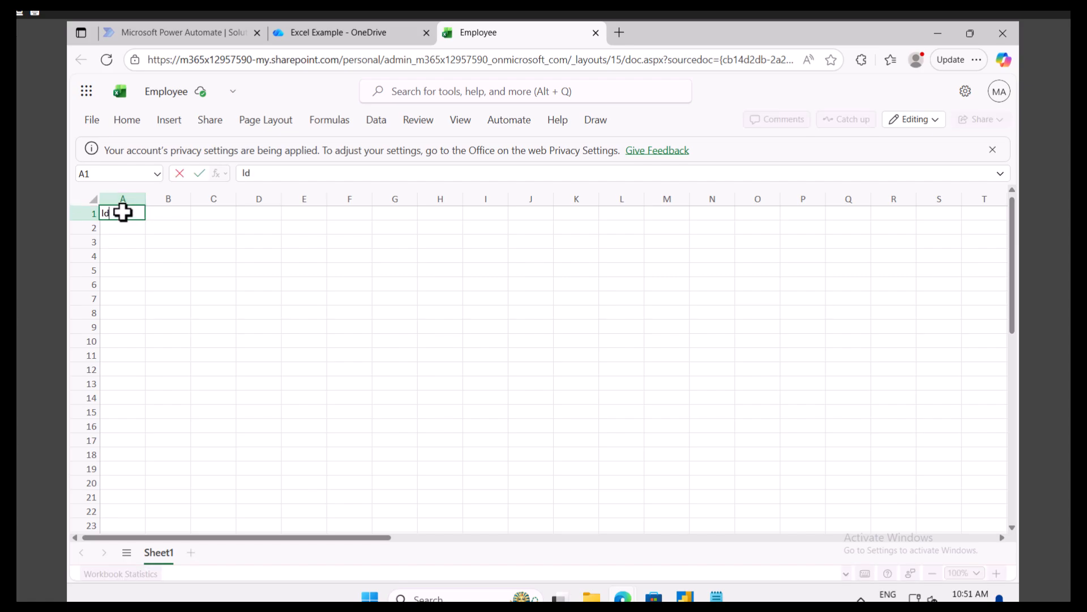
pyautogui.write('EmployeeId')
pyautogui.press('Tab')
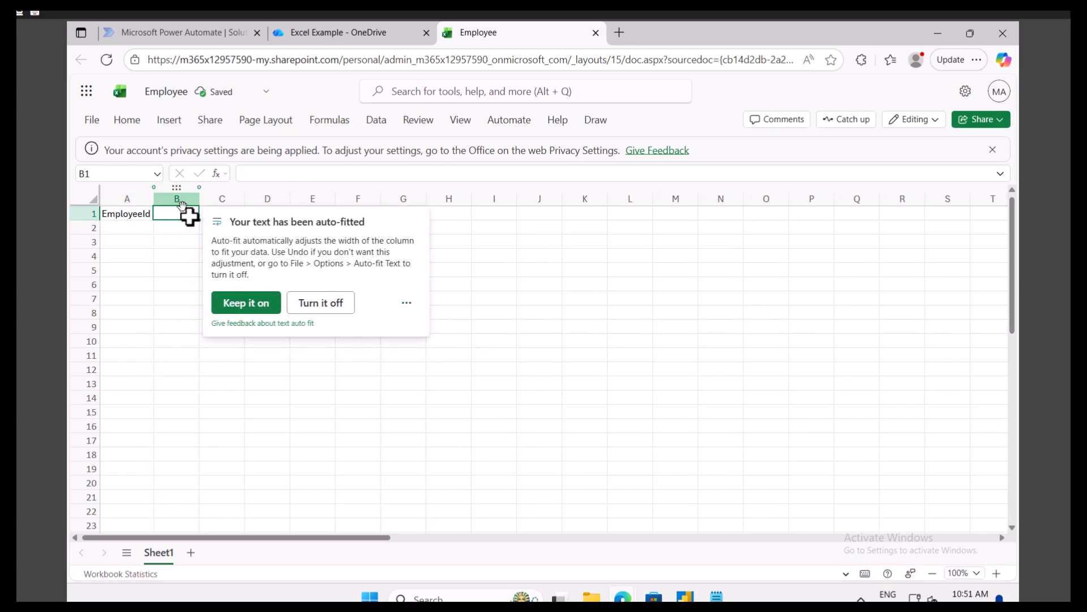
pyautogui.click(185, 218)
pyautogui.write('De')
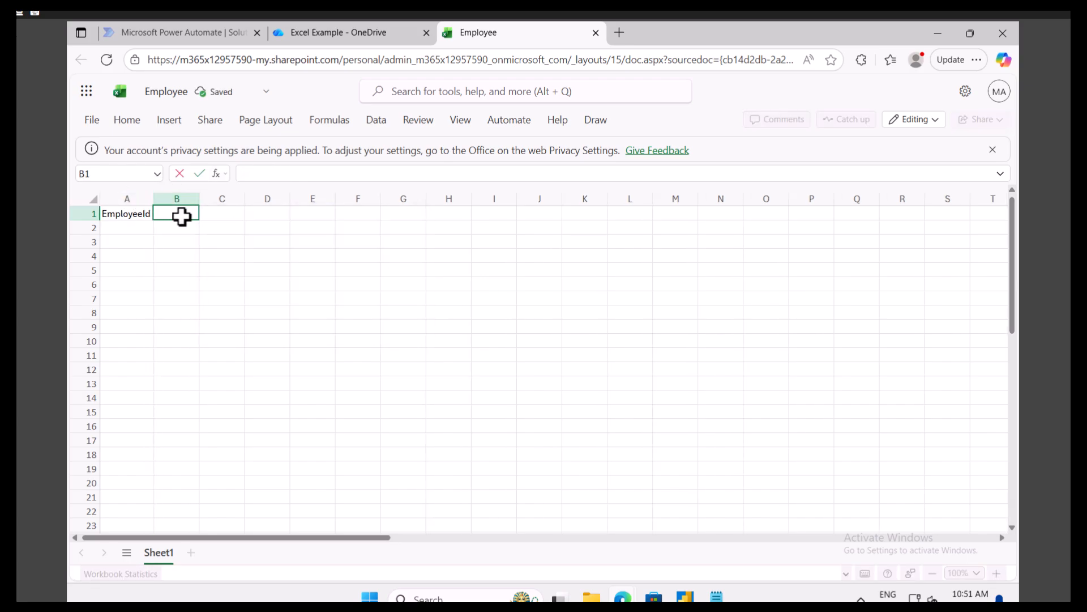
pyautogui.write('partment')
pyautogui.press('Tab')
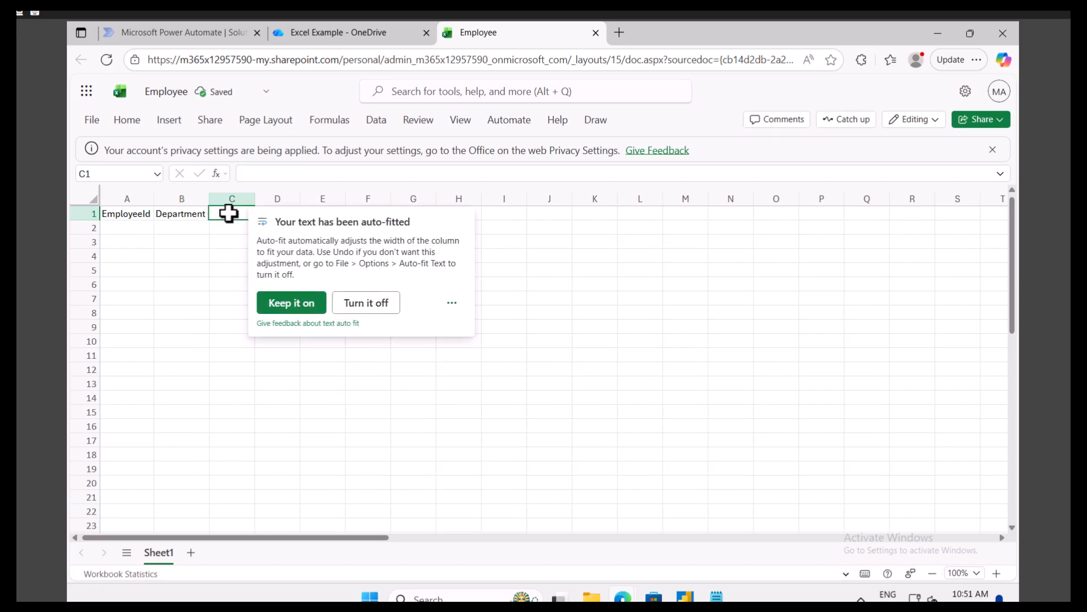
# - Enter the headings Salary in C1 and Status in D1, and auto-fit the width of column A
pyautogui.write('Salar')
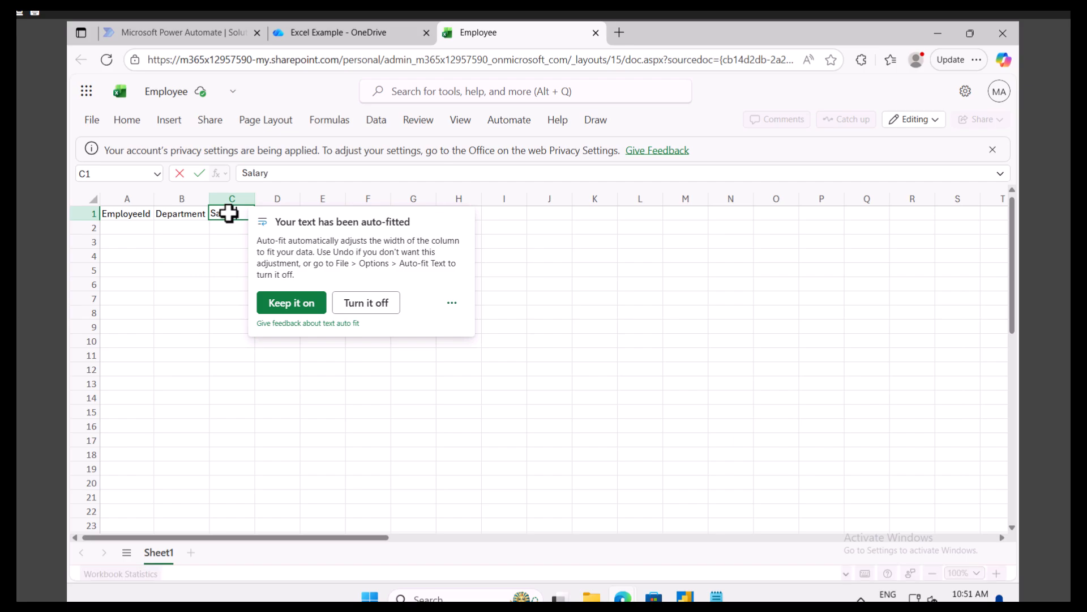
pyautogui.write('y')
pyautogui.press('Tab')
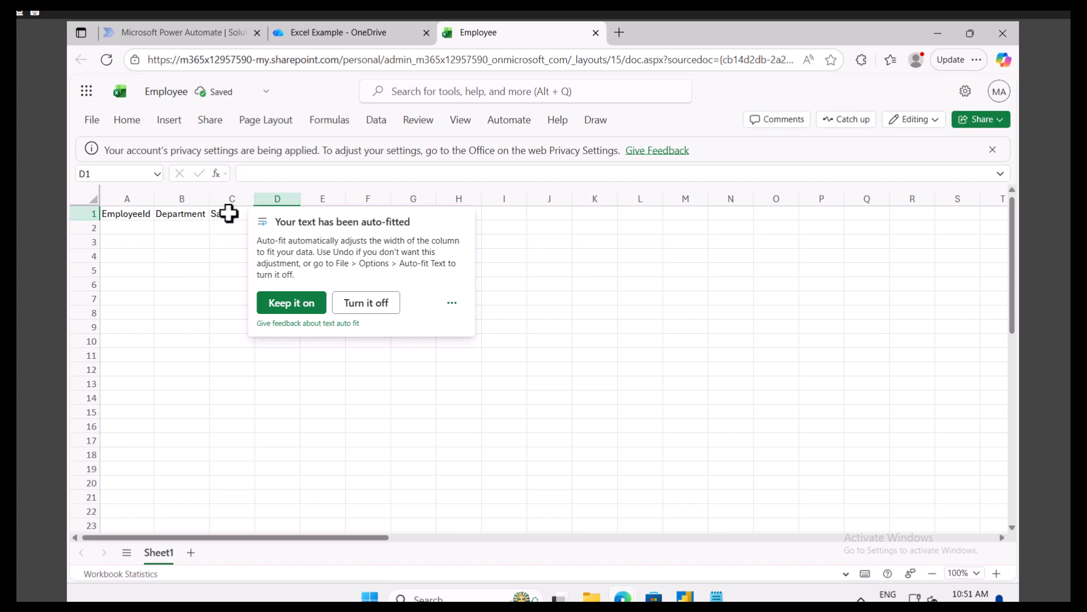
pyautogui.write('Status')
pyautogui.click(237, 312)
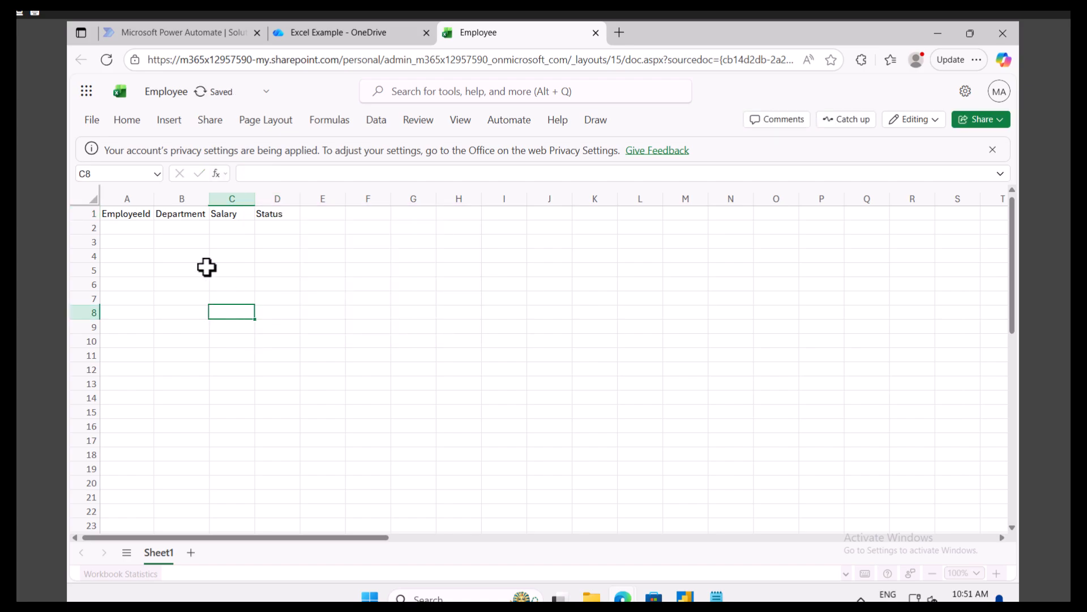
pyautogui.doubleClick(153, 198)
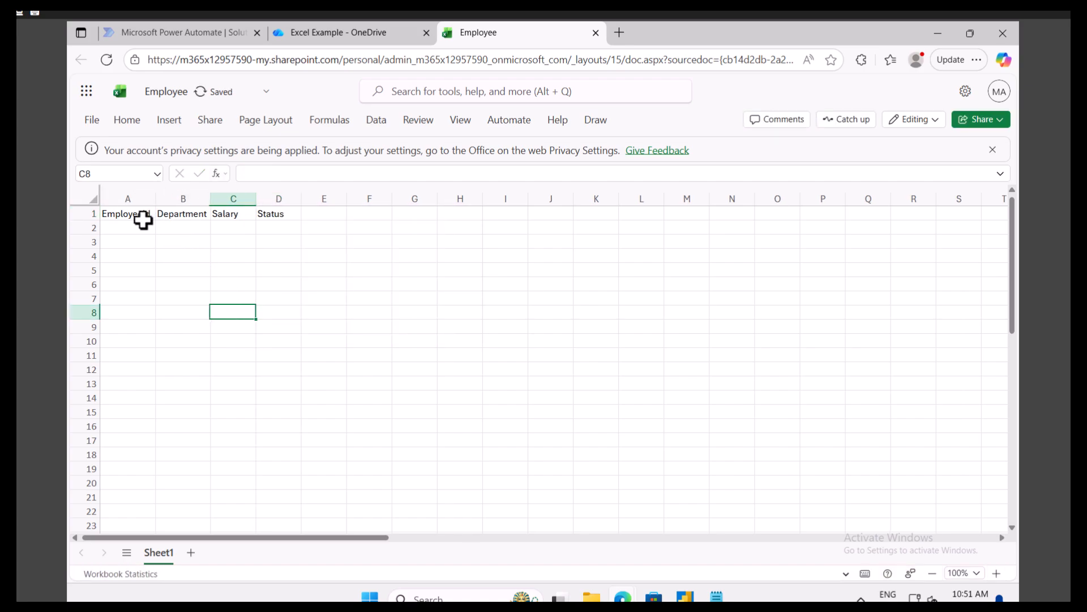
# - Fill the EmployeeId column with 1, 2 and 3 in cells A2 to A4
pyautogui.click(131, 224)
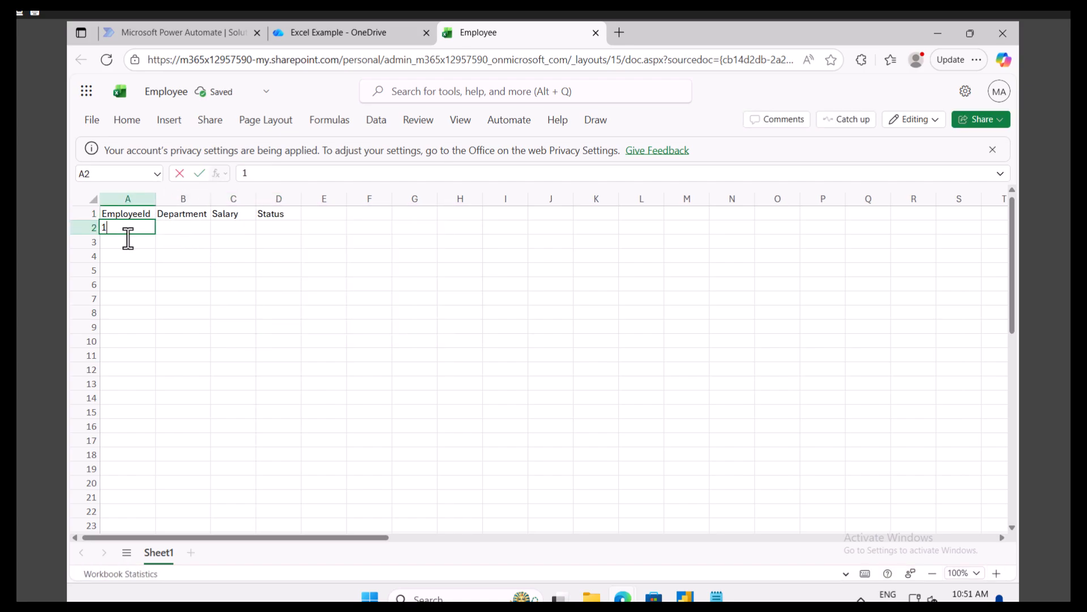
pyautogui.write('1')
pyautogui.press('Return')
pyautogui.write('1')
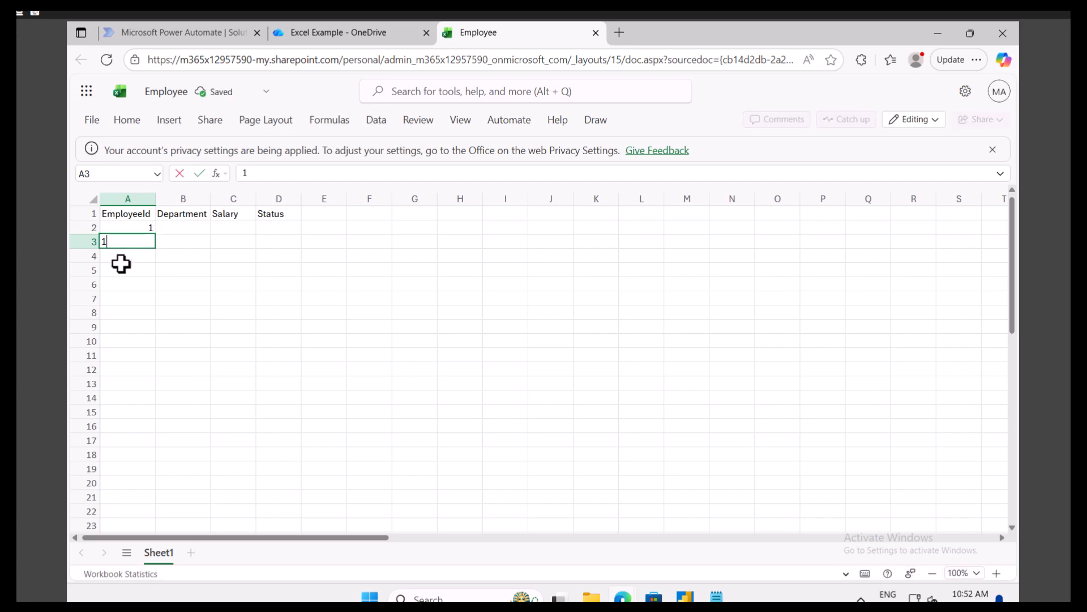
pyautogui.write('2')
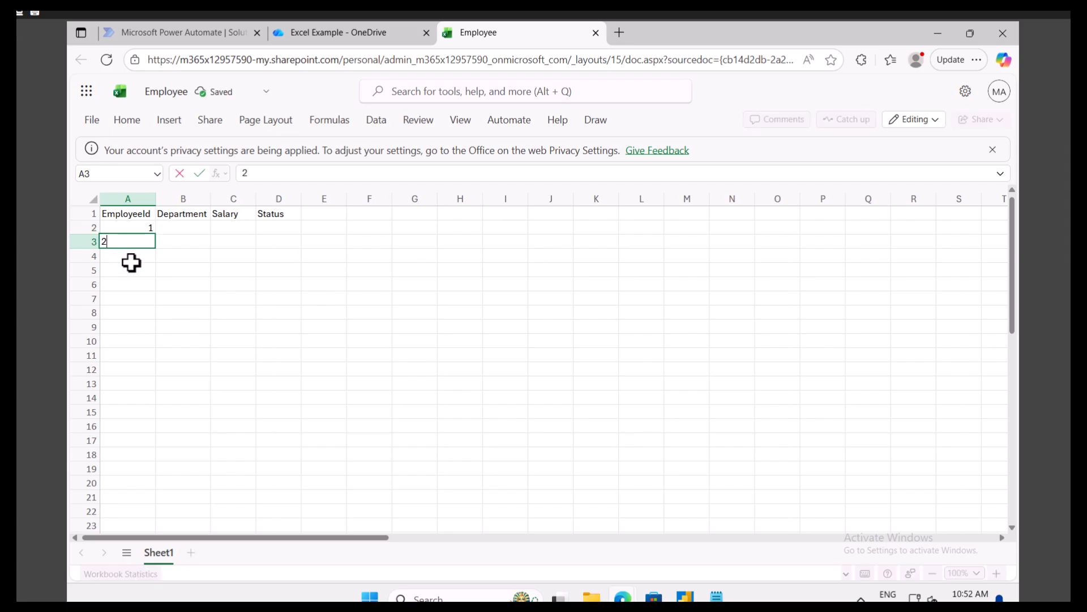
pyautogui.press('Return')
pyautogui.write('3')
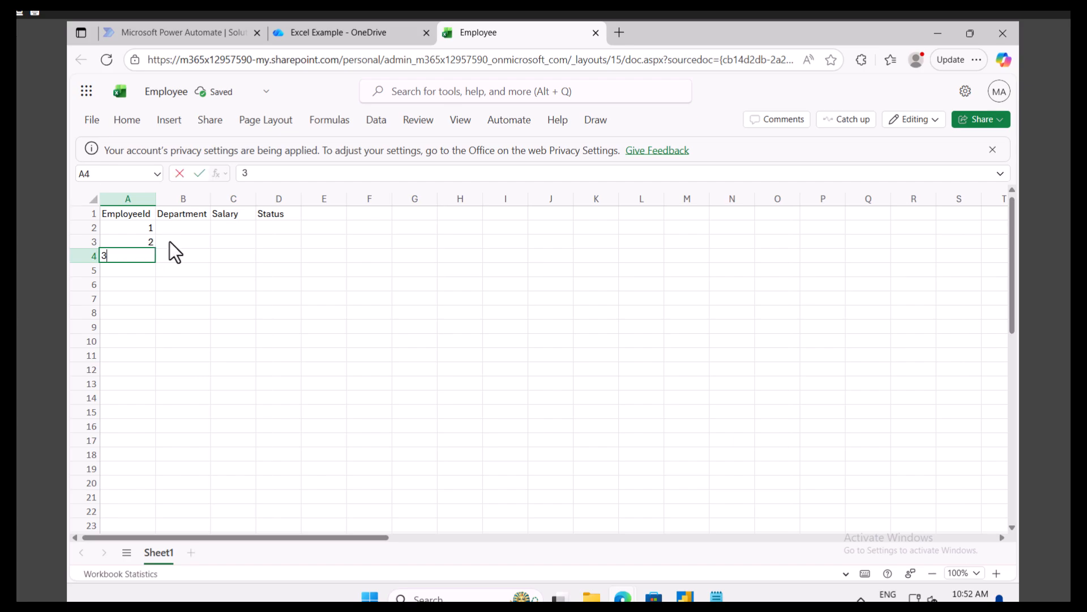
# - Fill the Department column with IT, HR and Finance in cells B2 to B4
pyautogui.click(176, 227)
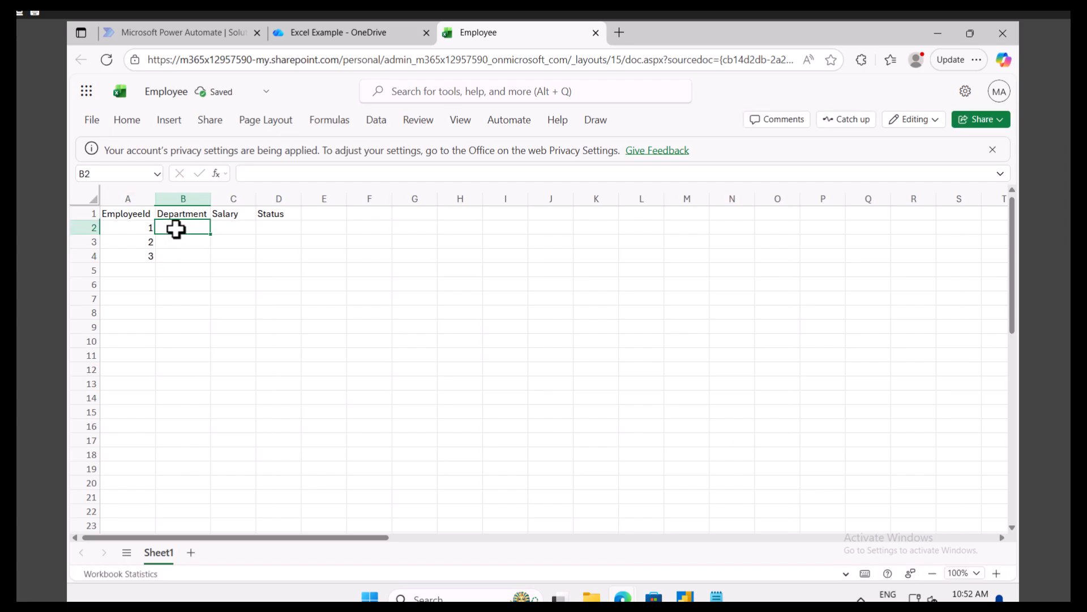
pyautogui.write('IT')
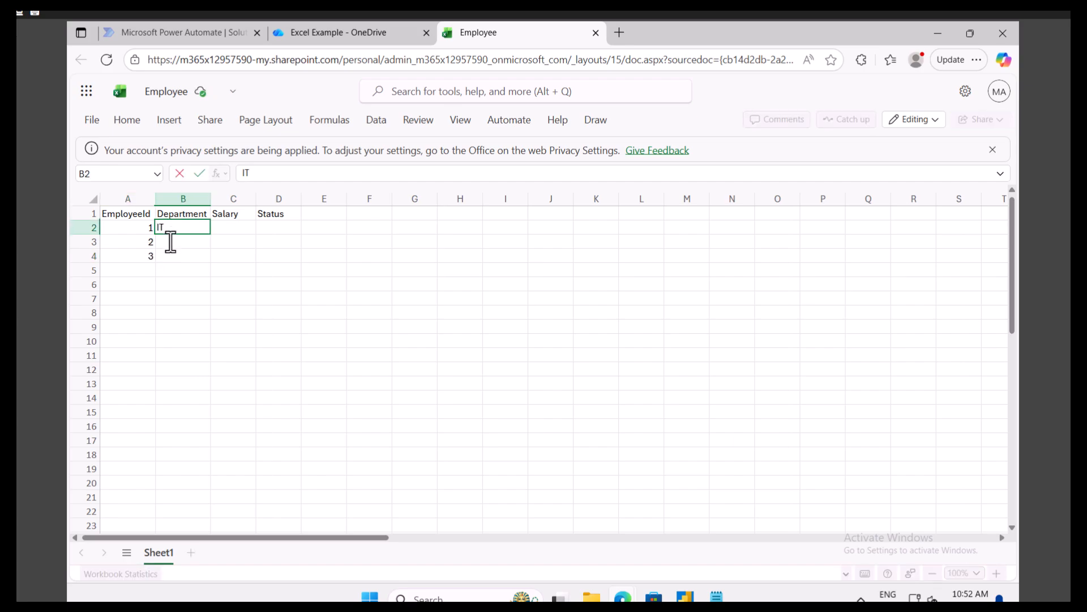
pyautogui.click(168, 241)
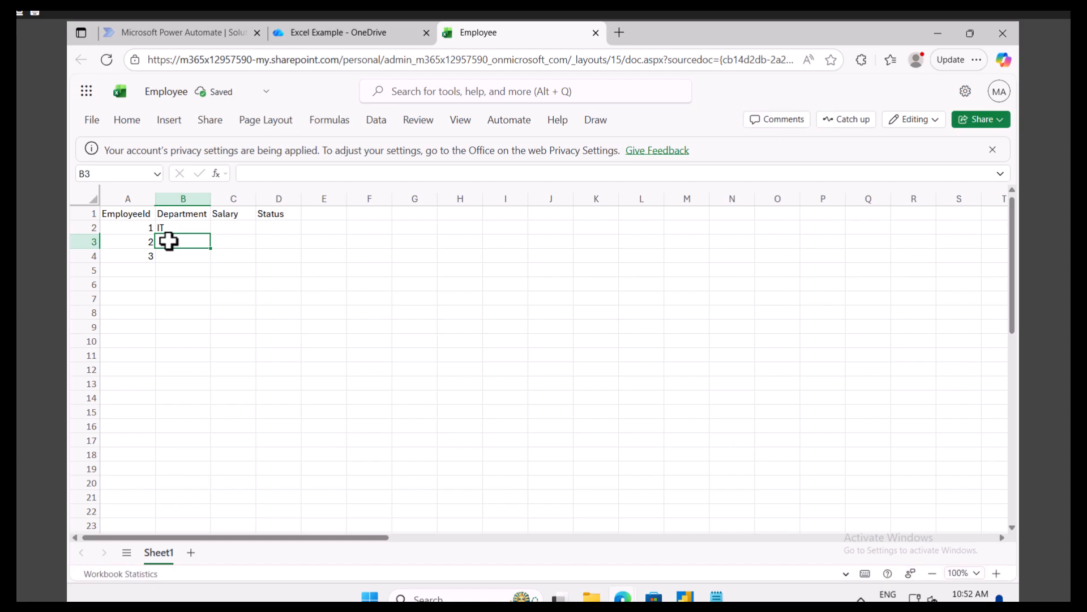
pyautogui.write('HR')
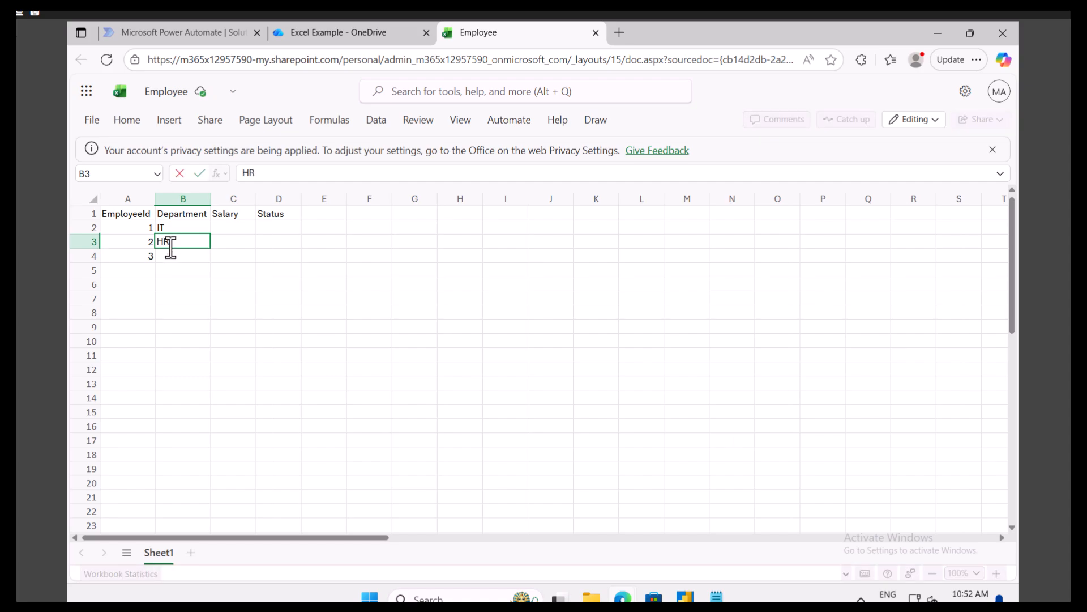
pyautogui.click(168, 257)
pyautogui.write('Fi')
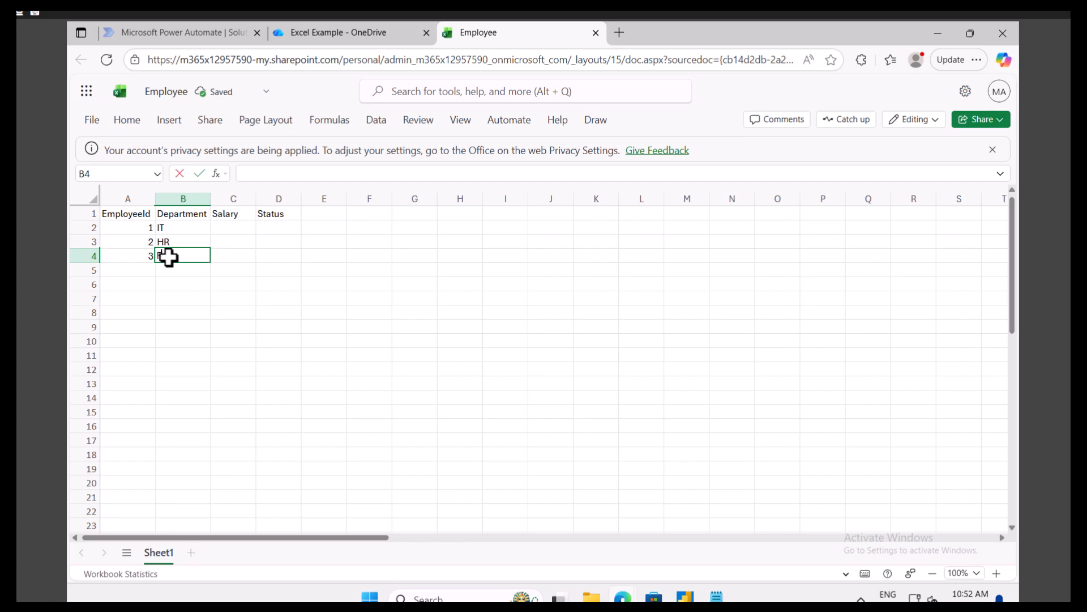
pyautogui.write('nance')
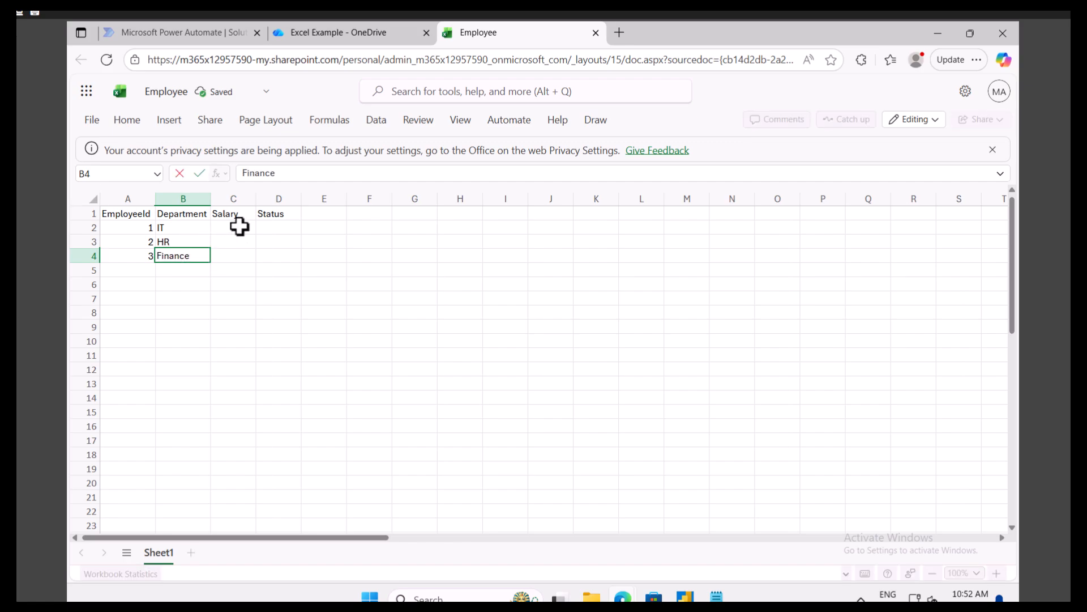
# - Enter 5000 in C2 as the salary of the IT employee
pyautogui.click(239, 227)
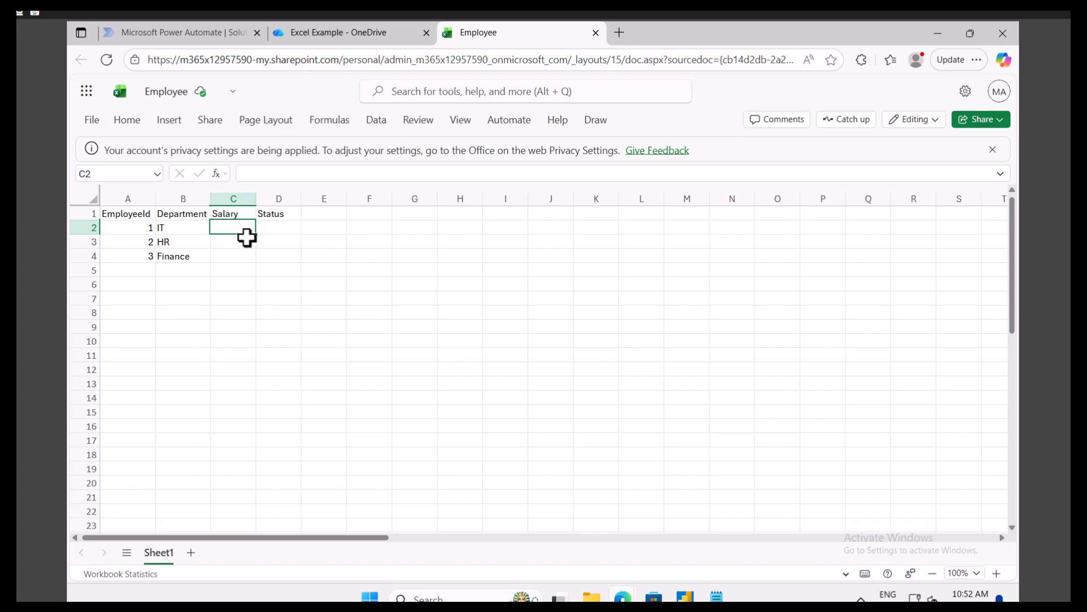
pyautogui.write('500')
pyautogui.press('Return')
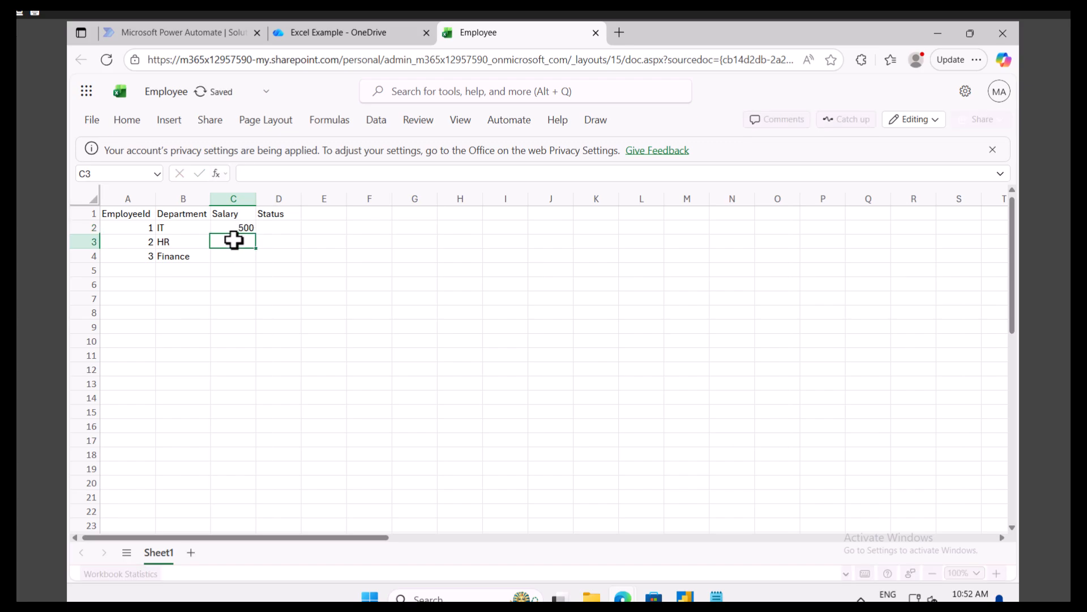
pyautogui.doubleClick(243, 226)
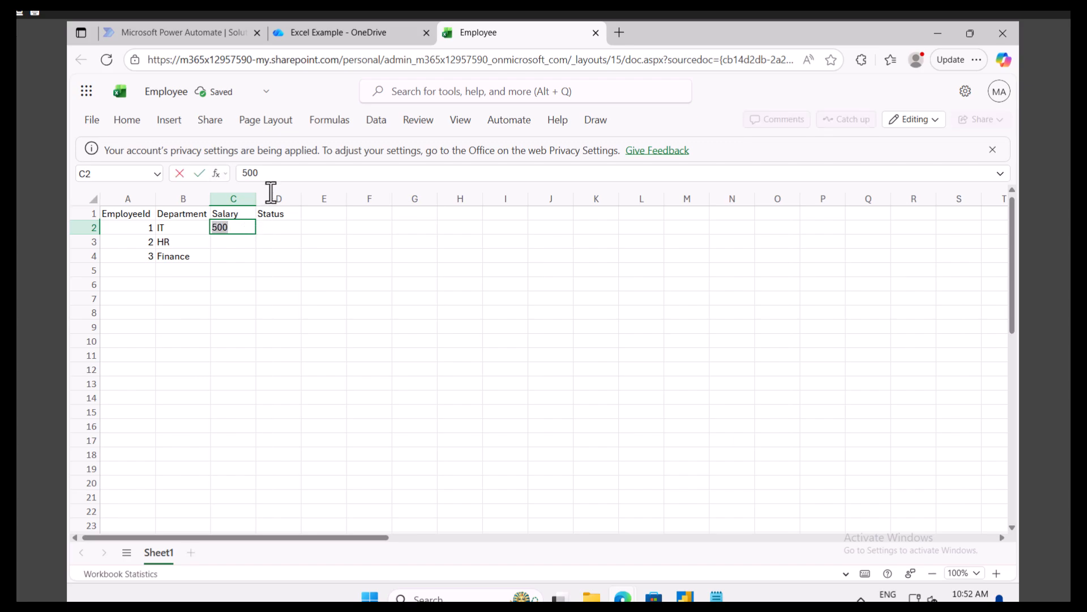
pyautogui.write('5000')
pyautogui.press('Return')
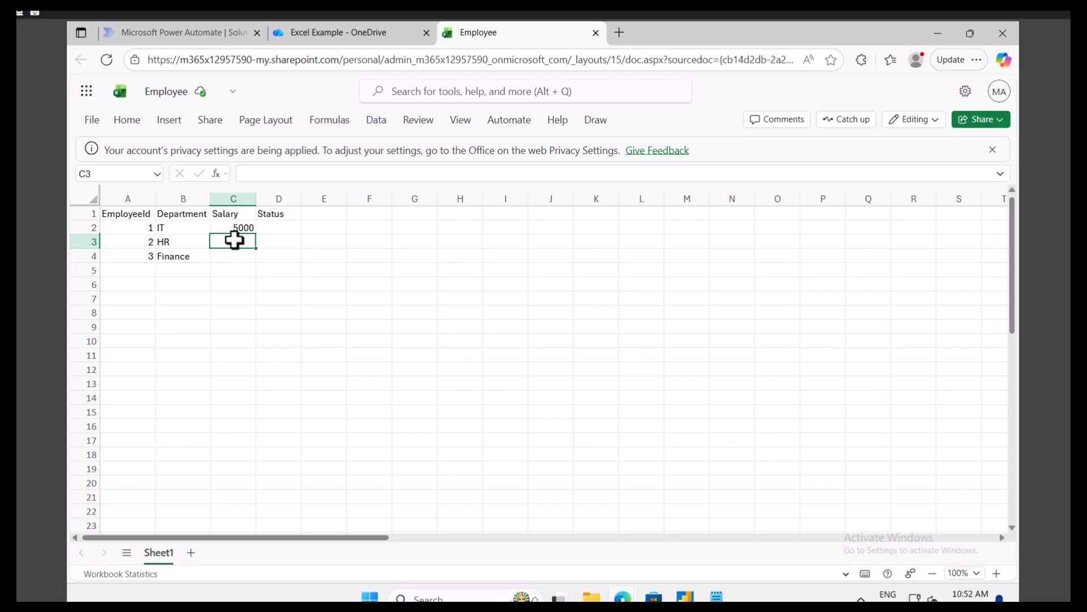
# - Enter the salaries 3500 for the HR employee in C3 and 4000 for the Finance employee in C4
pyautogui.write('3500')
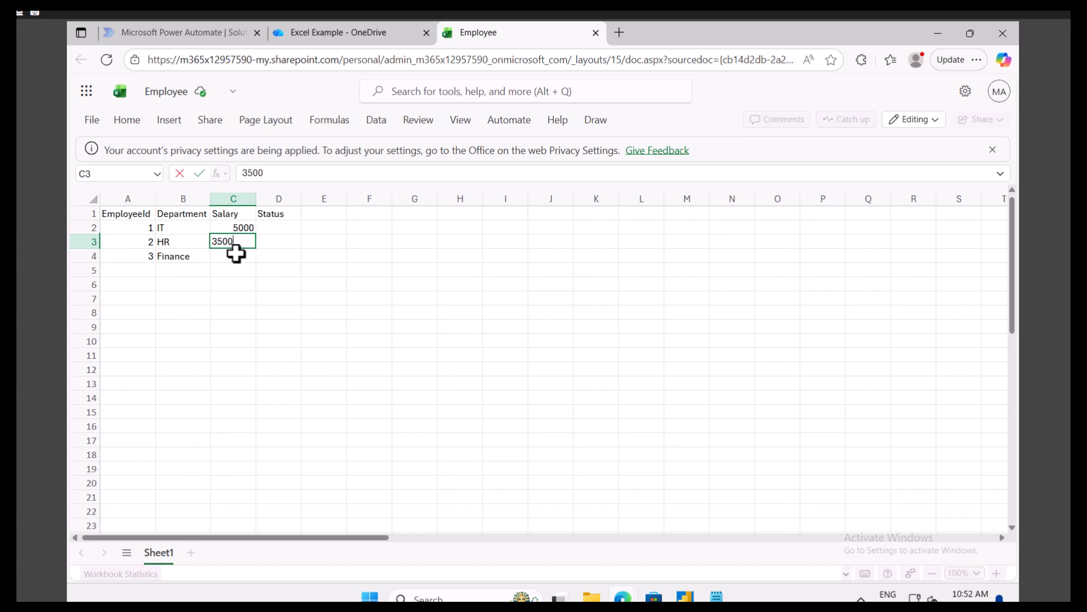
pyautogui.press('Return')
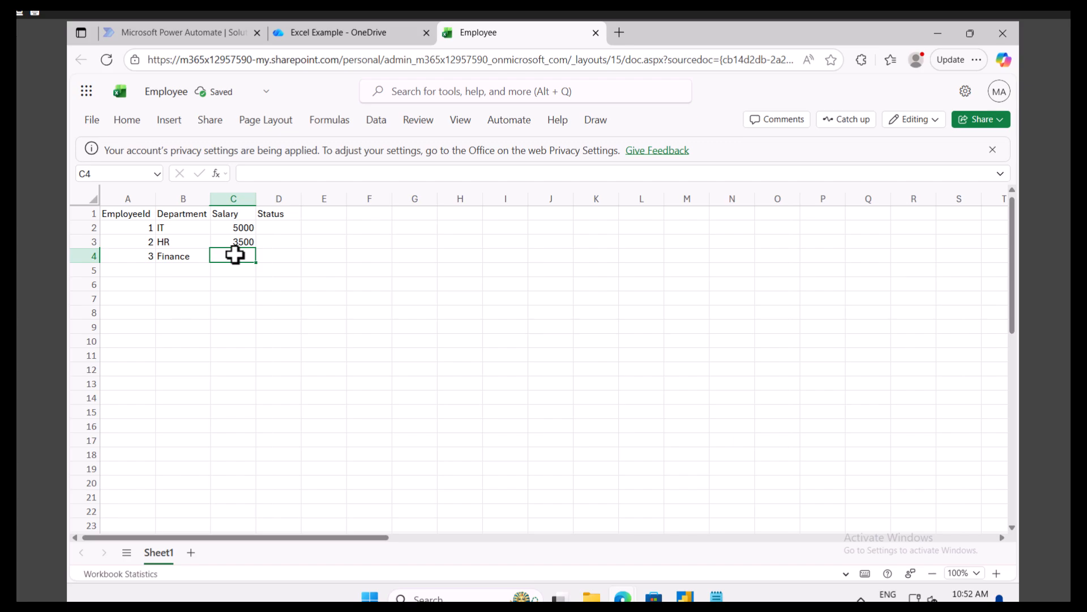
pyautogui.write('4000')
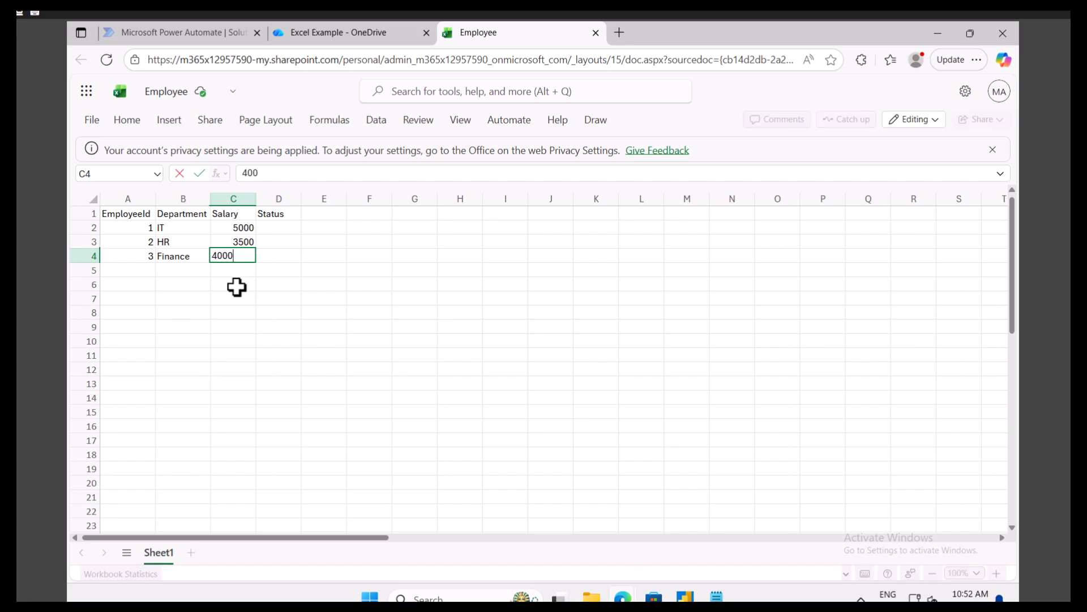
pyautogui.click(237, 287)
# - Fill the Status column with Active for all three employees in cells D2 to D4
pyautogui.click(279, 226)
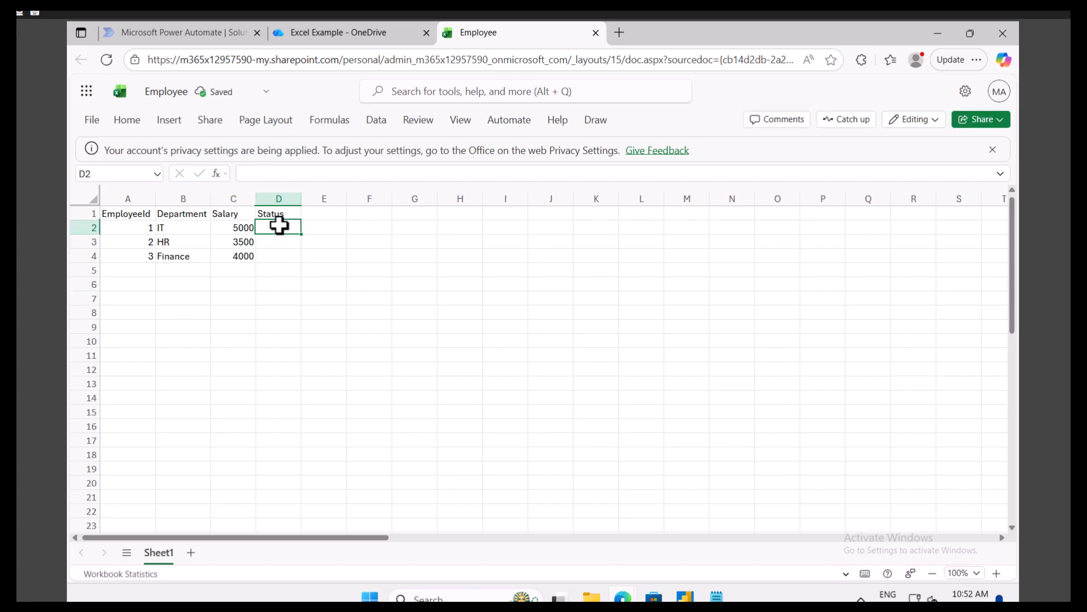
pyautogui.write('Active')
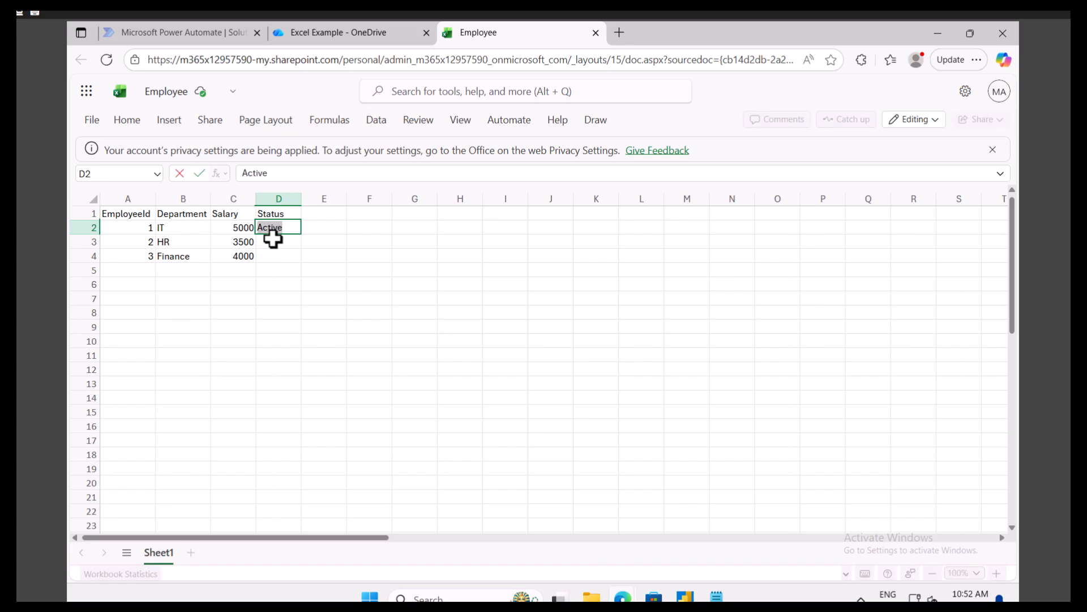
pyautogui.click(274, 238)
pyautogui.write('Active')
pyautogui.click(274, 255)
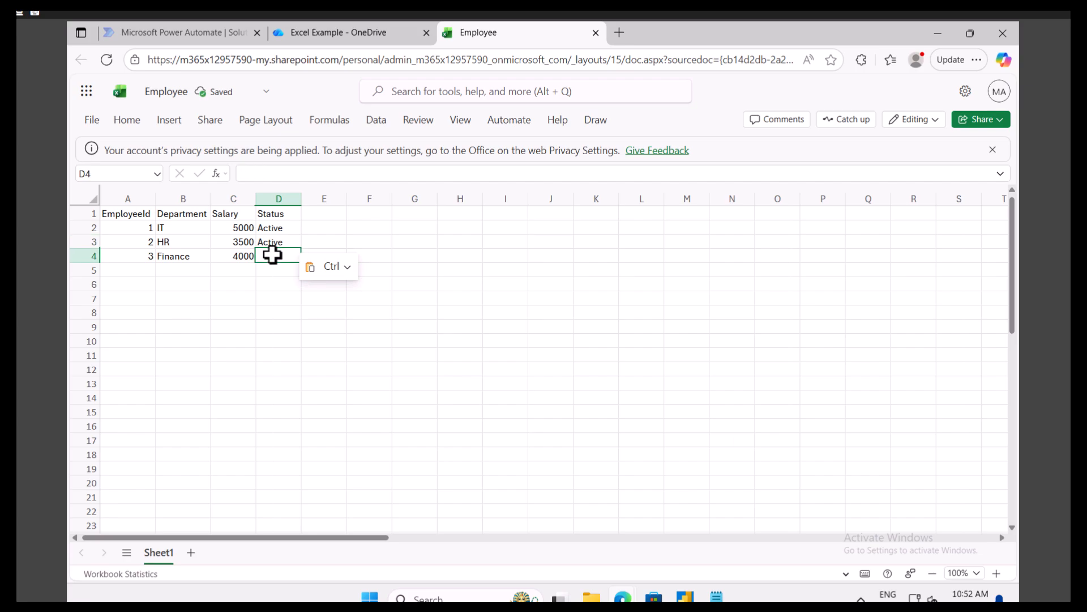
pyautogui.write('Active')
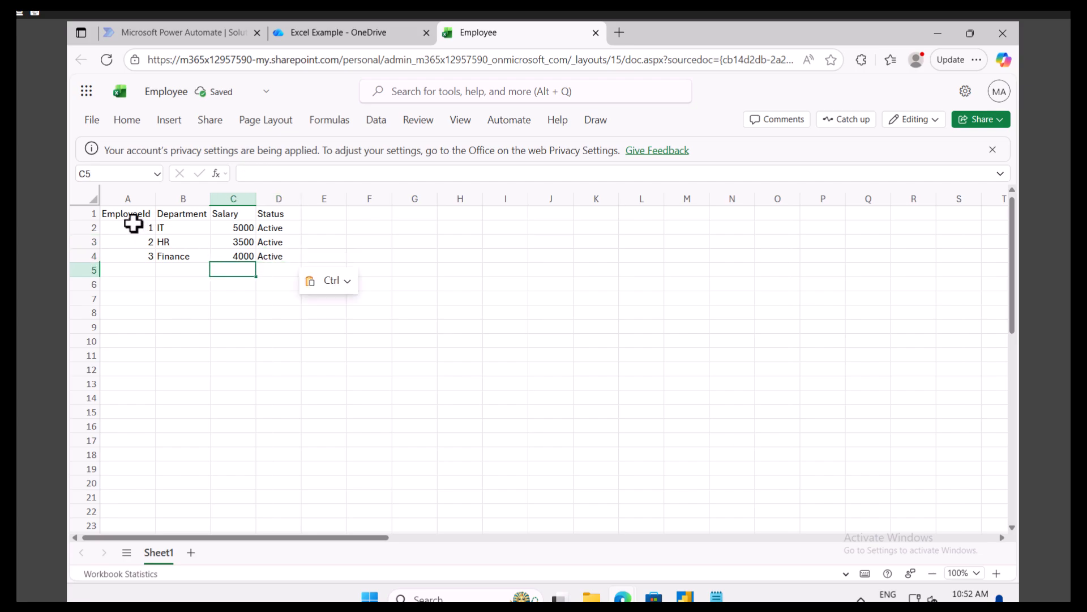
# - Format the range A1:D4 as a table with headers, using the light table style with a black header row
pyautogui.click(121, 214)
pyautogui.moveTo(121, 214); pyautogui.dragTo(274, 256)
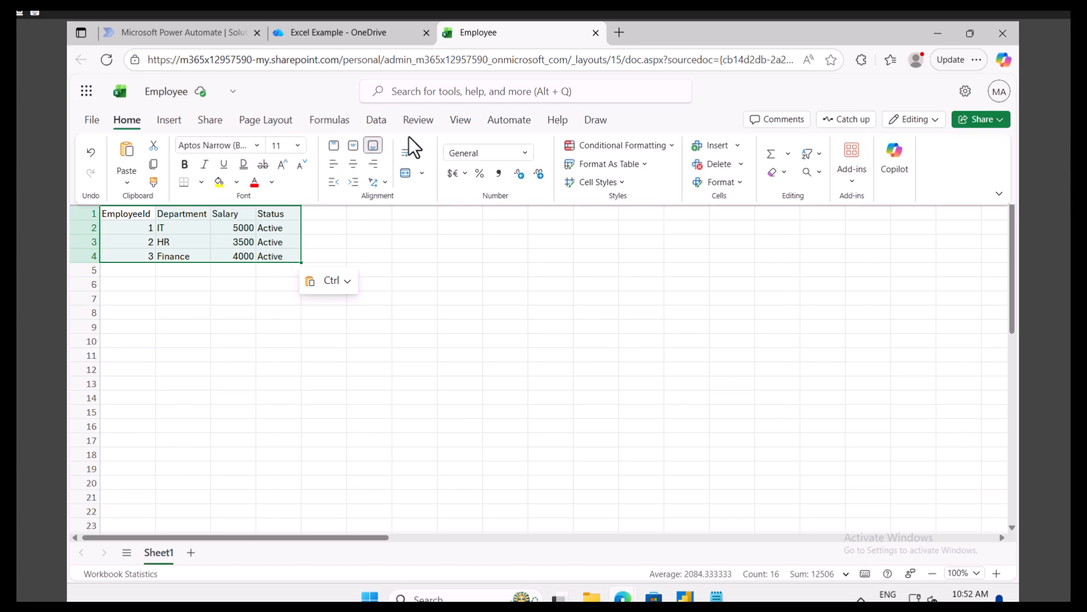
pyautogui.click(376, 120)
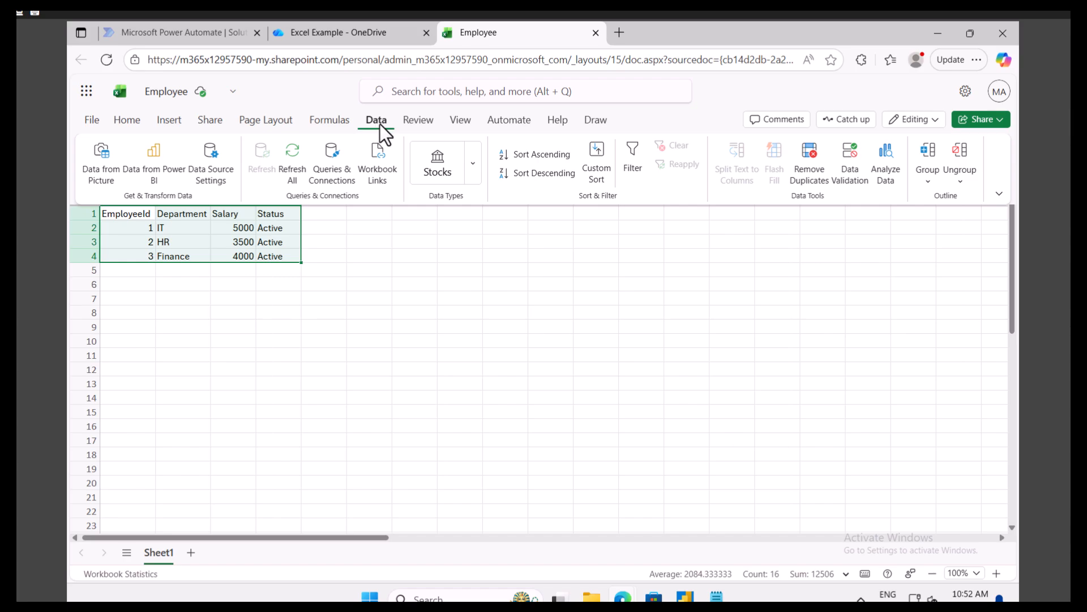
pyautogui.click(392, 123)
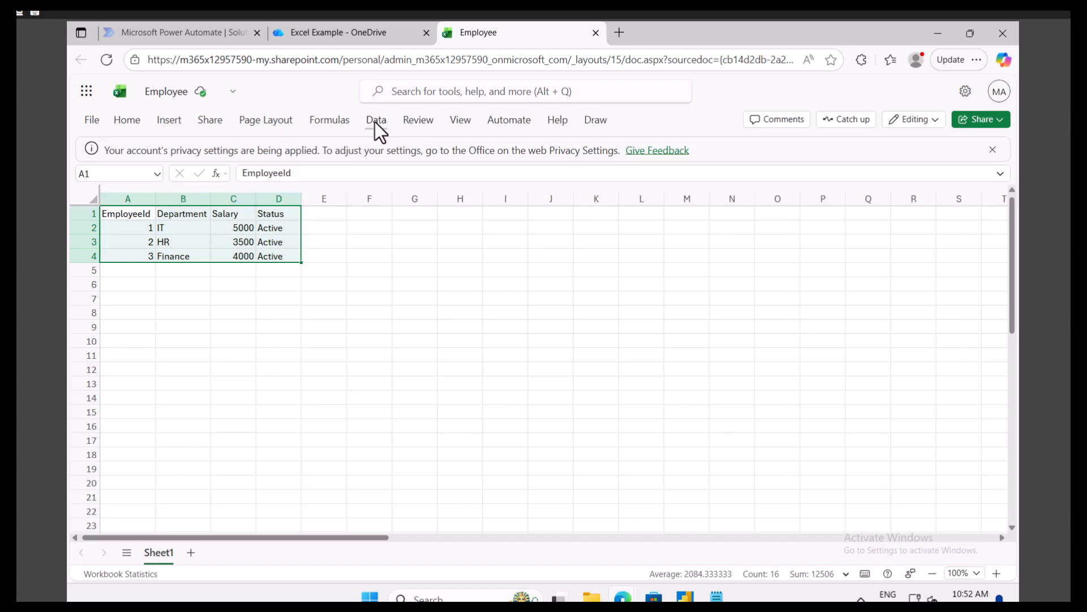
pyautogui.click(376, 120)
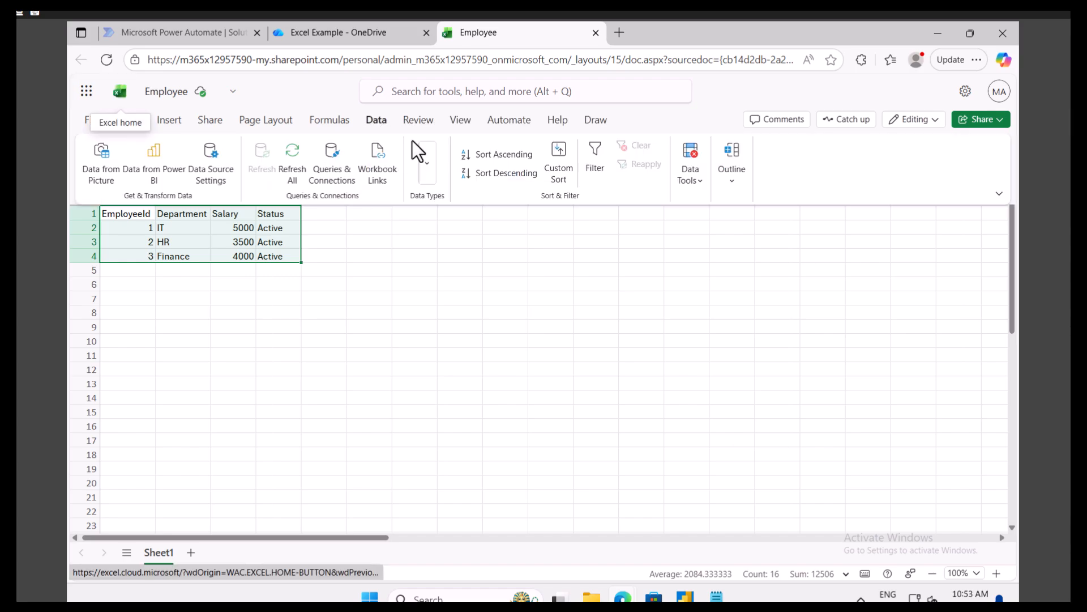
pyautogui.click(169, 121)
pyautogui.click(131, 120)
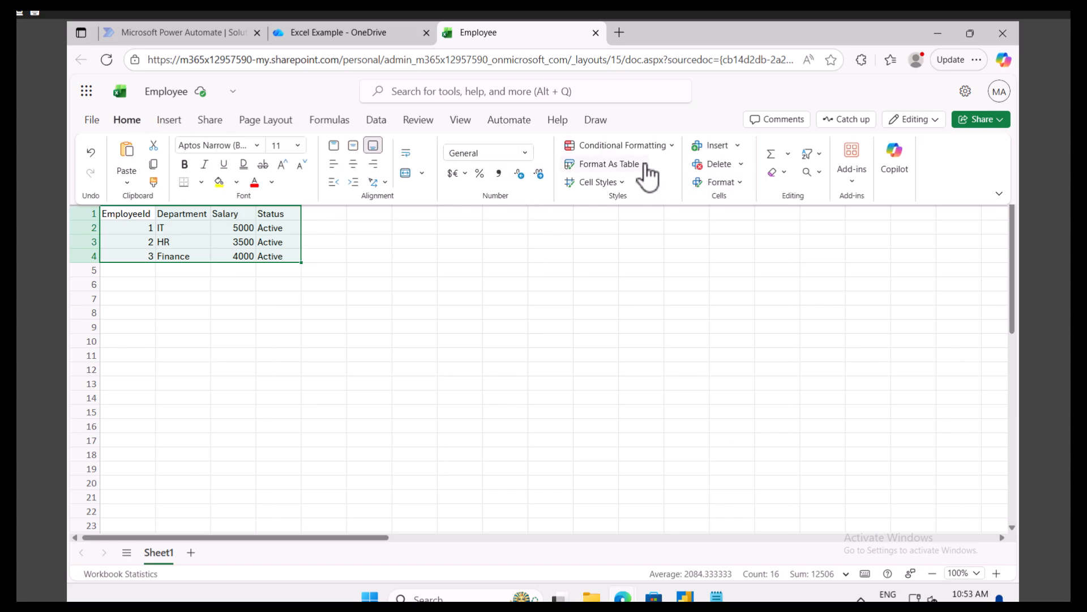
pyautogui.click(617, 166)
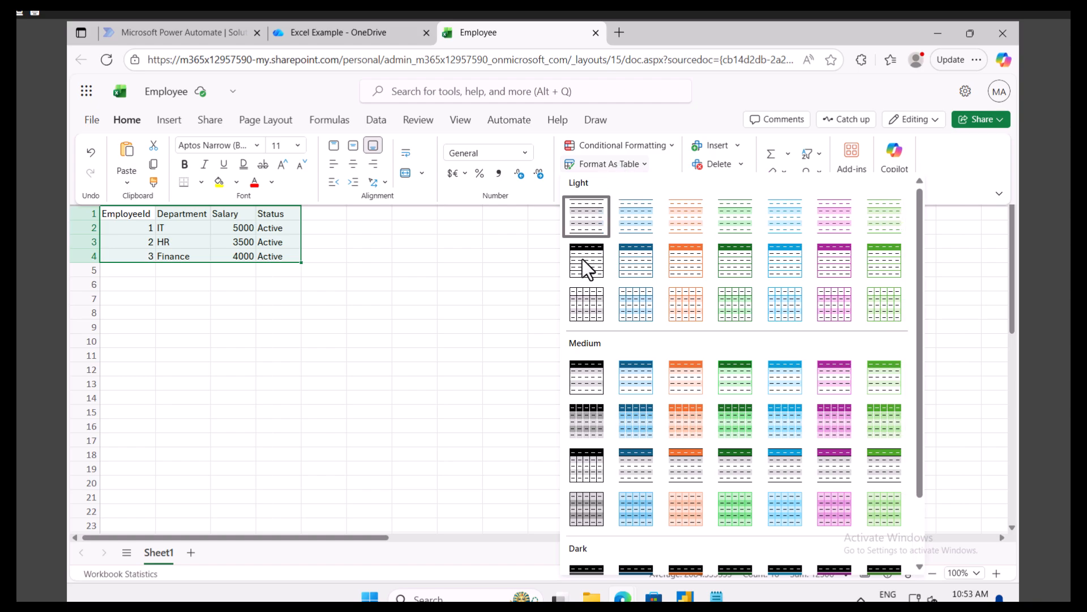
pyautogui.press('Escape')
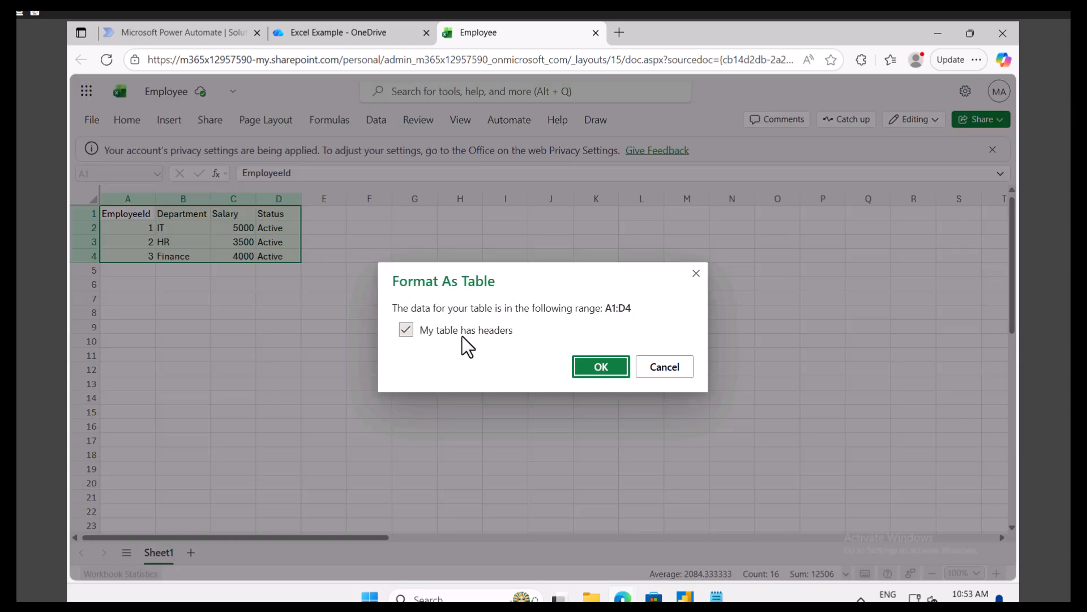
pyautogui.click(604, 367)
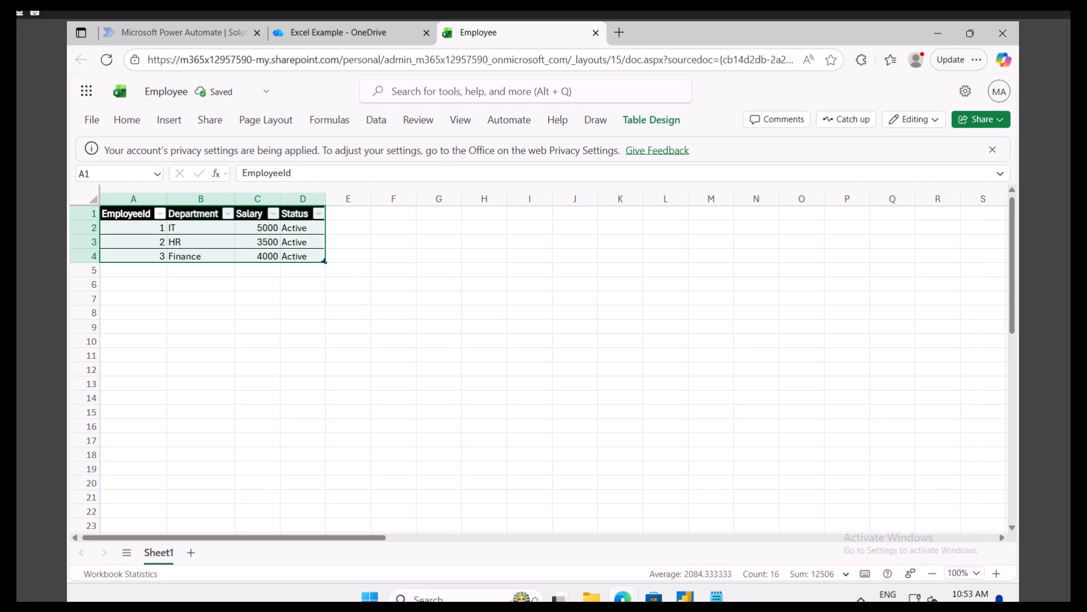
# - Rename the employee data table as EmployeeTable
pyautogui.click(652, 121)
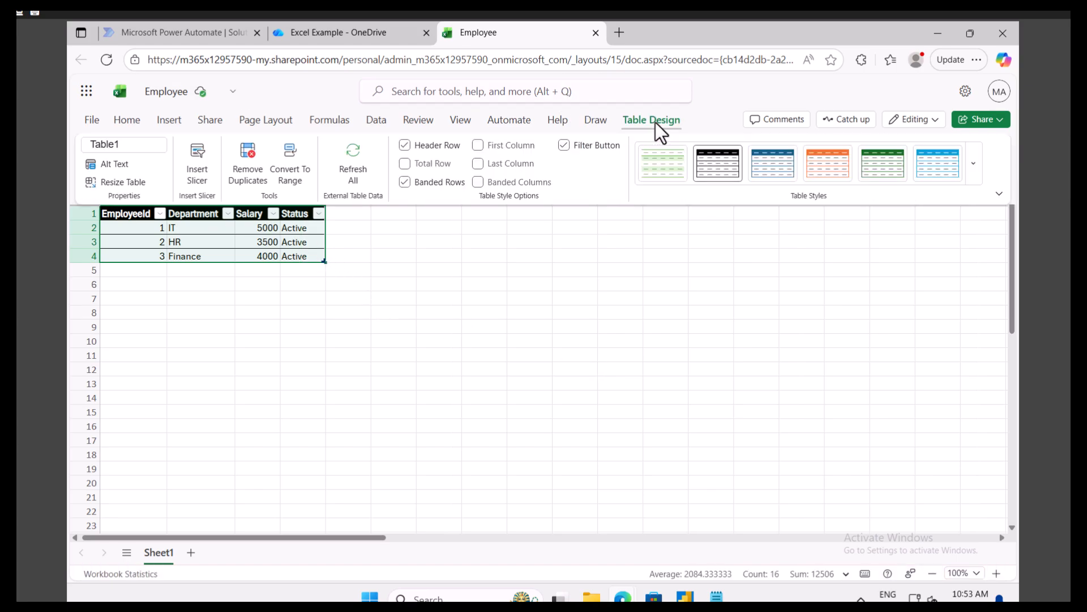
pyautogui.click(146, 148)
pyautogui.press('BackSpace')
pyautogui.write('Employee')
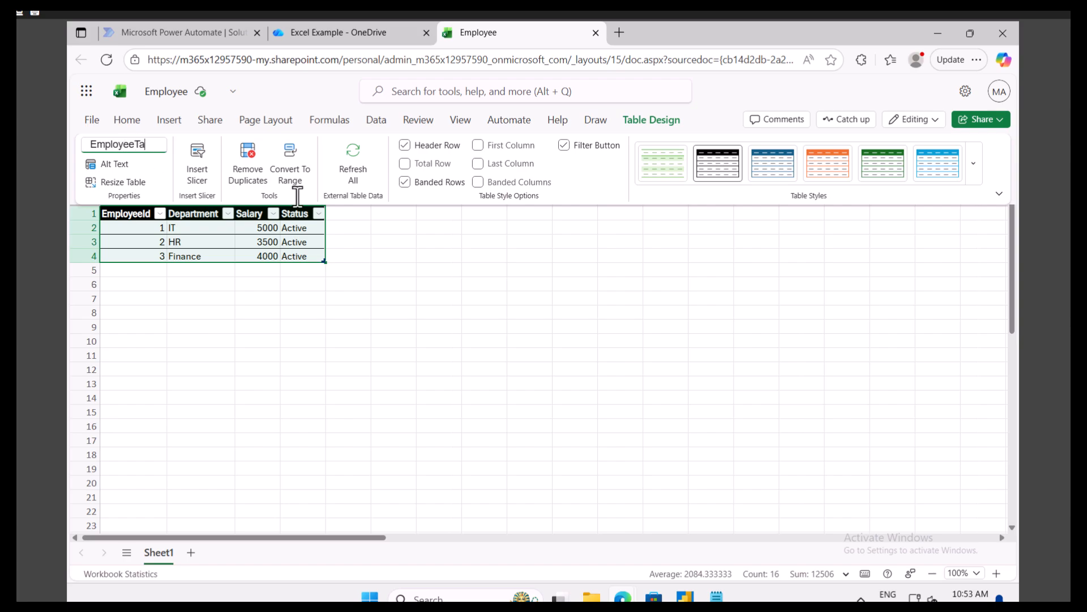
pyautogui.click(247, 299)
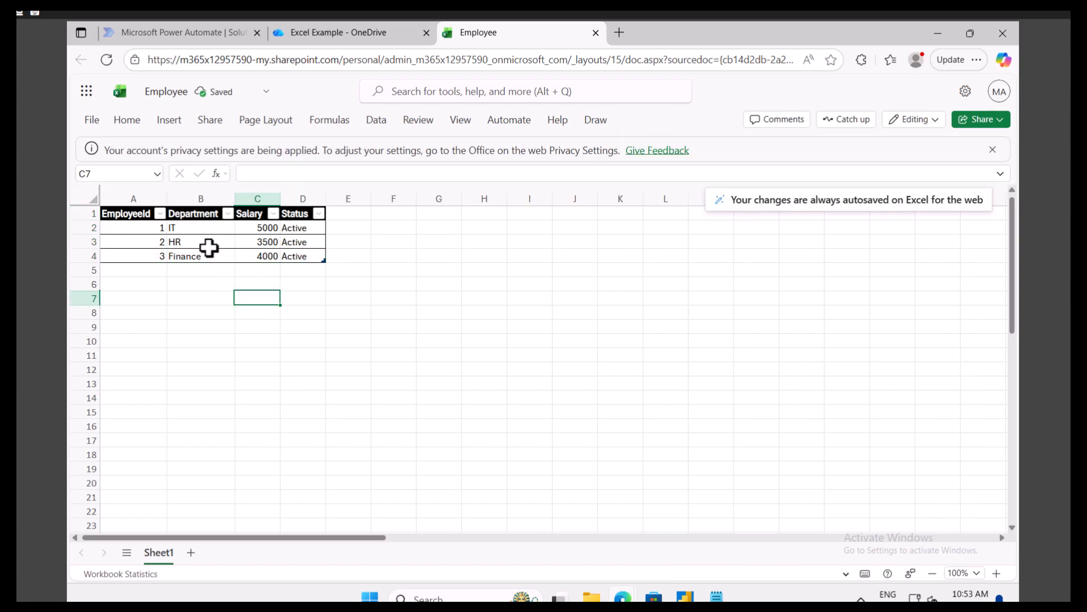
# - Select the whole employee table and check its name in the table properties
pyautogui.moveTo(121, 213); pyautogui.dragTo(303, 255)
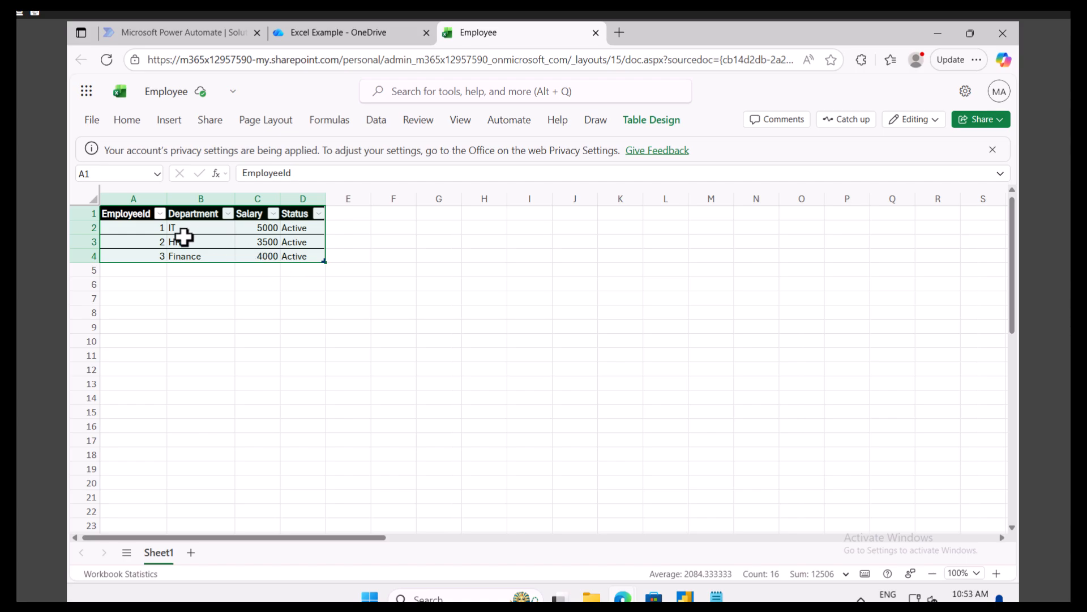
pyautogui.click(639, 120)
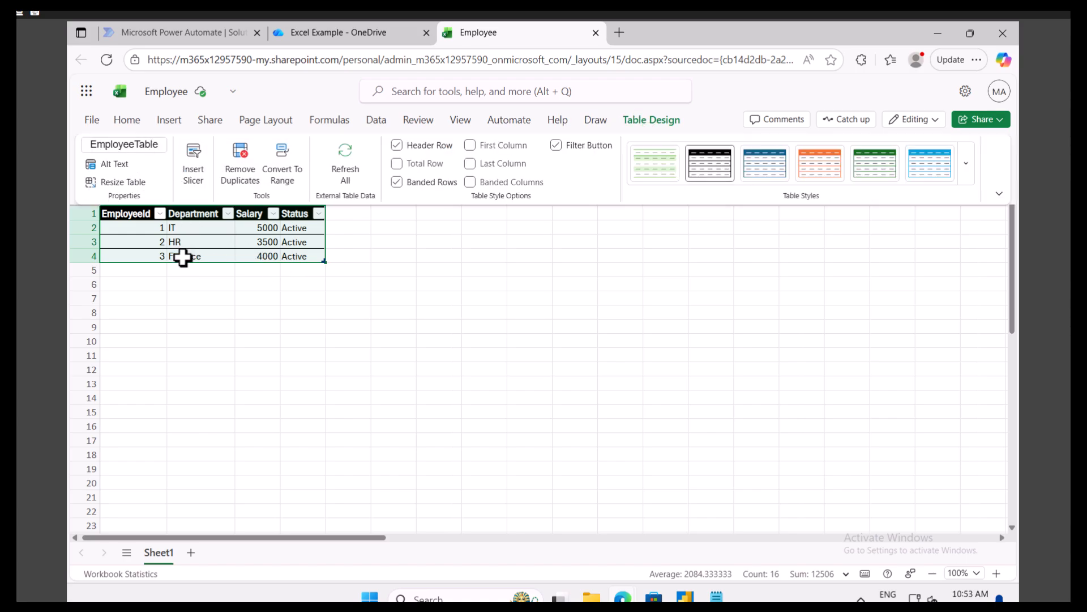
pyautogui.click(138, 274)
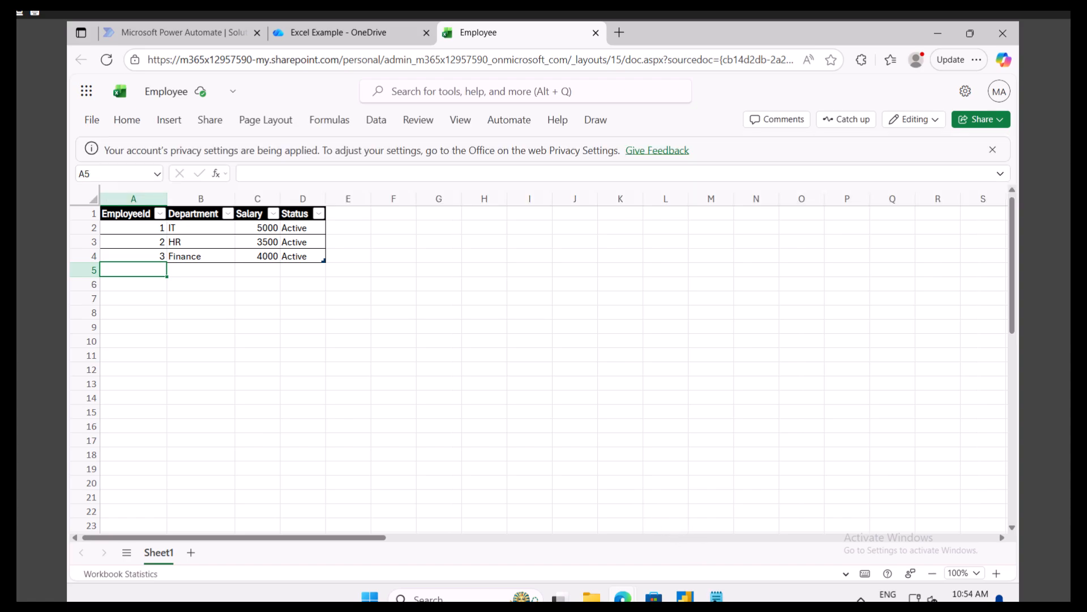
# - Switch to Notepad and write the note CRUD with Create on the line below it
pyautogui.click(716, 596)
pyautogui.write('CRUD')
pyautogui.press('Return')
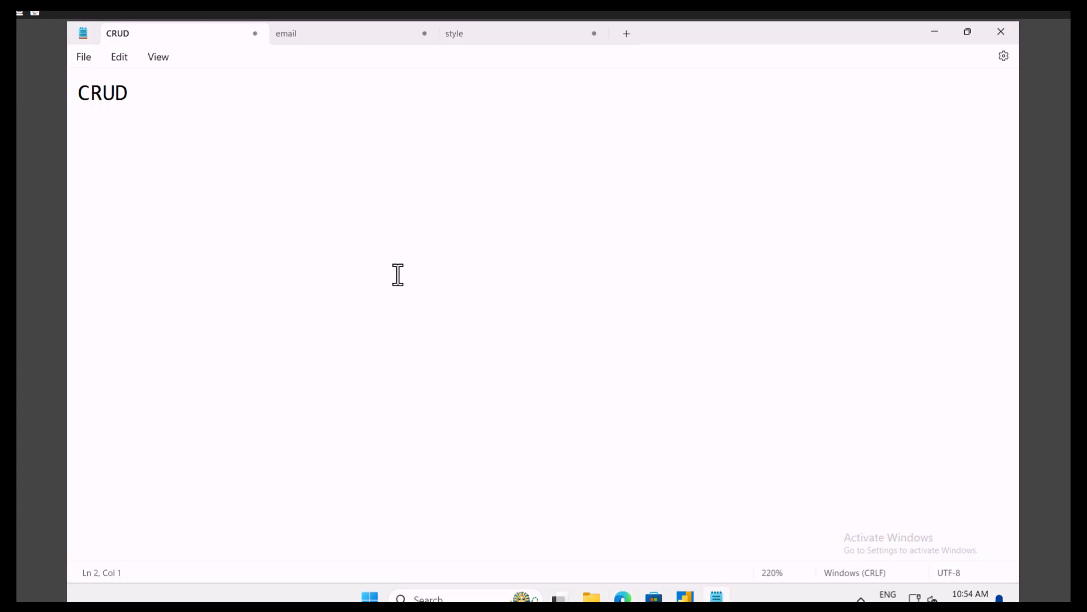
pyautogui.write('Create')
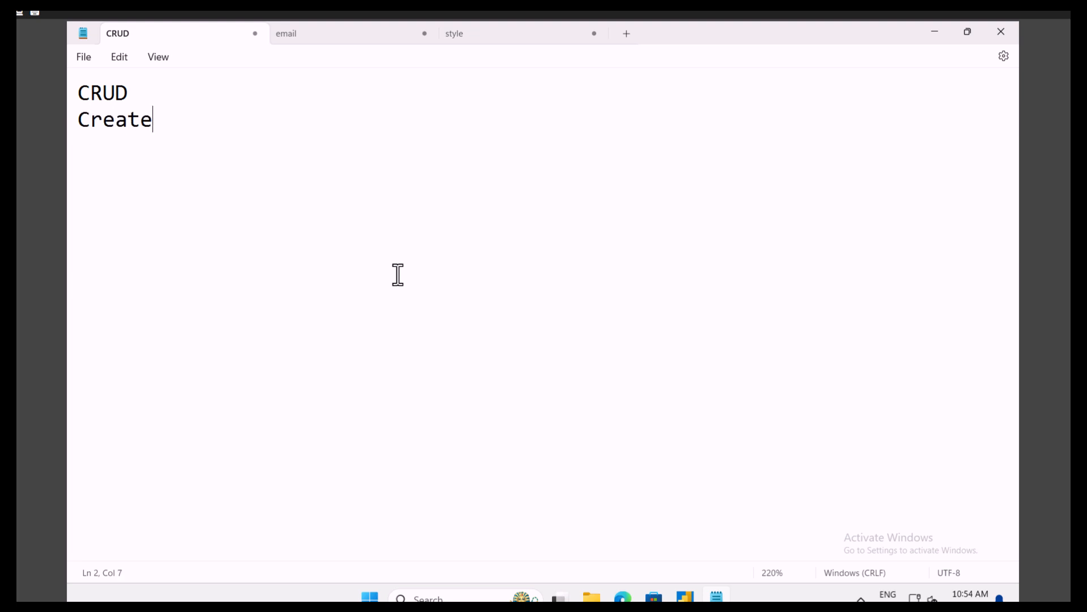
# - Return to the Employee workbook in the browser and look at the empty row below the table
pyautogui.moveTo(623, 596)
pyautogui.click(551, 534)
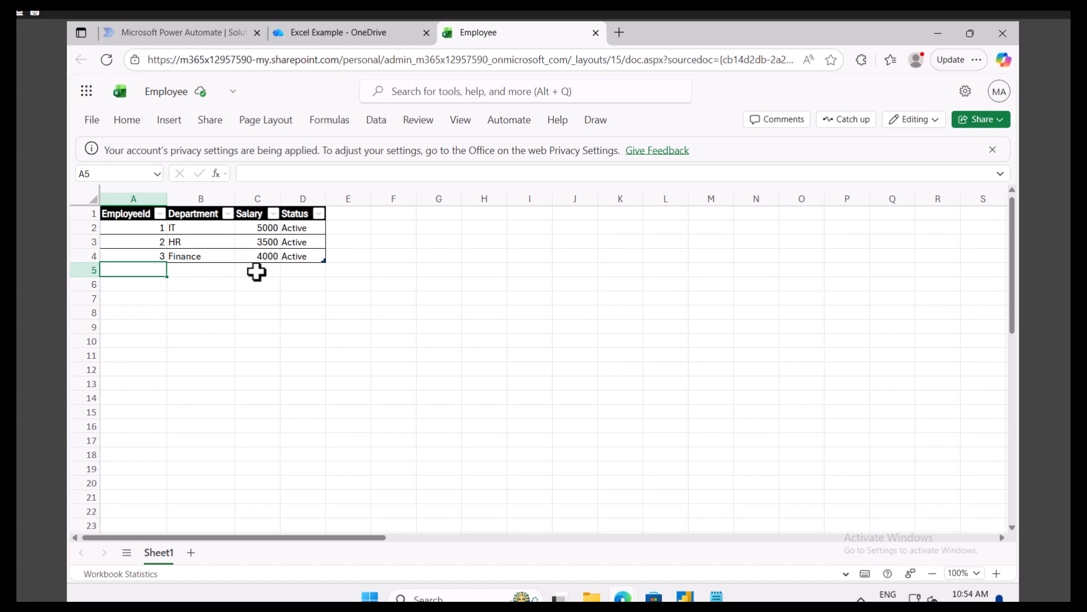
pyautogui.click(296, 270)
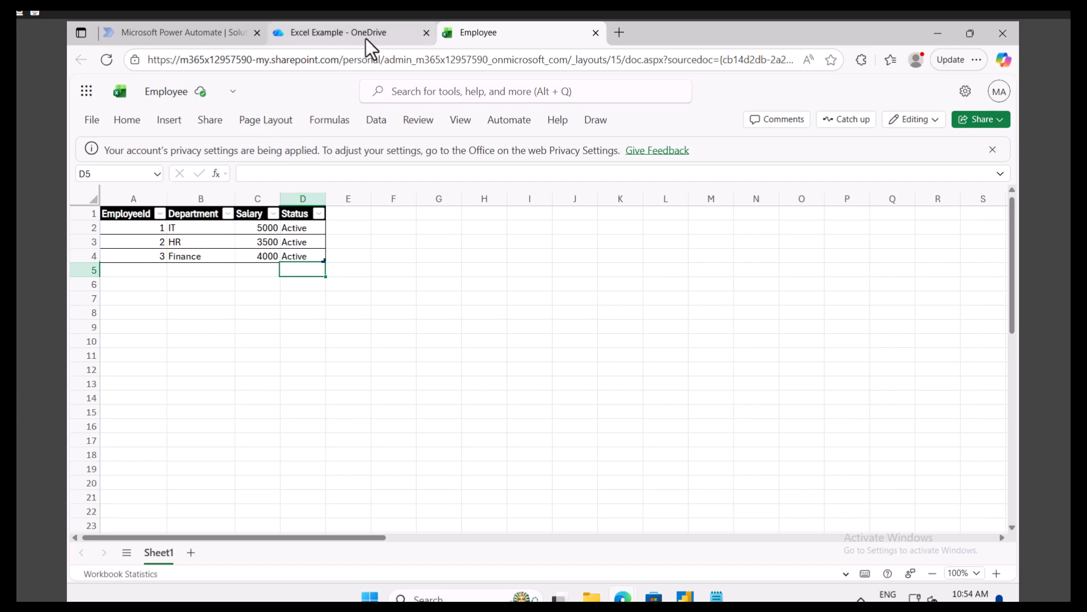
# - Switch to Power Automate and create an instant cloud flow in the solution with the Manually trigger a flow trigger
pyautogui.click(178, 29)
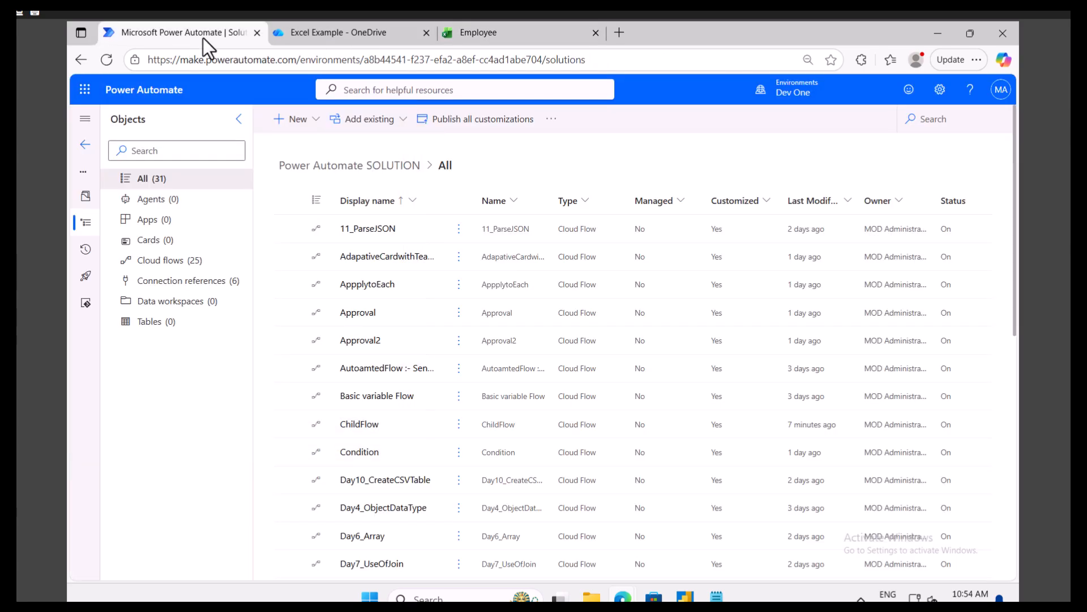
pyautogui.click(317, 120)
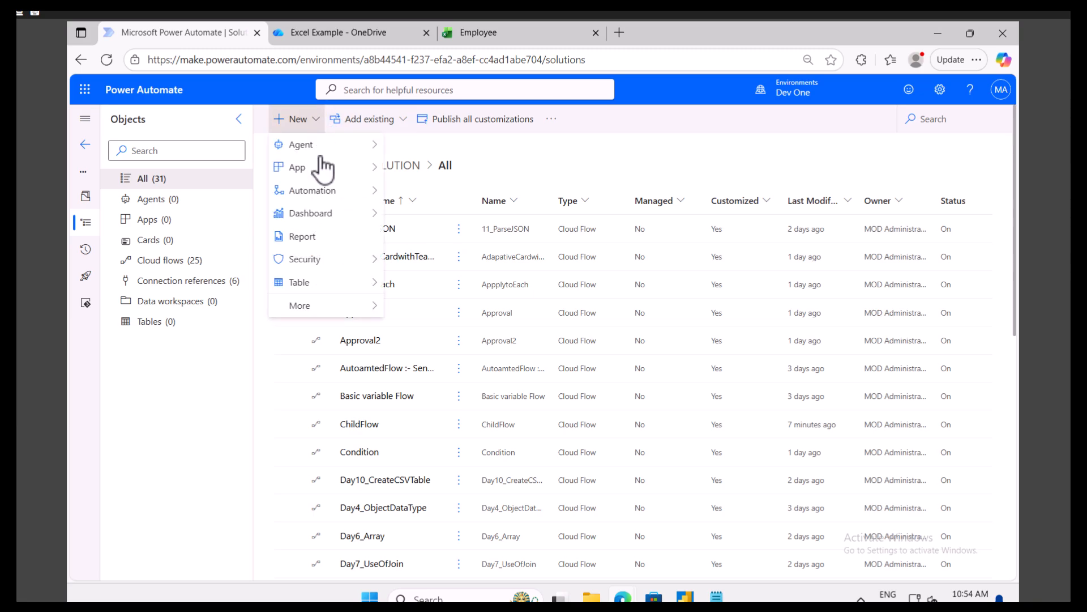
pyautogui.moveTo(332, 193)
pyautogui.moveTo(454, 195)
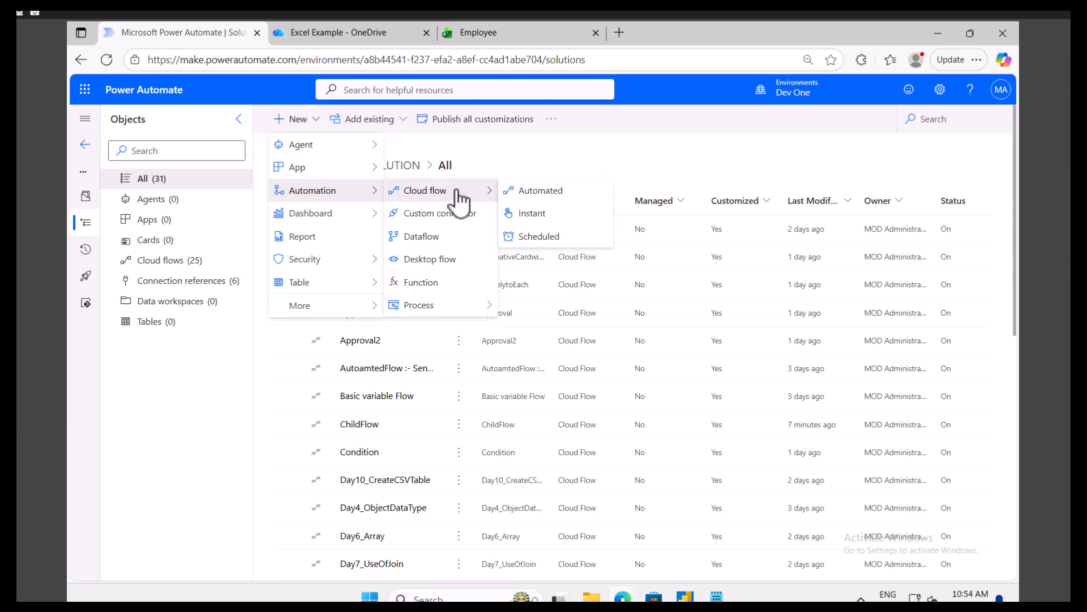
pyautogui.click(527, 214)
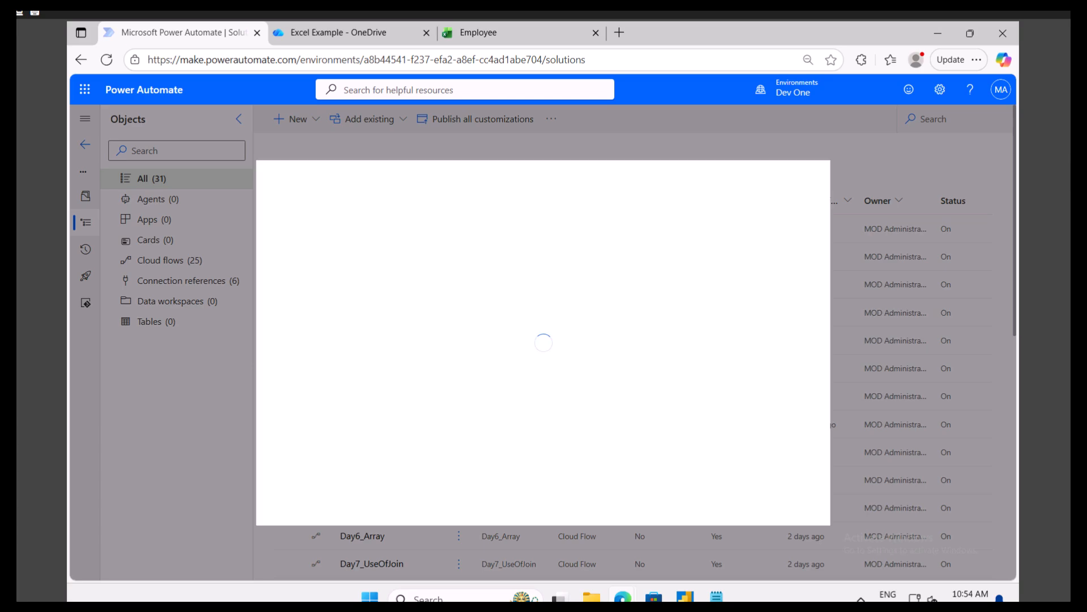
pyautogui.click(662, 290)
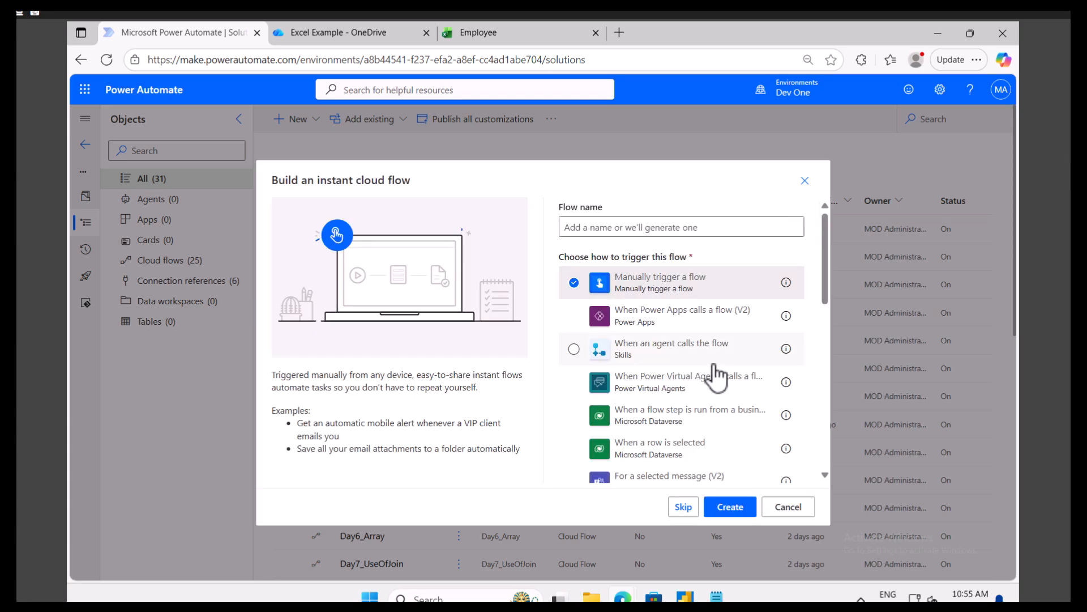
pyautogui.click(732, 510)
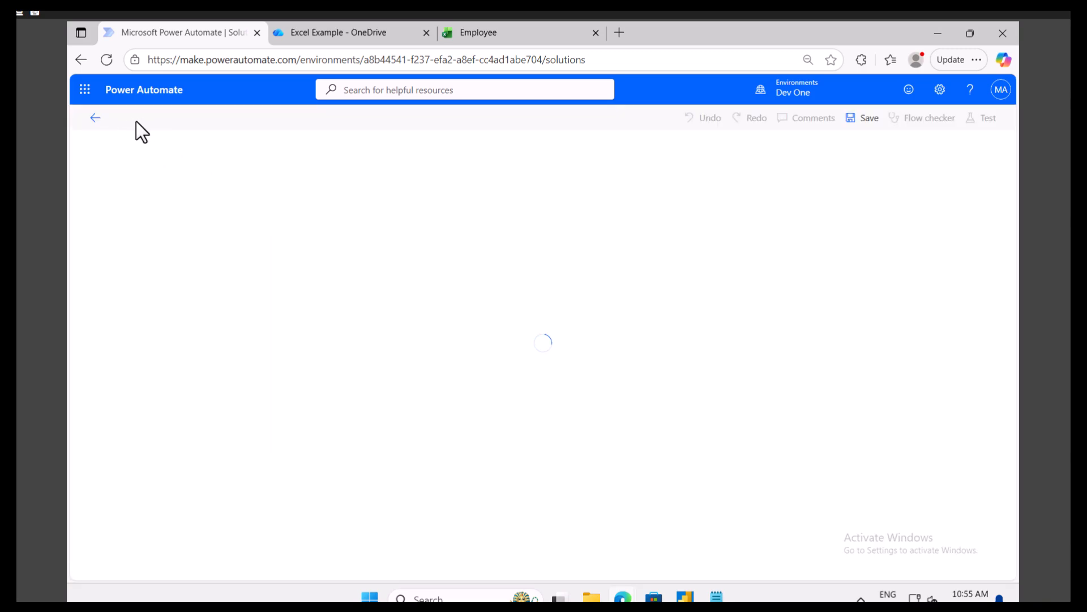
# - Name the new flow CRUD Operation in Excel
pyautogui.click(145, 118)
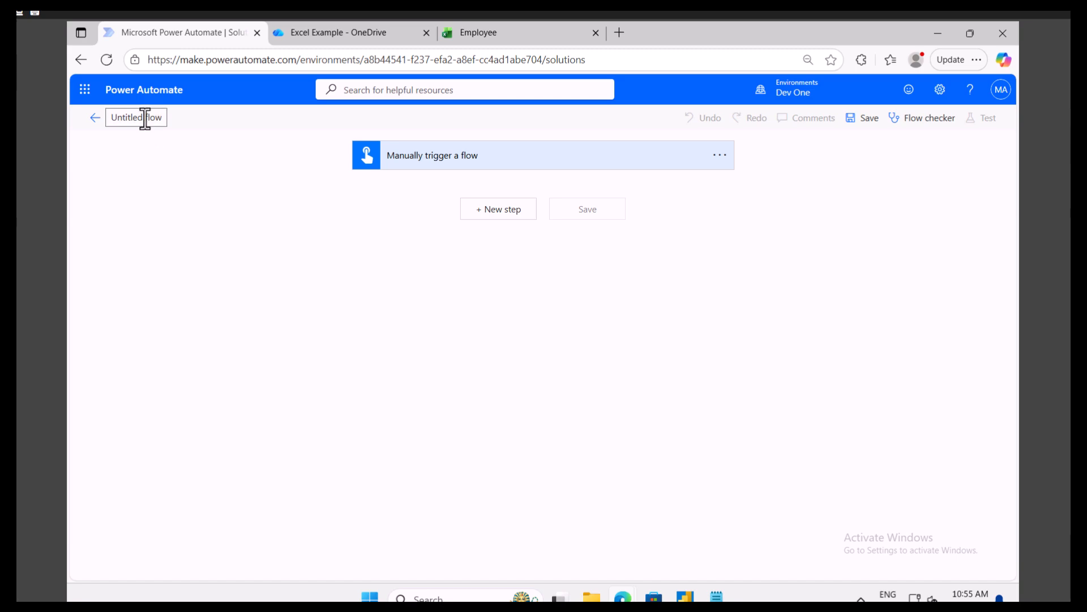
pyautogui.write('CRUD Operation in Excel')
# - Check the column headers in the Employee workbook and add a number input to the manual trigger named EmployeeID with the prompt Please enter employeeId
pyautogui.click(475, 162)
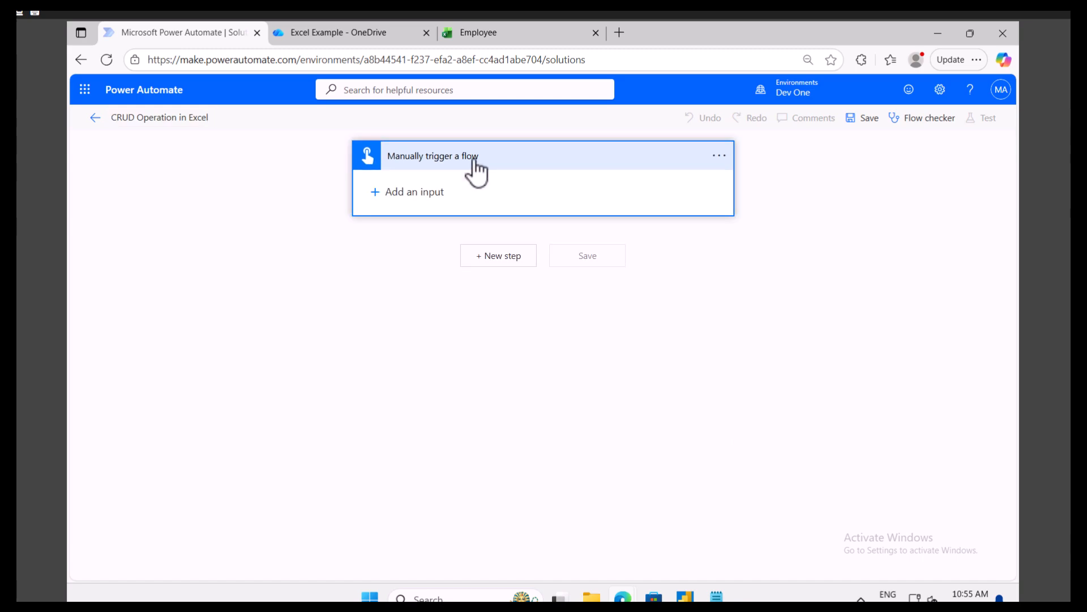
pyautogui.click(419, 192)
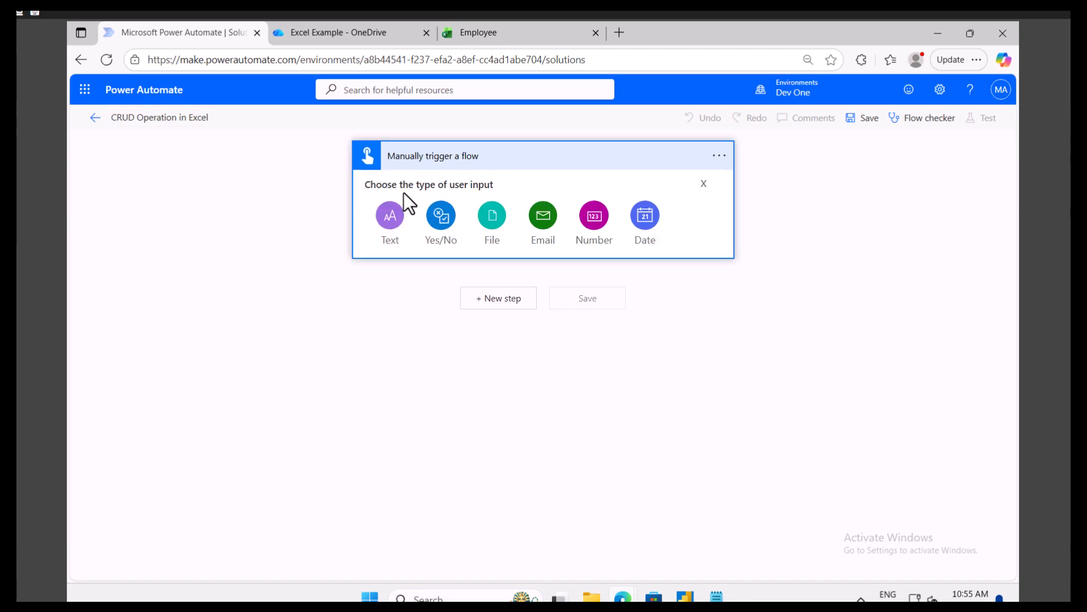
pyautogui.click(477, 35)
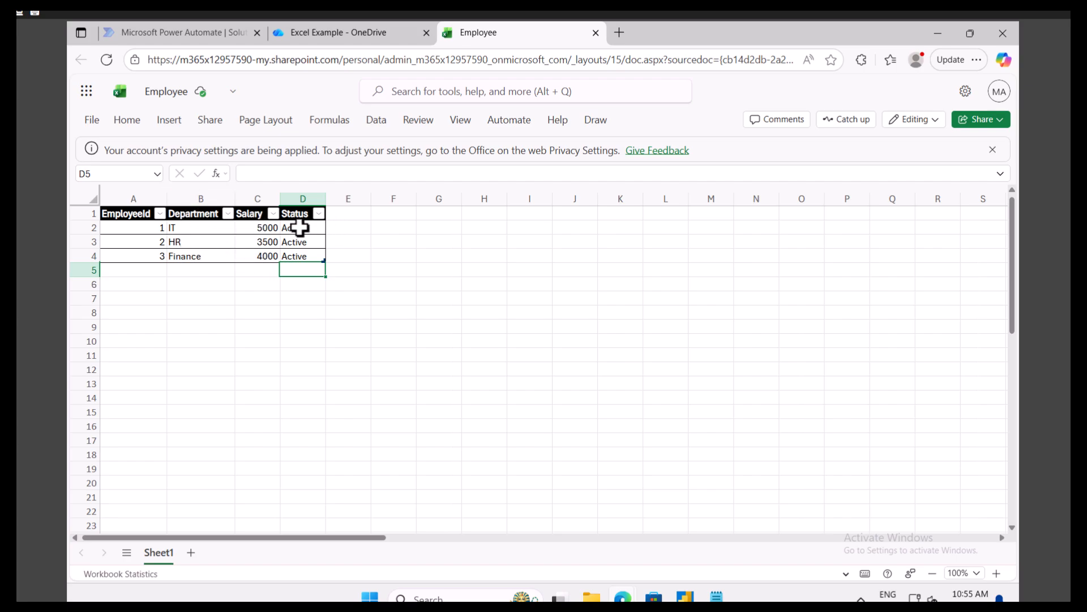
pyautogui.click(172, 35)
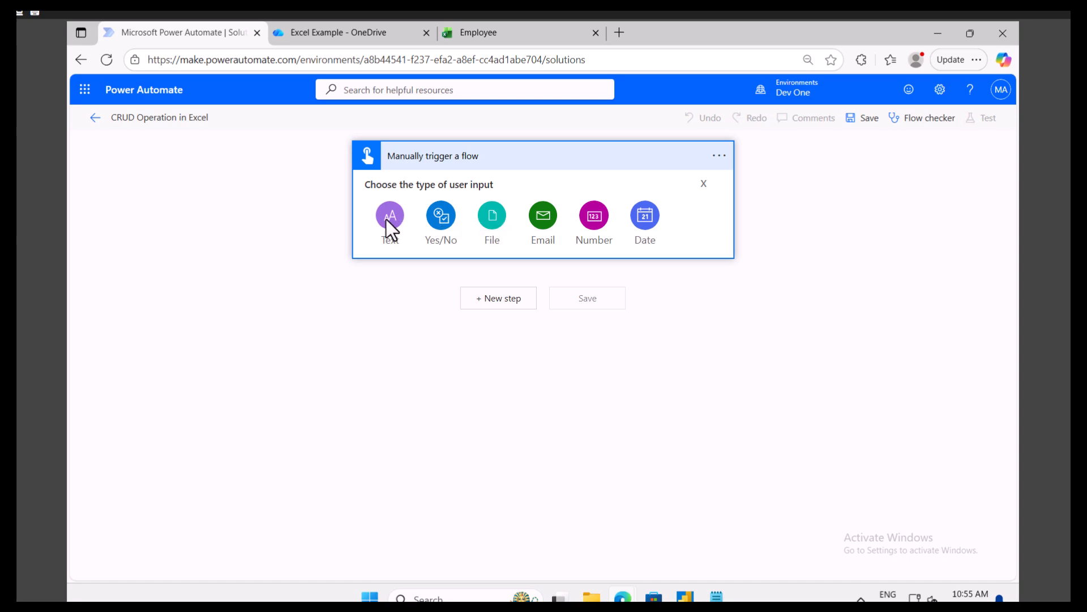
pyautogui.click(595, 224)
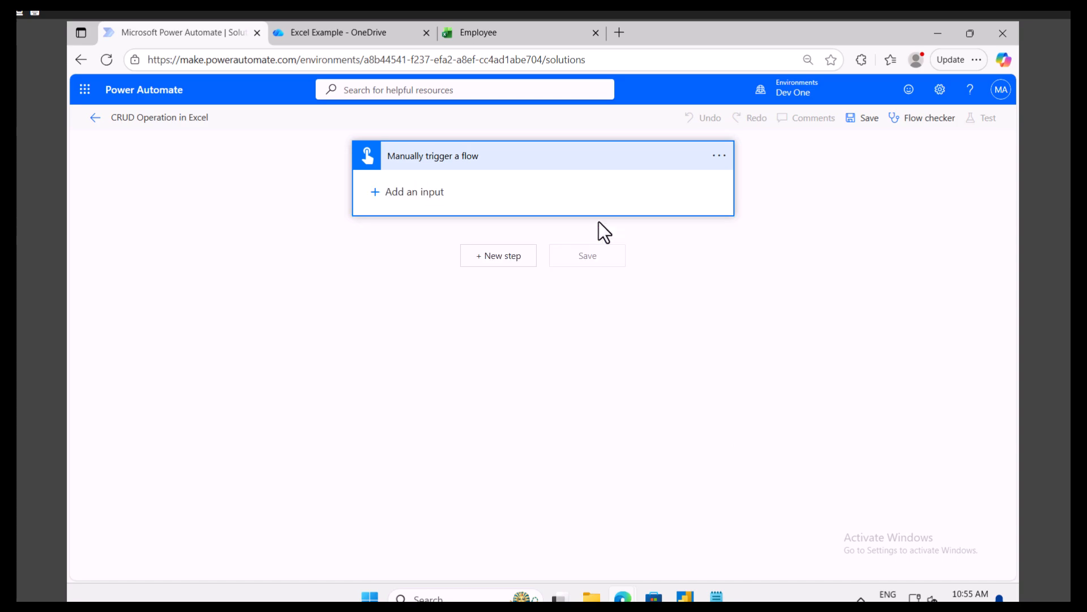
pyautogui.moveTo(415, 184); pyautogui.dragTo(432, 185)
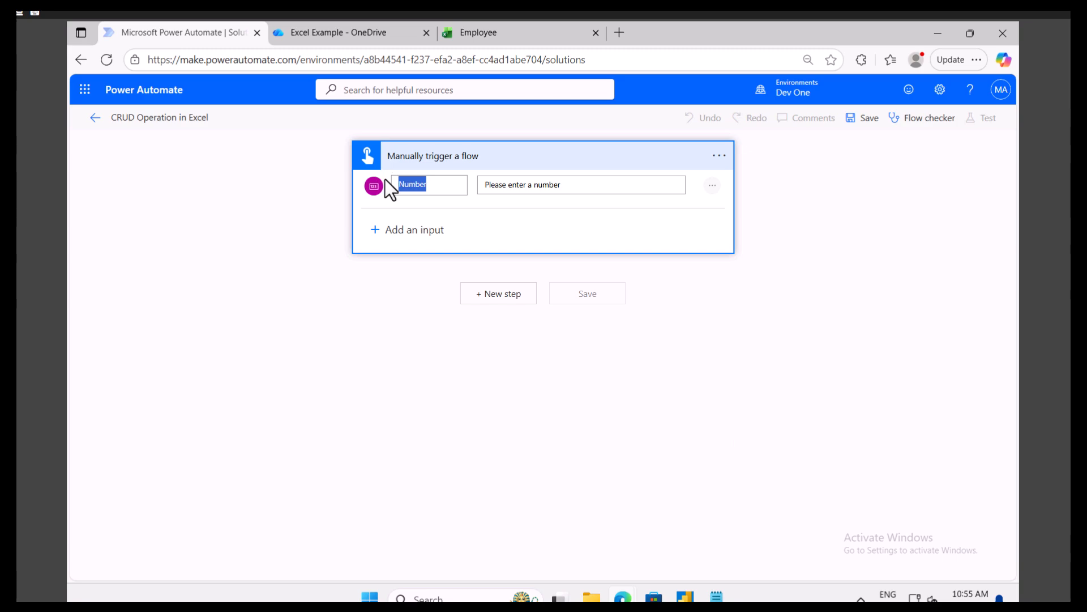
pyautogui.write('EmployeeID')
pyautogui.moveTo(566, 185); pyautogui.dragTo(532, 187)
pyautogui.press('BackSpace')
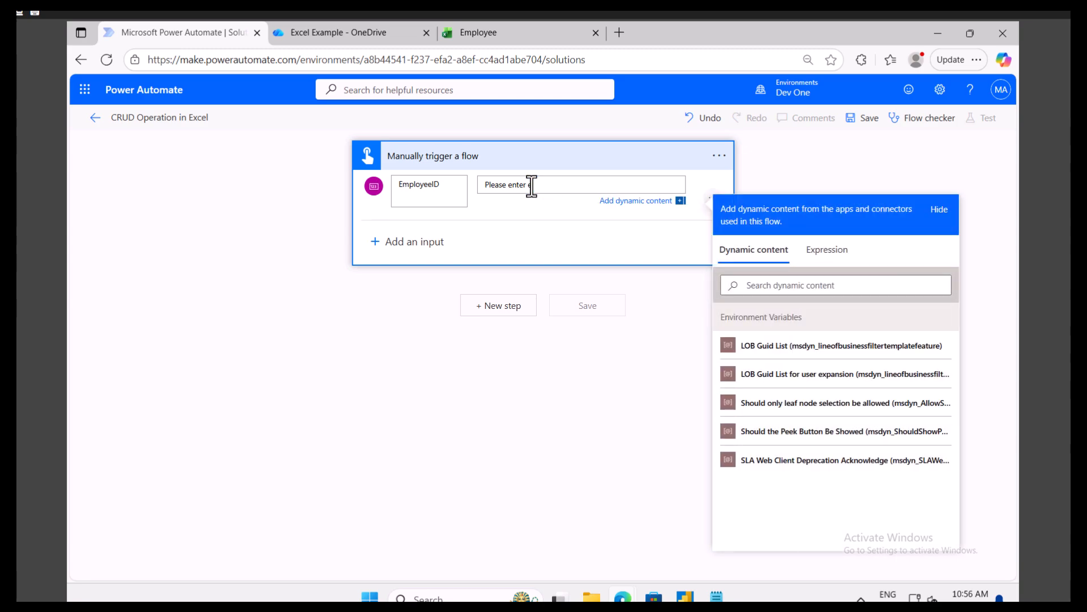
pyautogui.write('employeeId')
# - Add a text input to the trigger named Department with the prompt Please enter Department
pyautogui.click(419, 247)
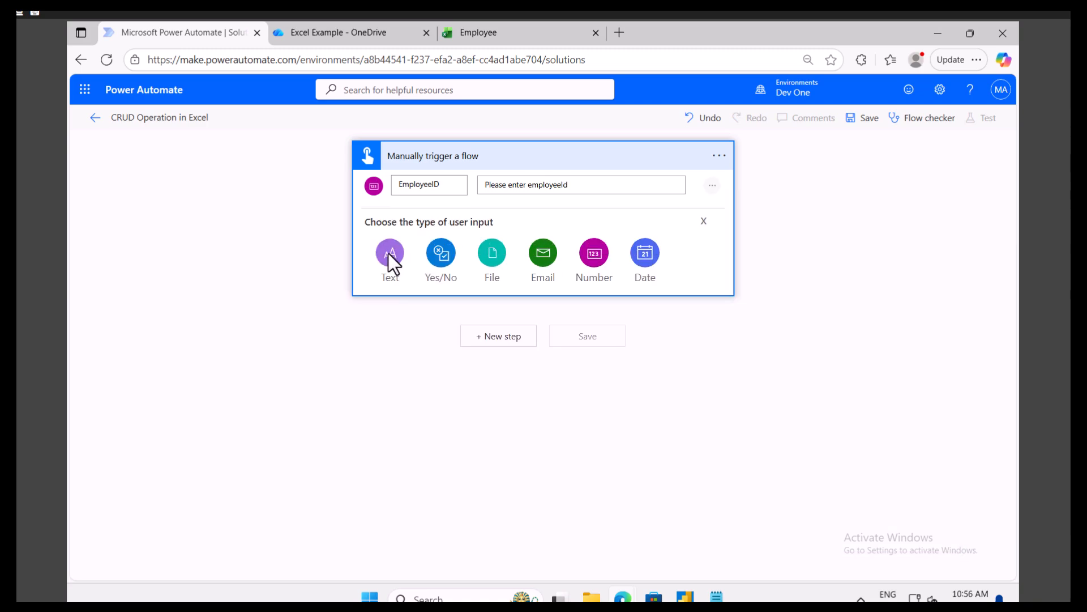
pyautogui.click(393, 256)
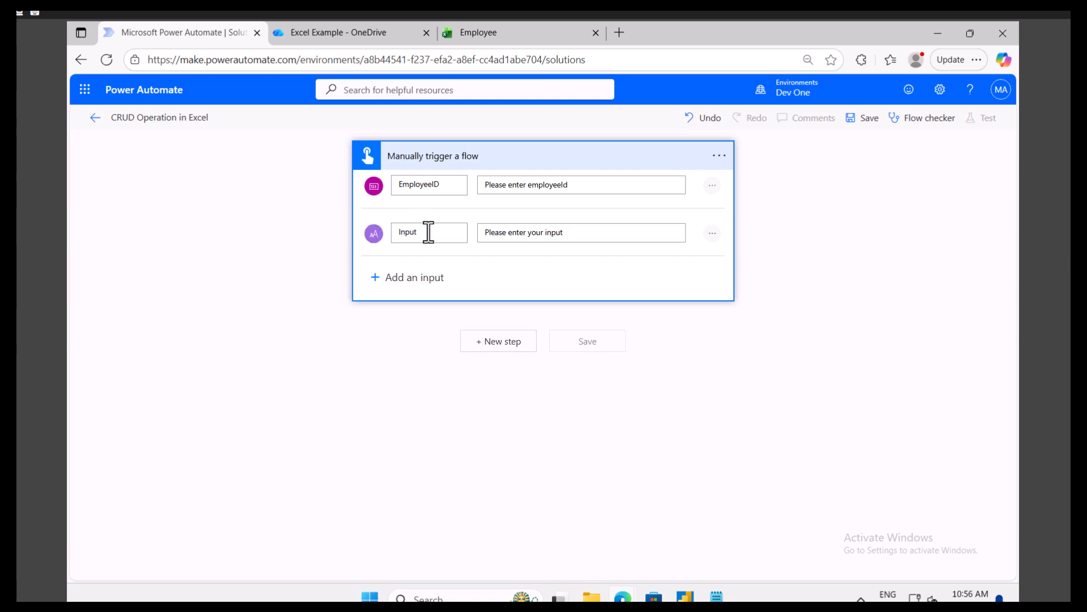
pyautogui.moveTo(437, 232); pyautogui.dragTo(387, 232)
pyautogui.write('Department')
pyautogui.doubleClick(428, 232)
pyautogui.moveTo(556, 233); pyautogui.dragTo(523, 233)
pyautogui.write('Department')
# - Check the Salary column in the Employee workbook and add a number input named Salary with the prompt Please enter Salary
pyautogui.click(415, 289)
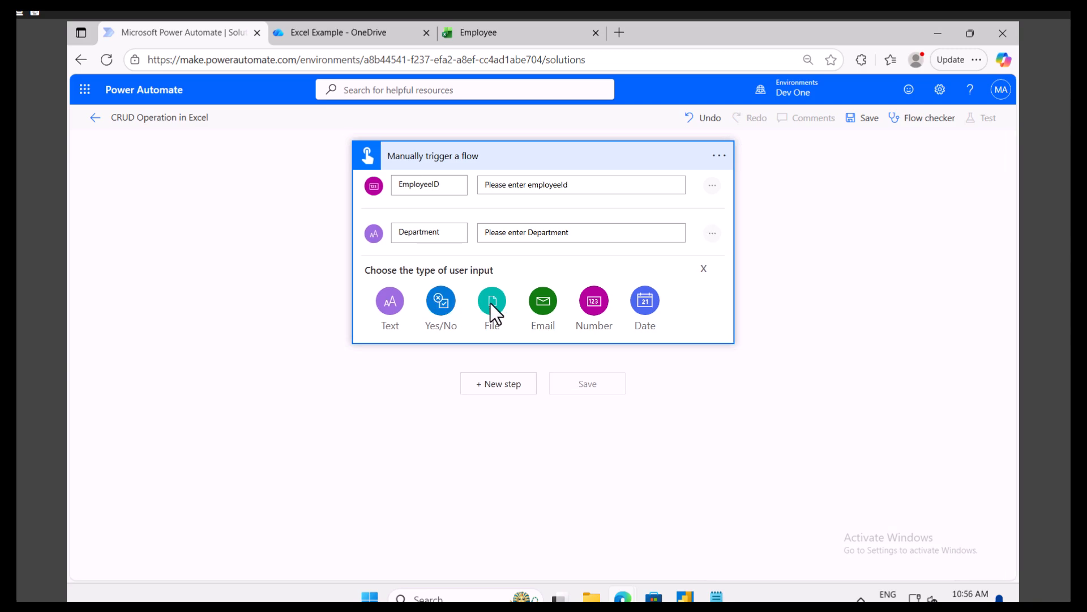
pyautogui.click(505, 28)
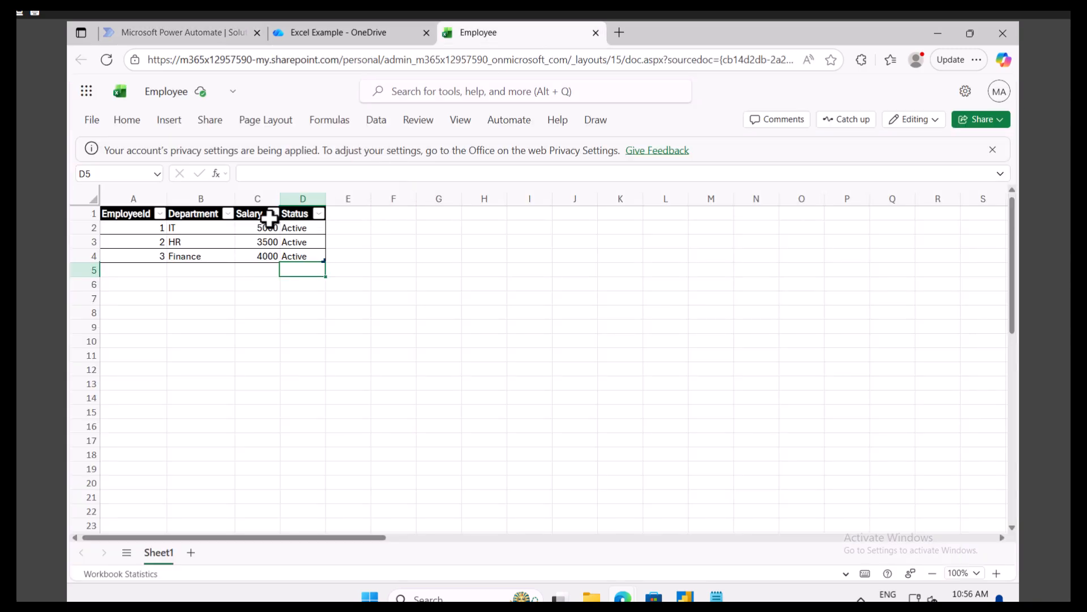
pyautogui.click(176, 33)
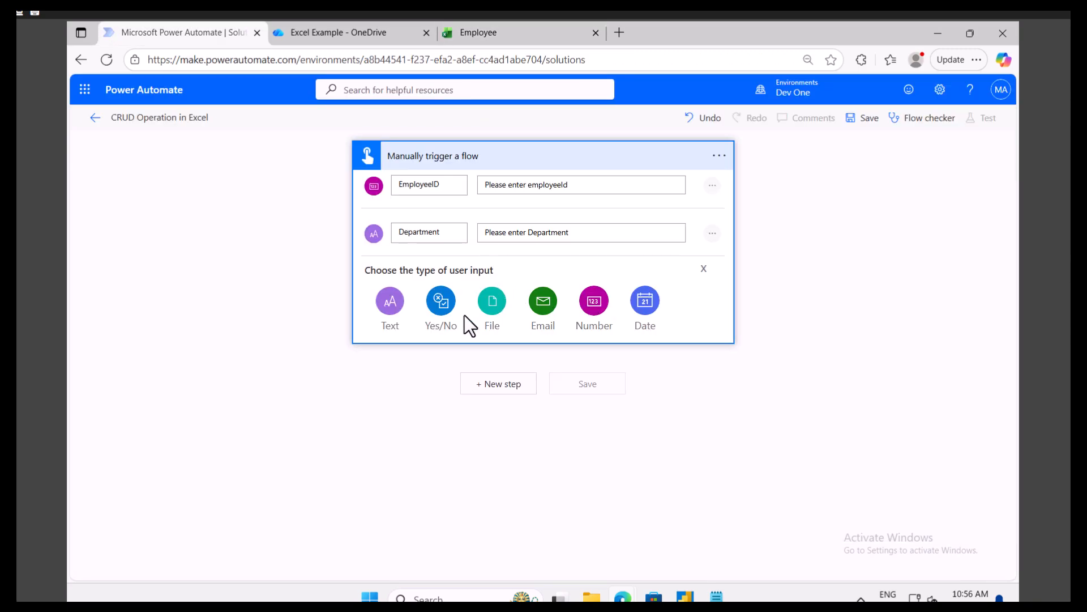
pyautogui.click(589, 303)
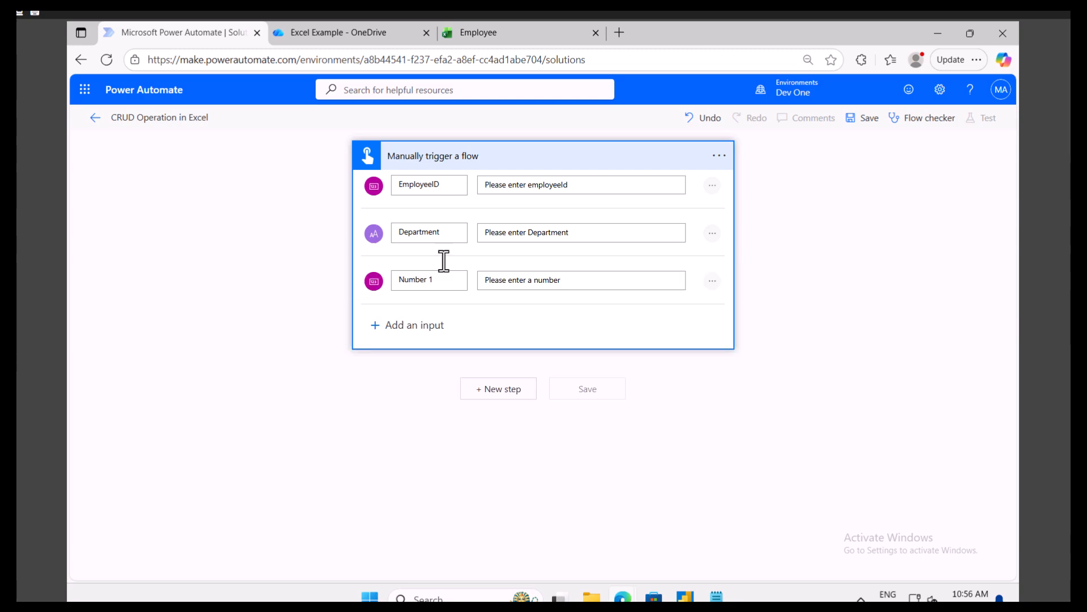
pyautogui.moveTo(431, 279); pyautogui.dragTo(373, 273)
pyautogui.write('Salary')
pyautogui.doubleClick(408, 279)
pyautogui.moveTo(568, 280); pyautogui.dragTo(525, 282)
pyautogui.write('Salary')
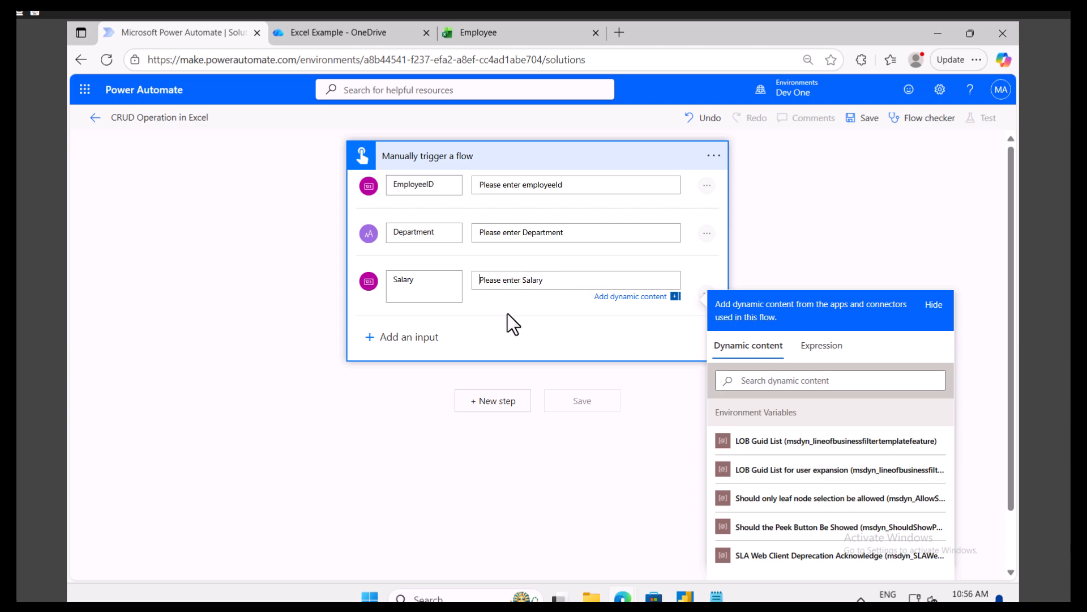
# - Add a text input to the trigger named Status with the prompt Please enter employee Status
pyautogui.click(402, 336)
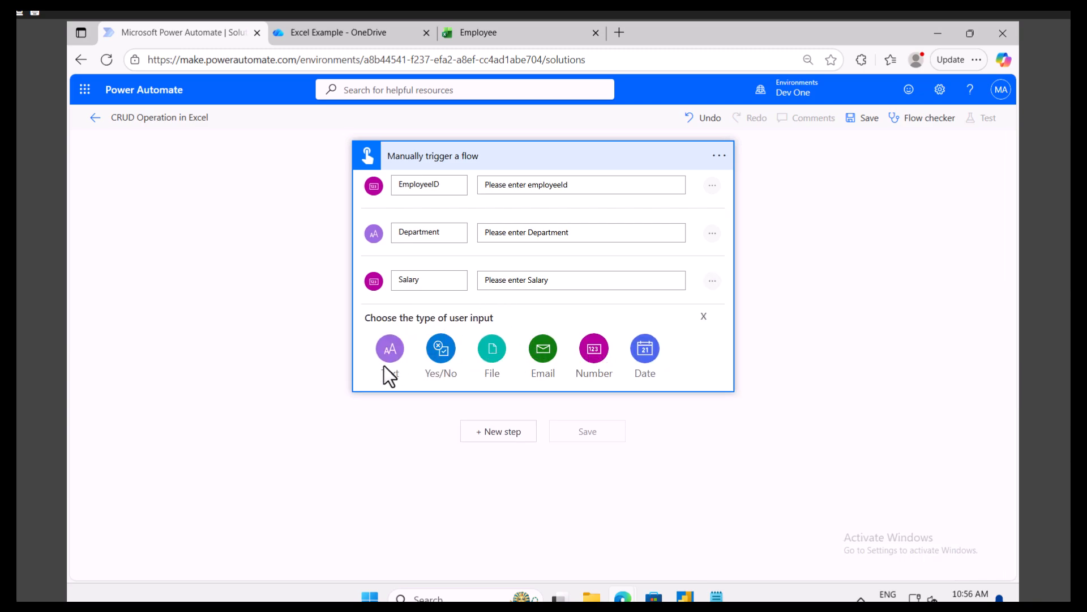
pyautogui.click(390, 349)
pyautogui.moveTo(437, 329); pyautogui.dragTo(396, 328)
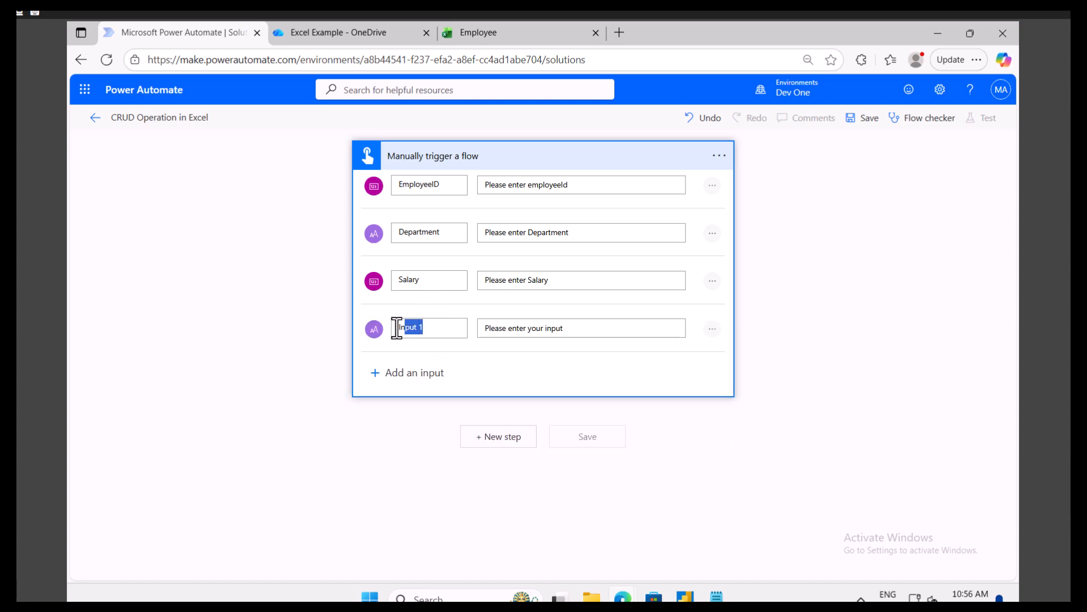
pyautogui.write('Statu')
pyautogui.moveTo(574, 327); pyautogui.dragTo(527, 328)
pyautogui.press('BackSpace')
pyautogui.press('BackSpace')
pyautogui.press('BackSpace')
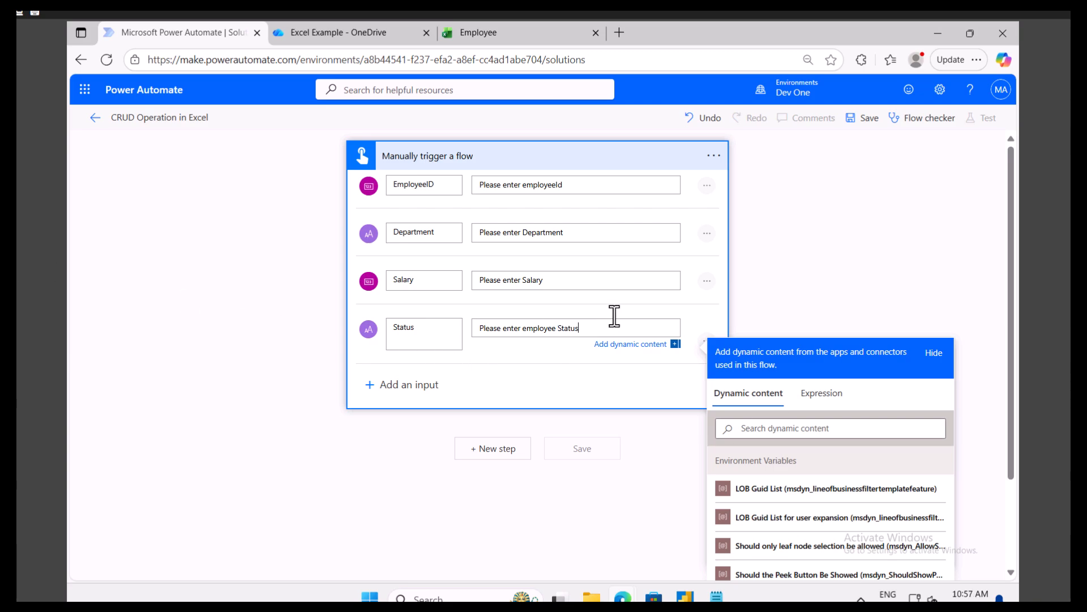
# - Delete the Status input from the manual trigger
pyautogui.click(753, 325)
pyautogui.click(712, 330)
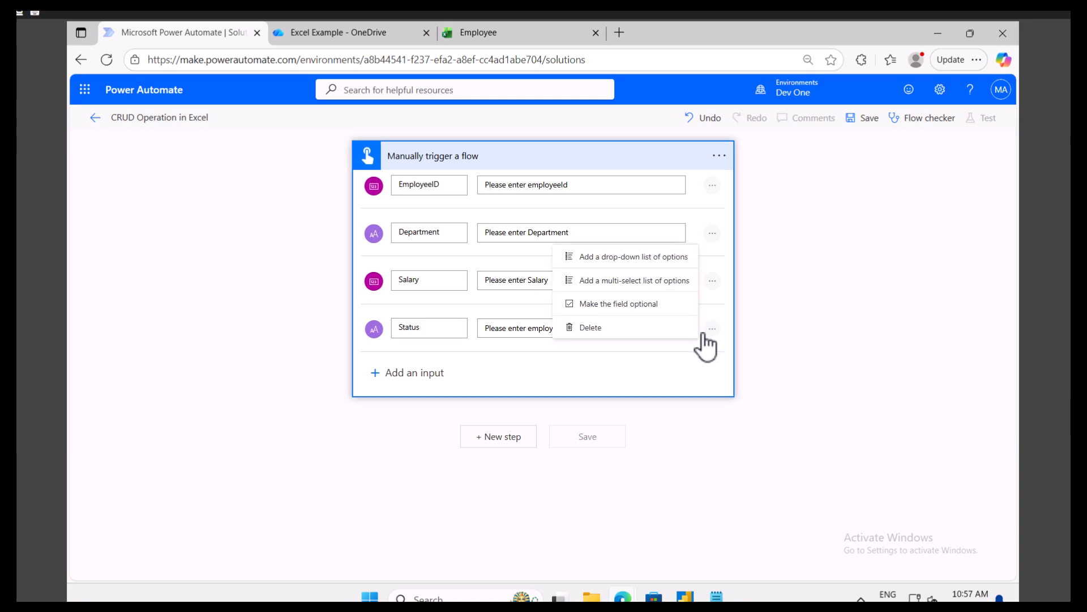
pyautogui.click(591, 329)
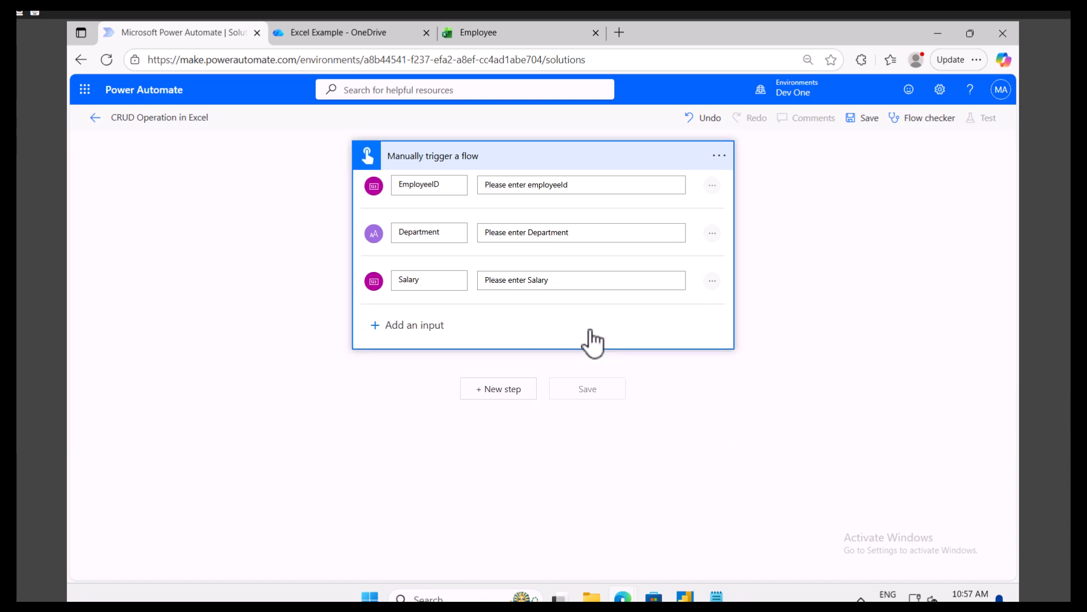
# - Add the Excel Online (Business) action Add a row into a table after the trigger
pyautogui.click(508, 391)
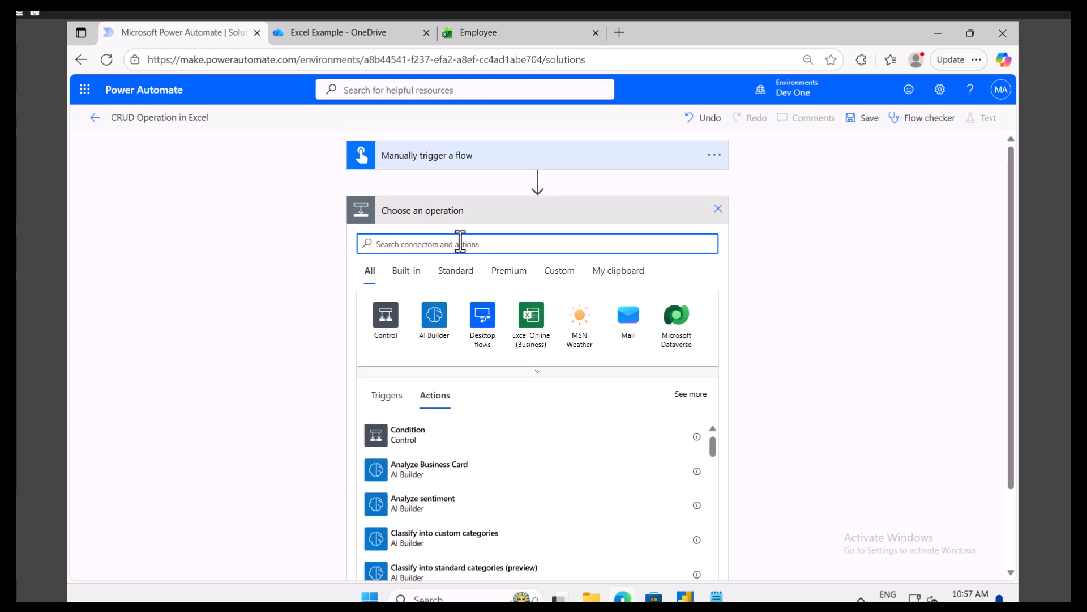
pyautogui.write('excel')
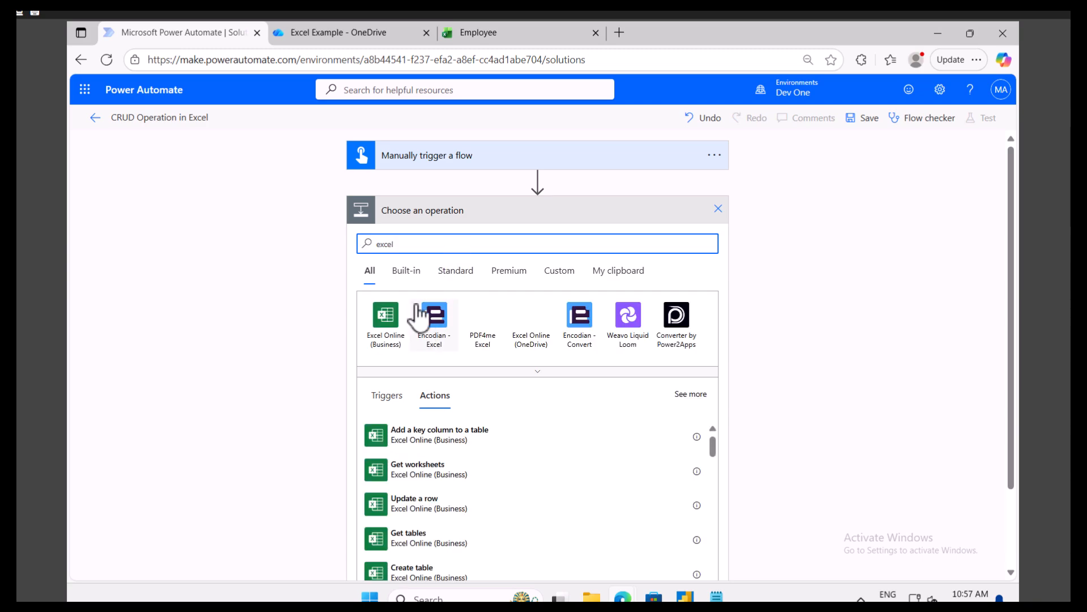
pyautogui.click(386, 326)
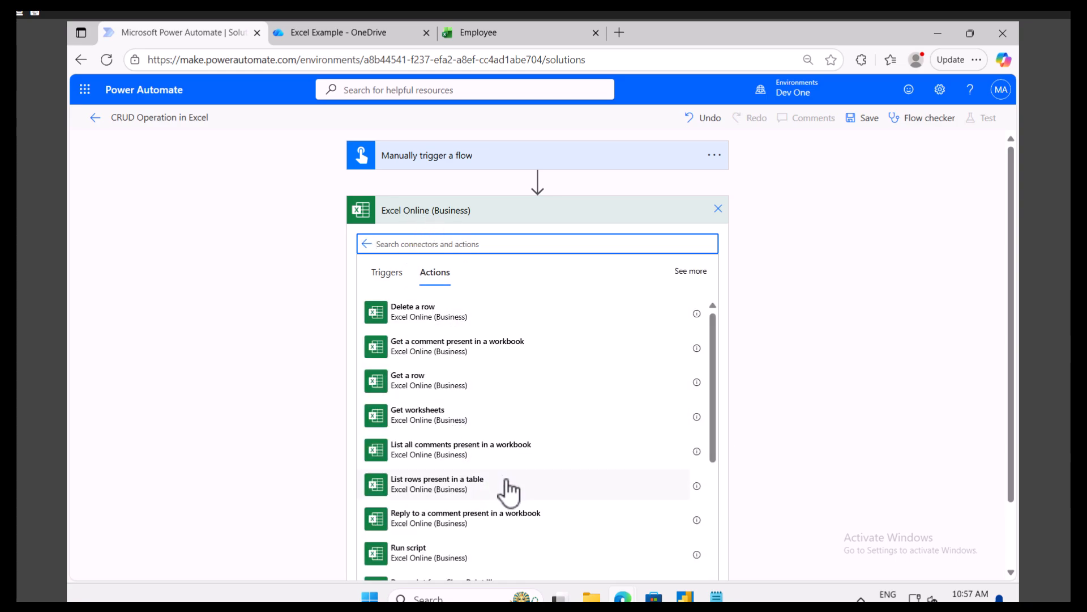
pyautogui.scroll(-3, 507, 489)
pyautogui.scroll(-2, 508, 490)
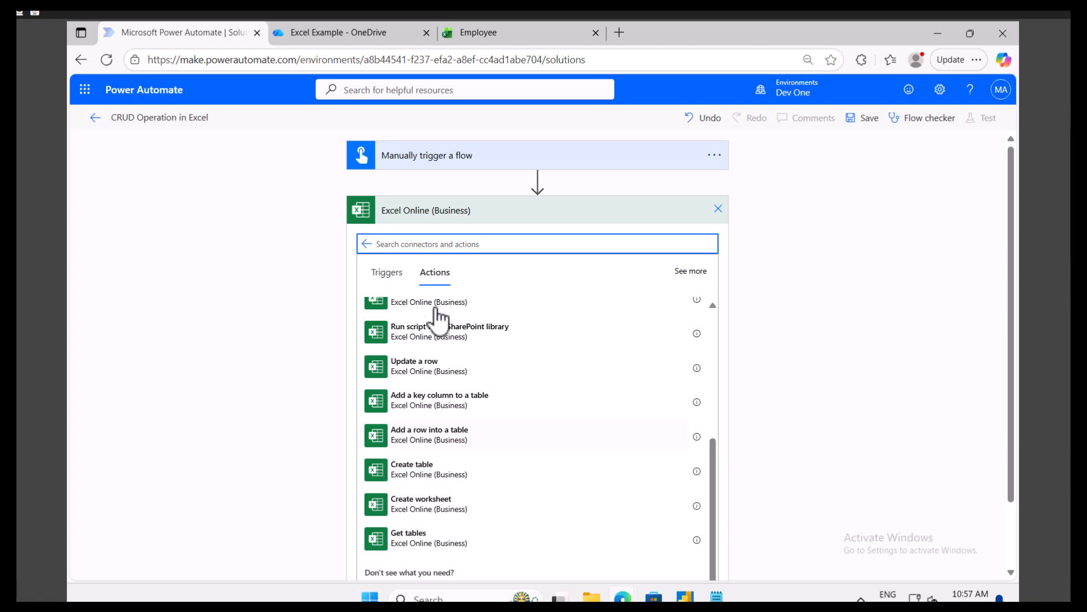
pyautogui.write('add')
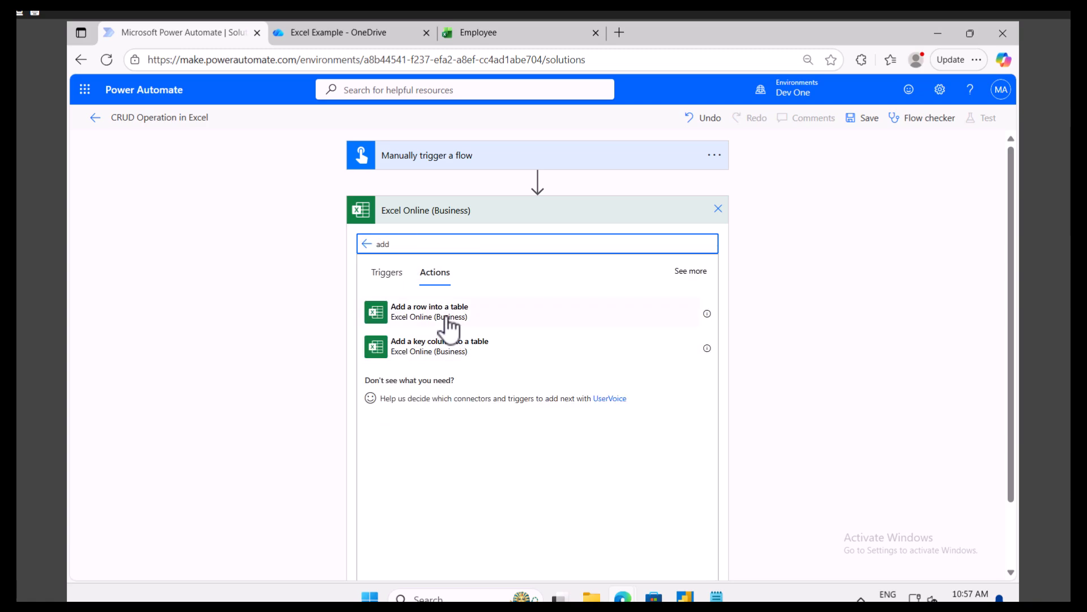
pyautogui.click(445, 320)
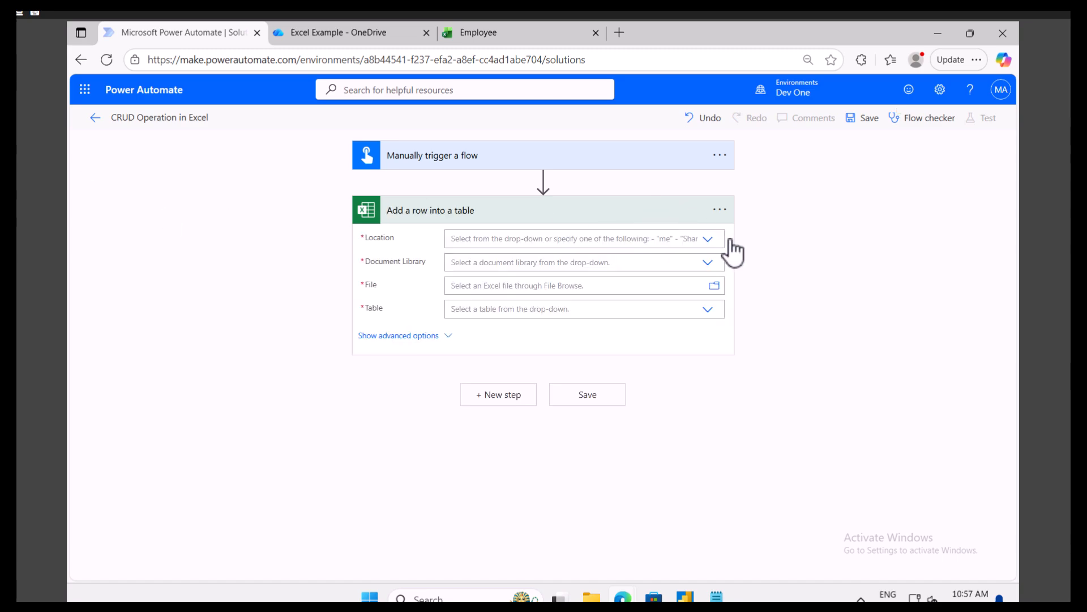
# - Set the action's location to OneDrive for Business, its document library to OneDrive and its file to /Excel Example/Employee.xlsx
pyautogui.click(708, 240)
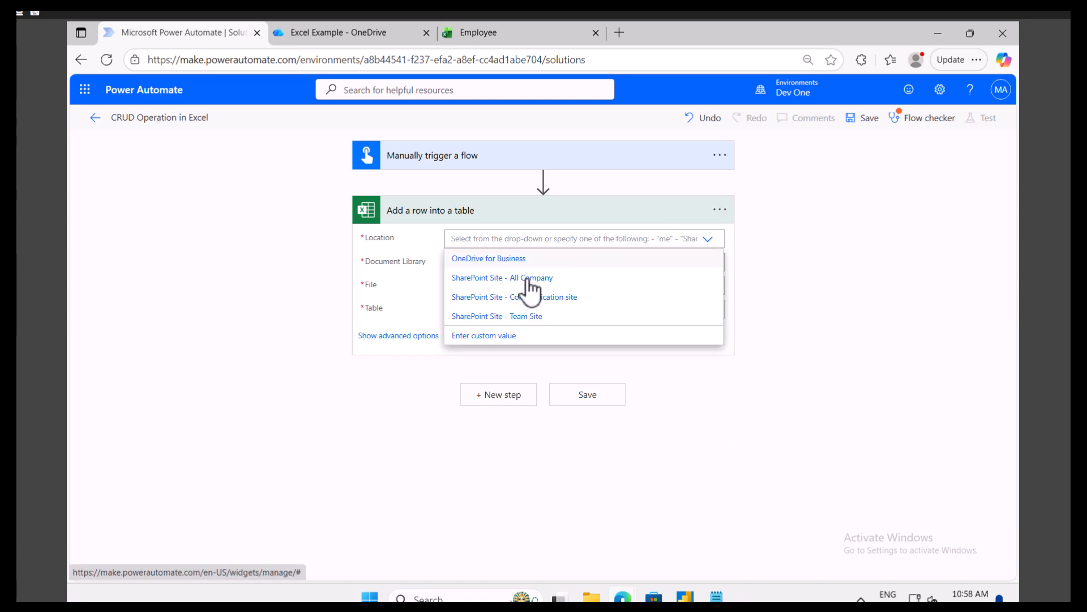
pyautogui.click(498, 259)
pyautogui.click(331, 34)
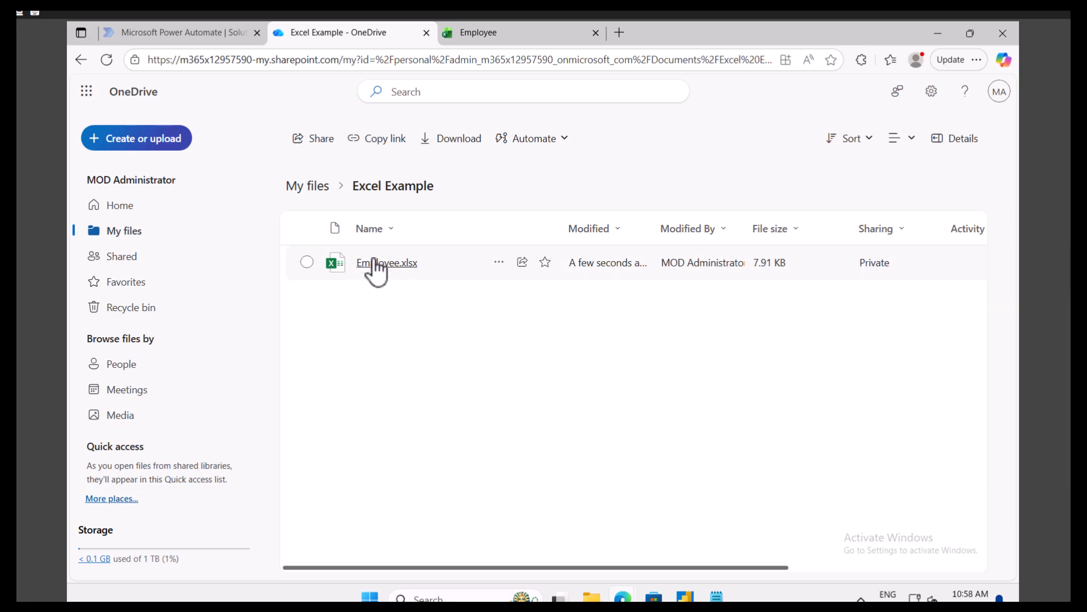
pyautogui.click(194, 32)
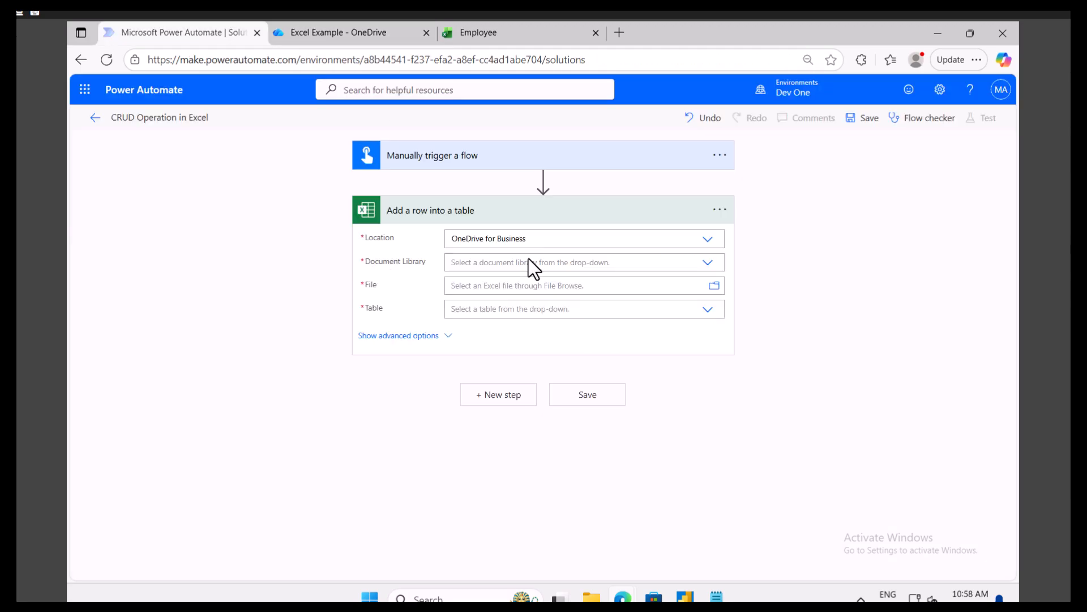
pyautogui.click(706, 263)
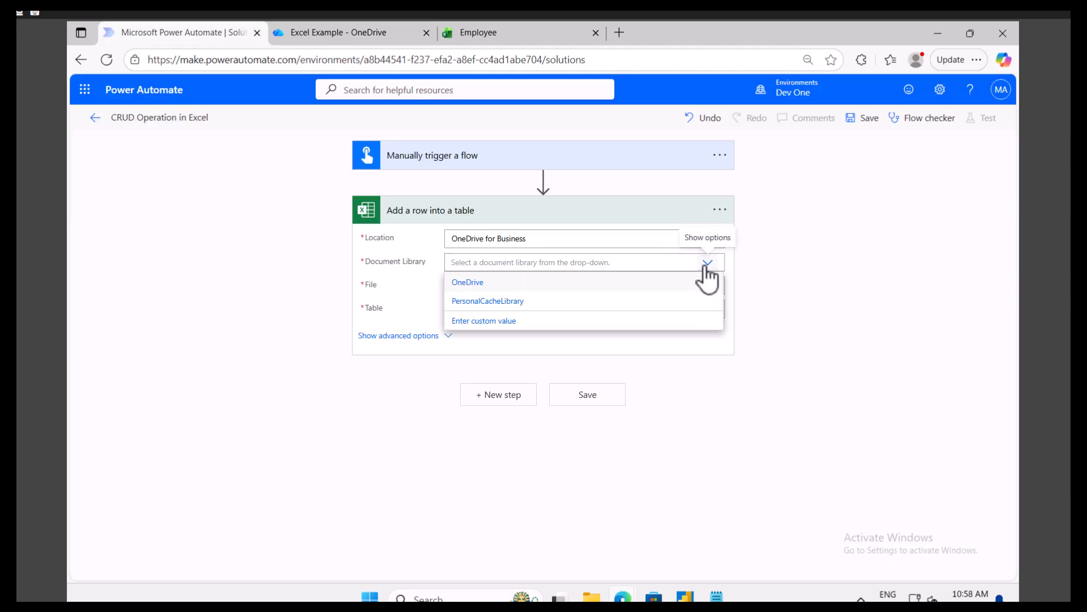
pyautogui.click(497, 282)
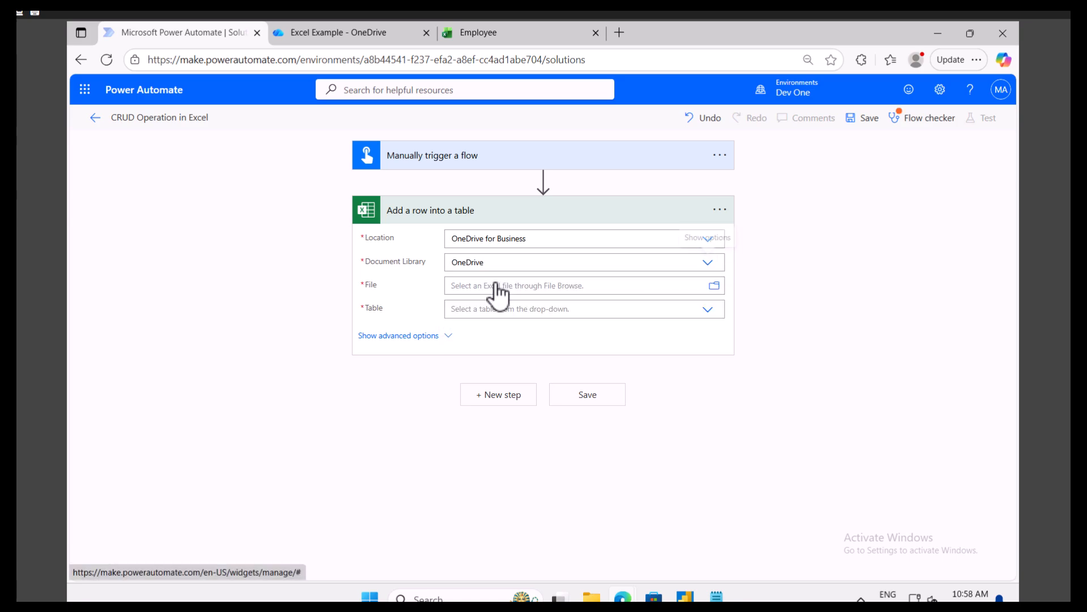
pyautogui.click(714, 286)
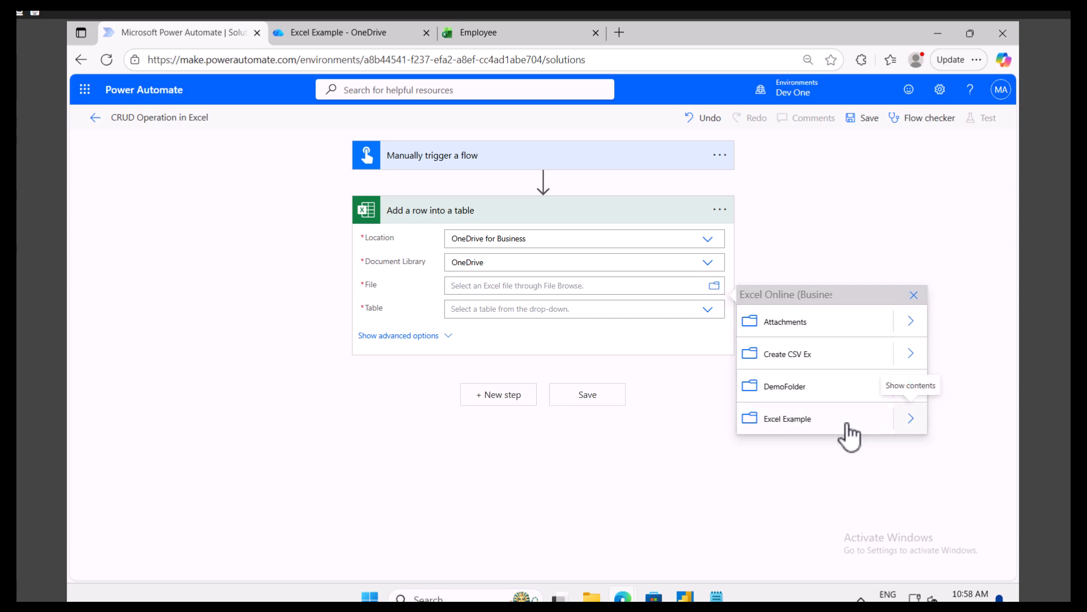
pyautogui.click(910, 420)
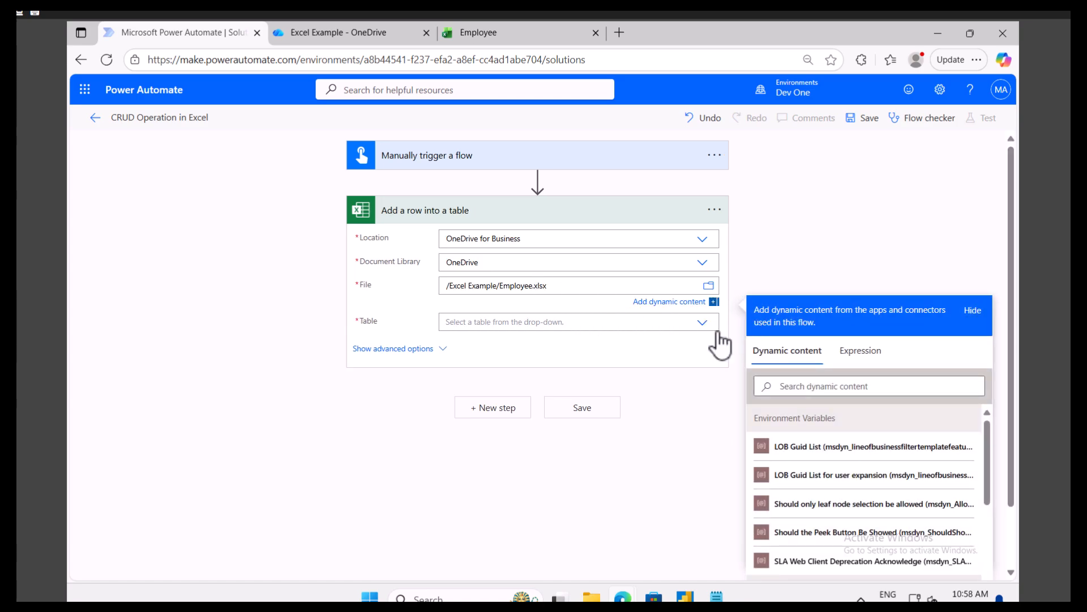
# - Check the name of the employee table in the Employee workbook's table design properties
pyautogui.click(480, 35)
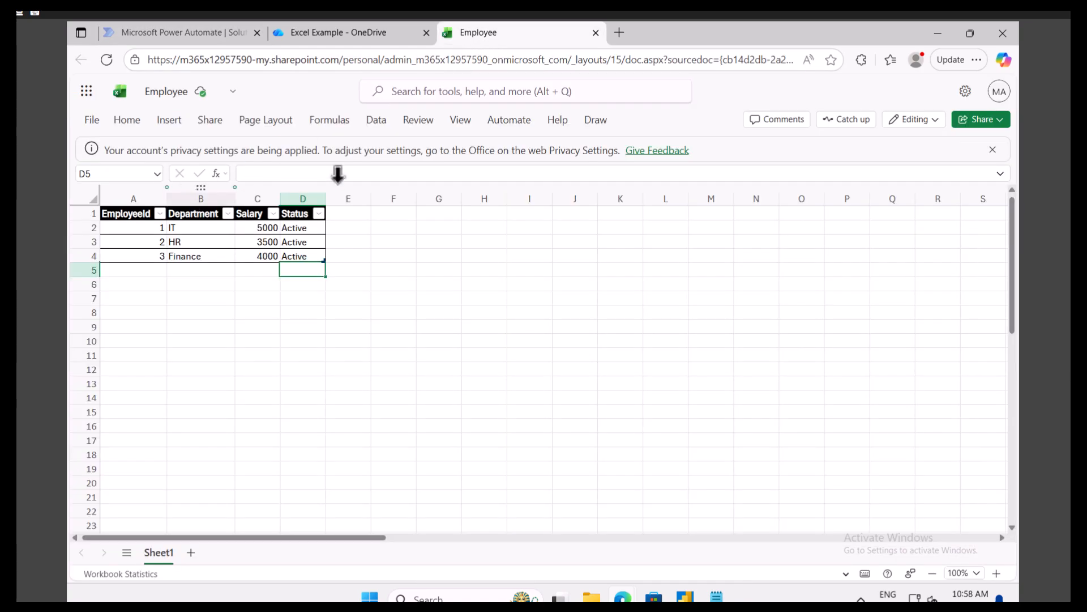
pyautogui.click(136, 121)
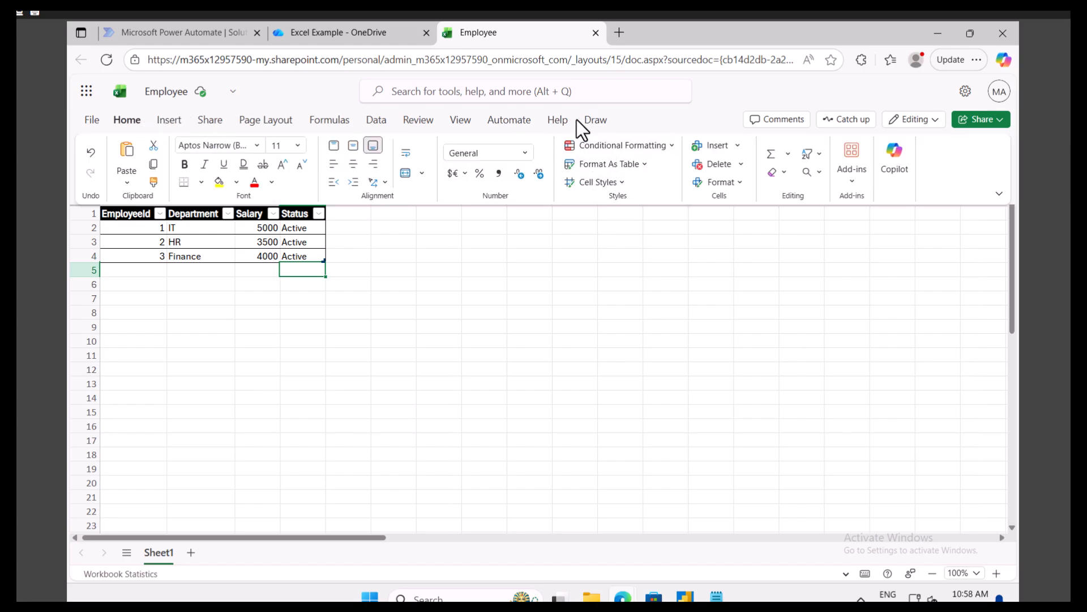
pyautogui.click(267, 225)
pyautogui.click(305, 256)
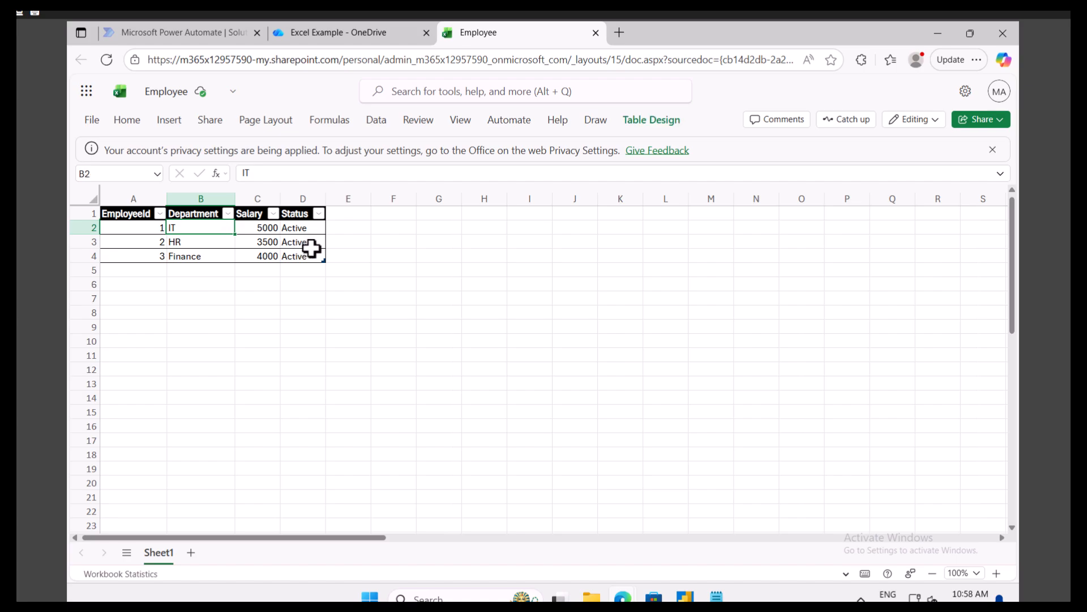
pyautogui.moveTo(301, 257); pyautogui.dragTo(109, 212)
pyautogui.click(651, 121)
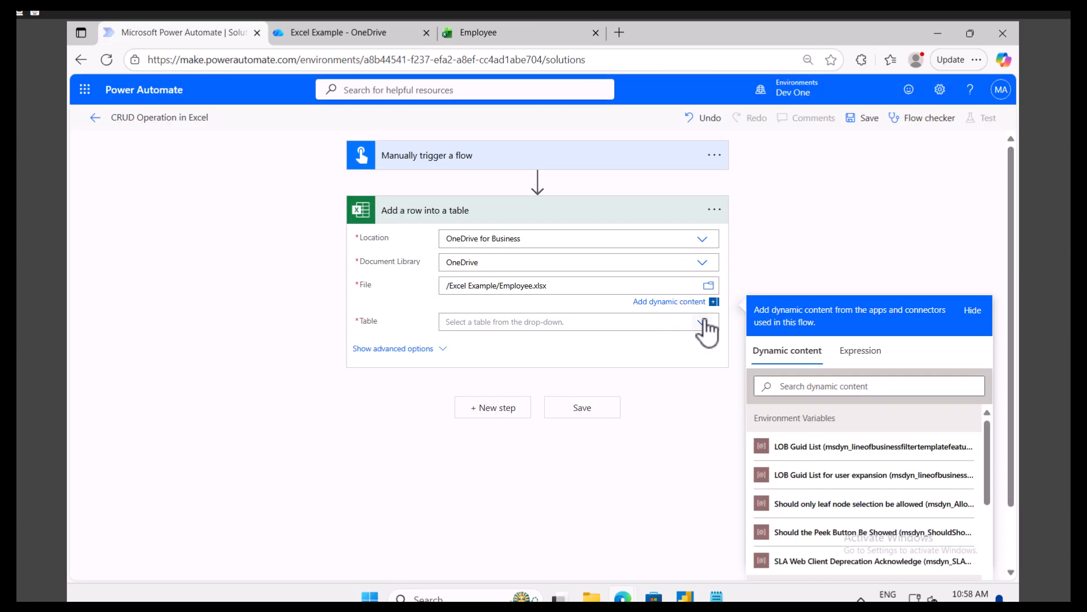
# - Choose EmployeeTable as the action's table and map its EmployeeId column to the trigger's EmployeeID input
pyautogui.click(701, 325)
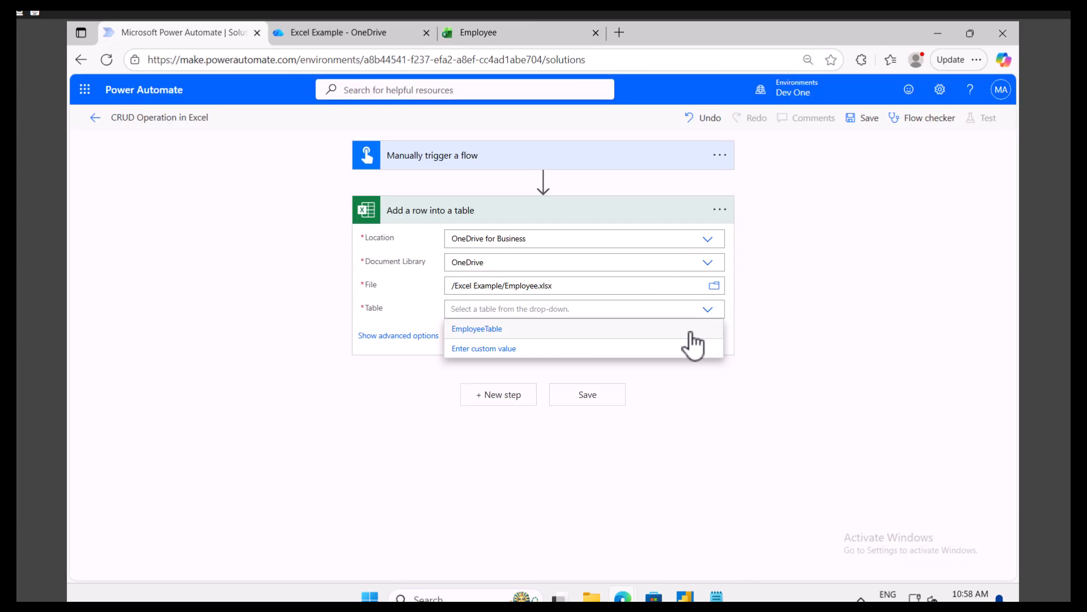
pyautogui.click(538, 331)
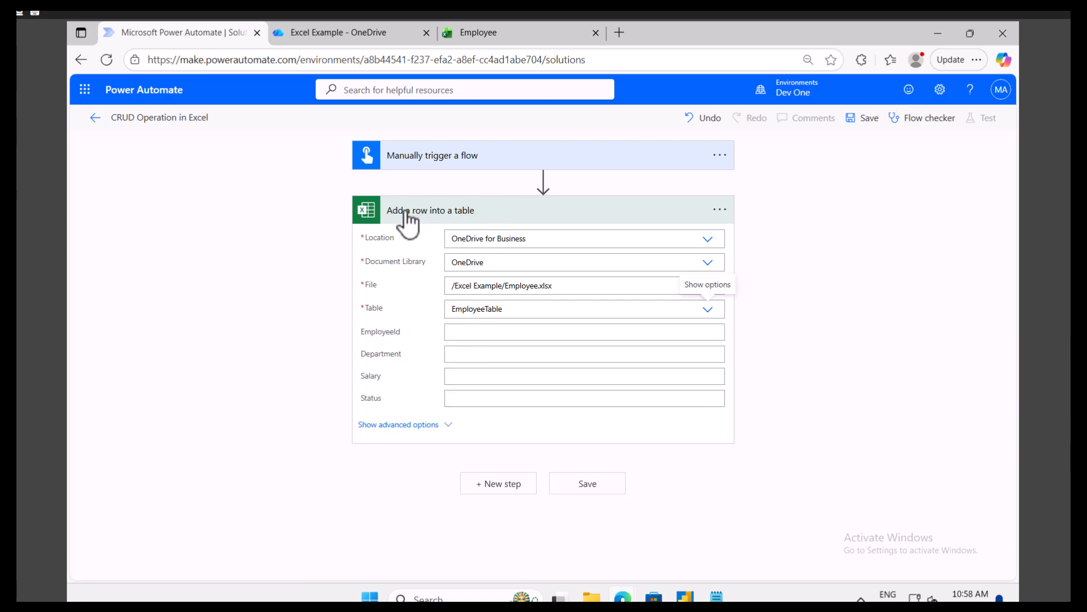
pyautogui.click(474, 333)
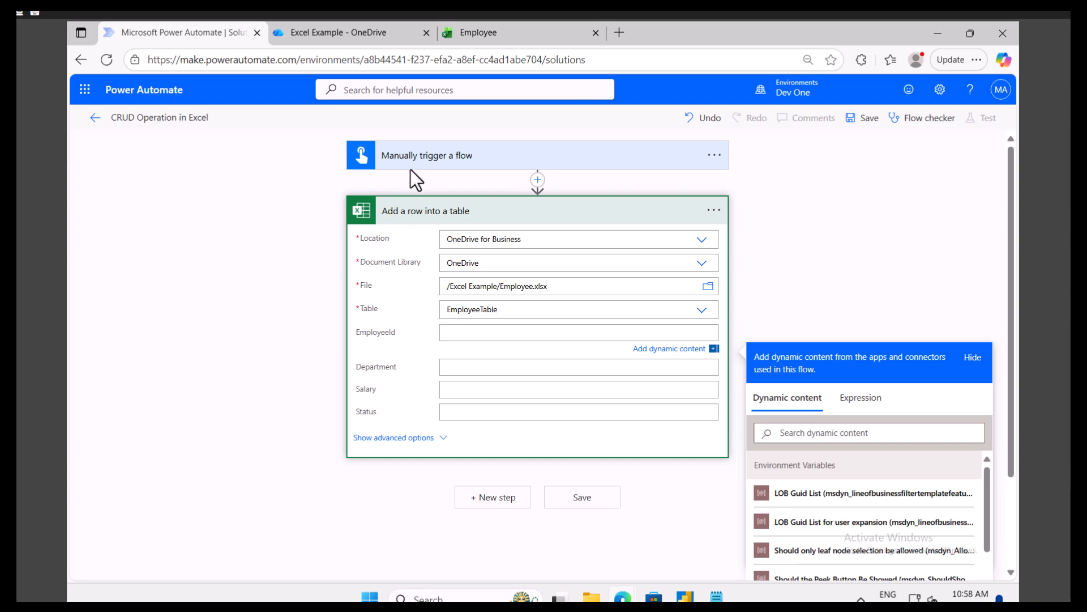
pyautogui.click(824, 432)
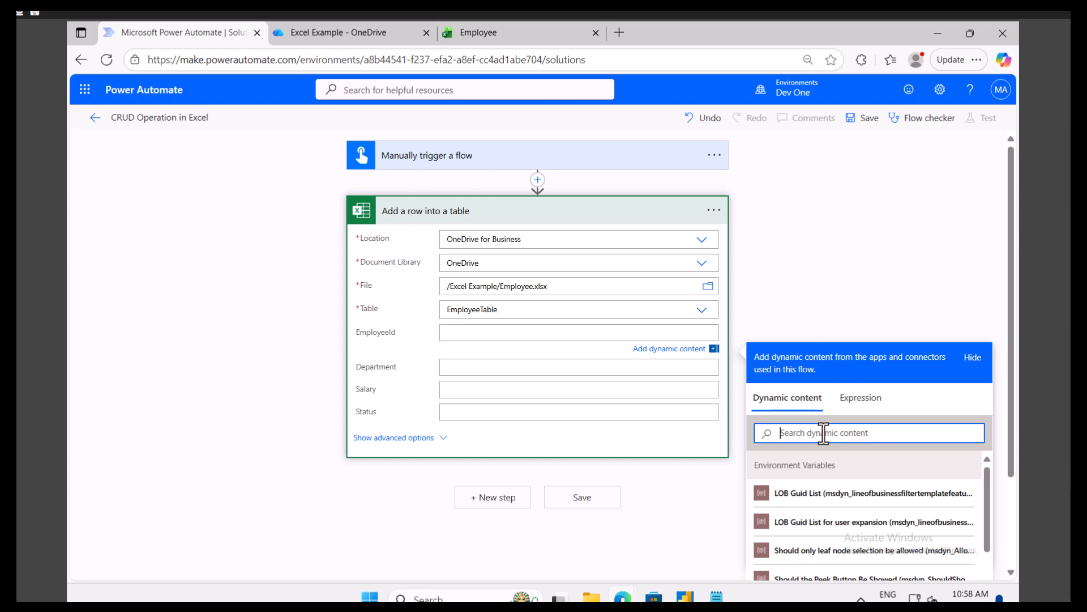
pyautogui.write('em')
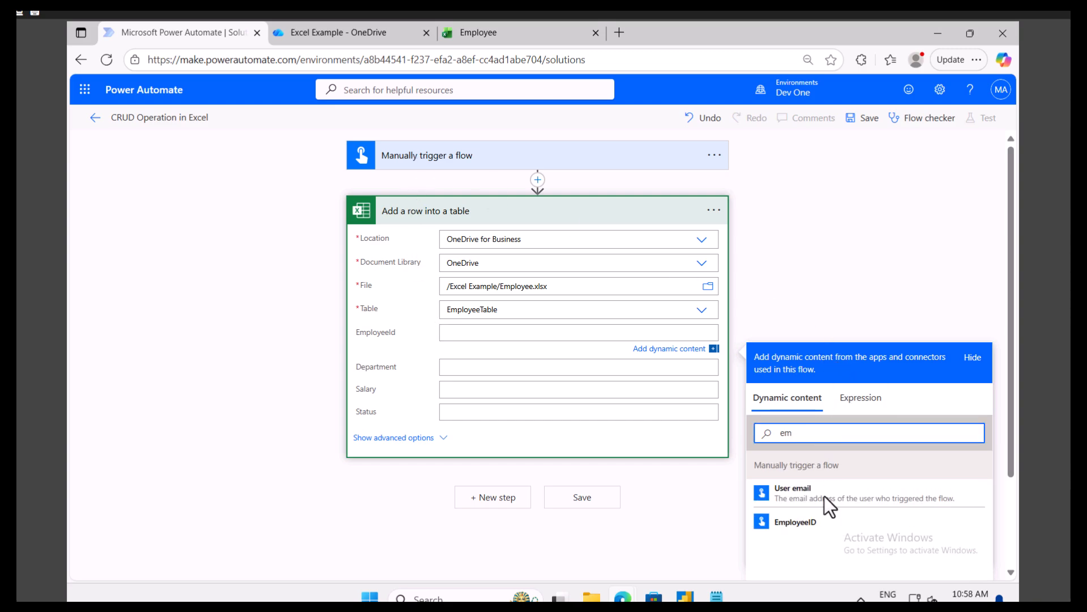
pyautogui.click(816, 523)
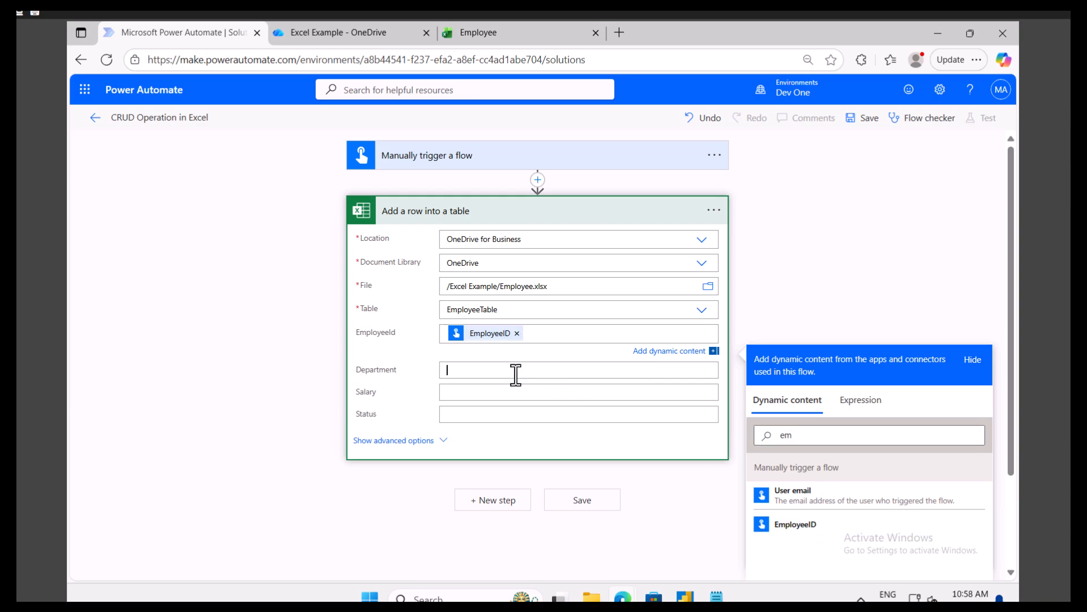
# - Map the action's Department and Salary columns to the trigger's Department and Salary inputs
pyautogui.click(816, 457)
pyautogui.write('de')
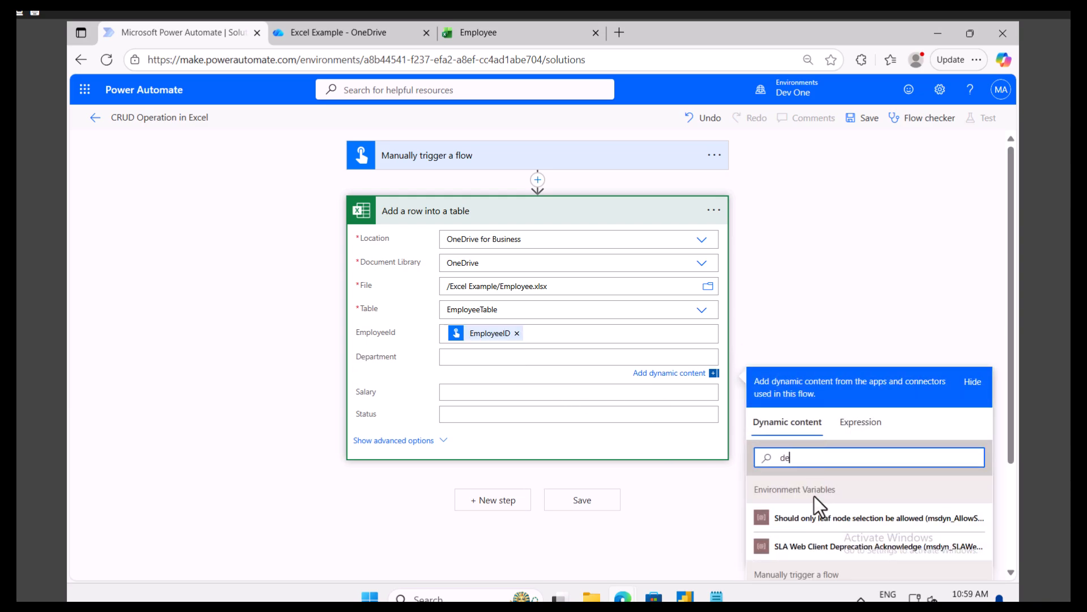
pyautogui.write('p')
pyautogui.scroll(-2, 818, 512)
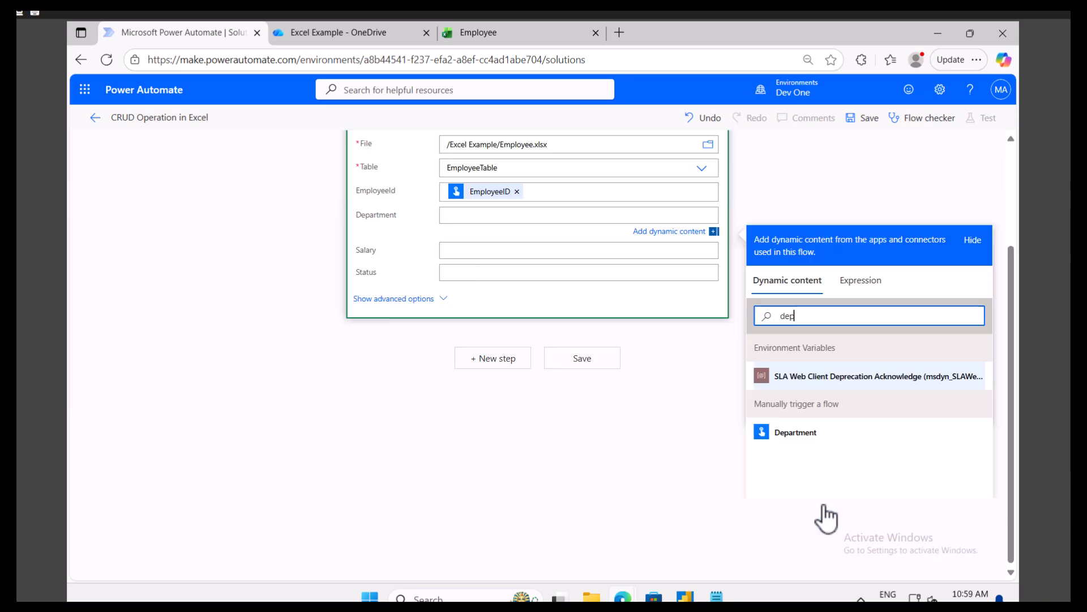
pyautogui.click(799, 432)
pyautogui.click(490, 251)
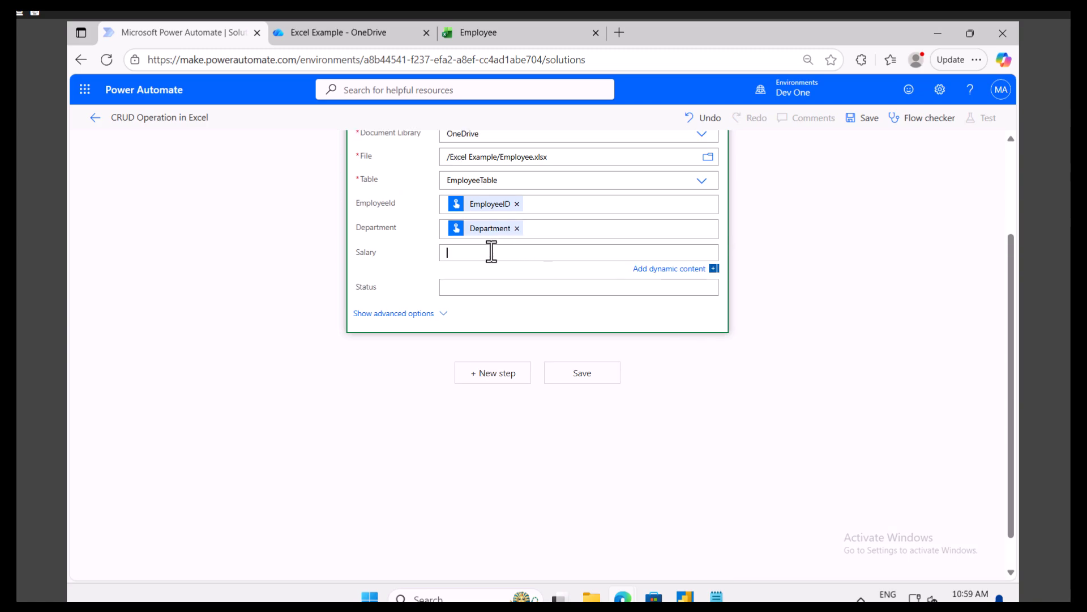
pyautogui.click(833, 354)
pyautogui.write('sa')
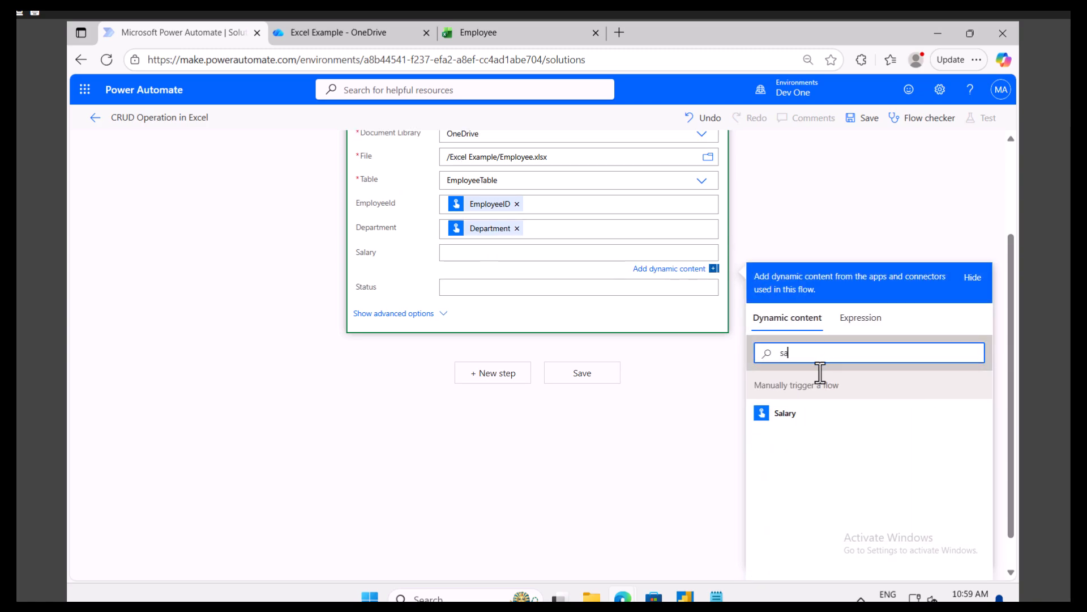
pyautogui.click(785, 413)
# - Set the new row's Status to the fixed text Active and save the flow
pyautogui.click(499, 288)
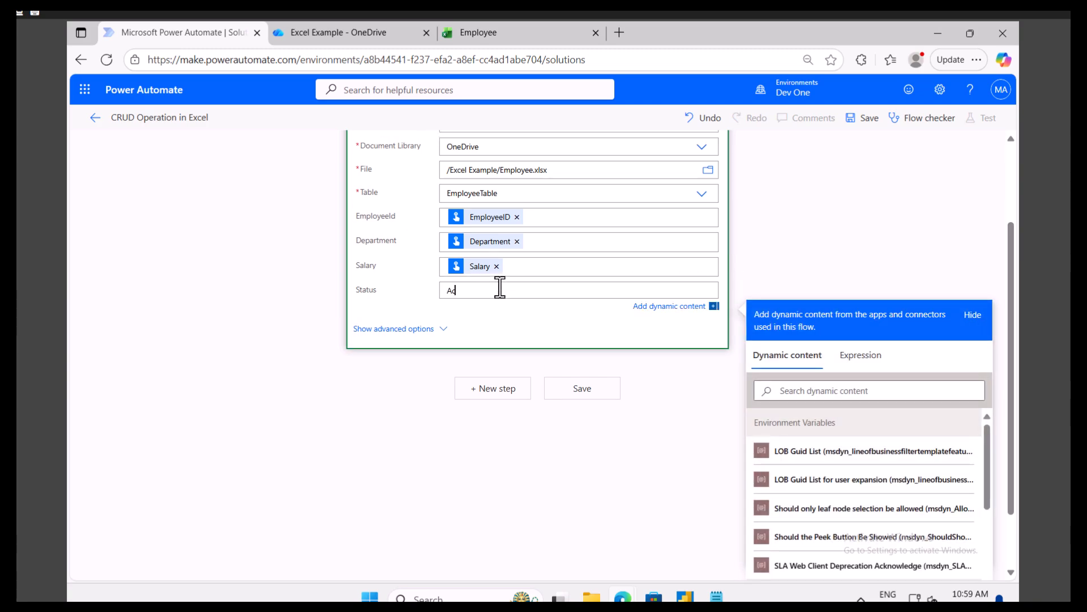
pyautogui.click(869, 124)
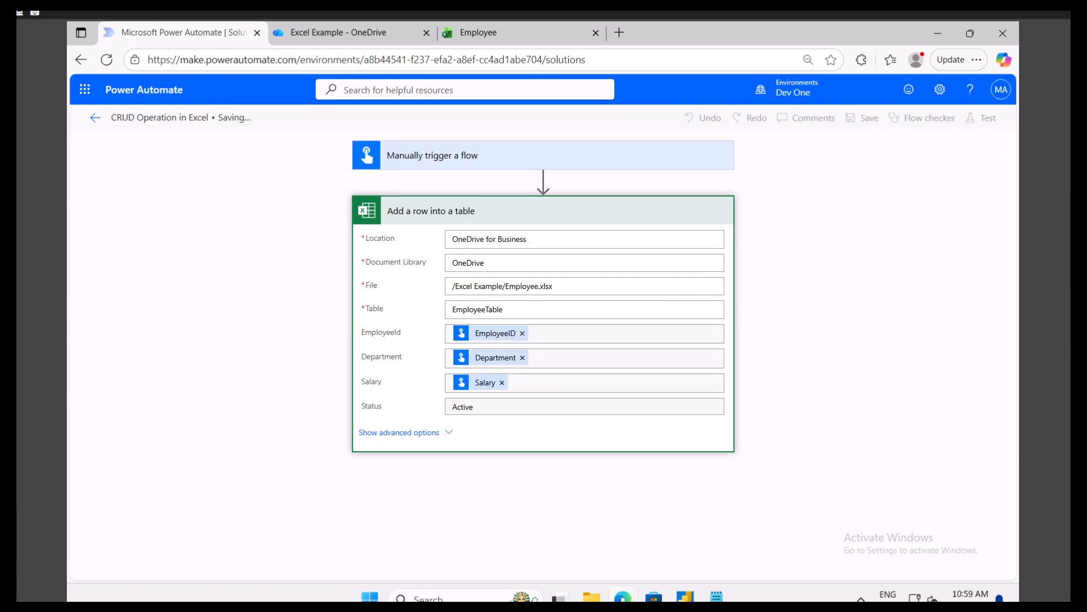
pyautogui.click(485, 36)
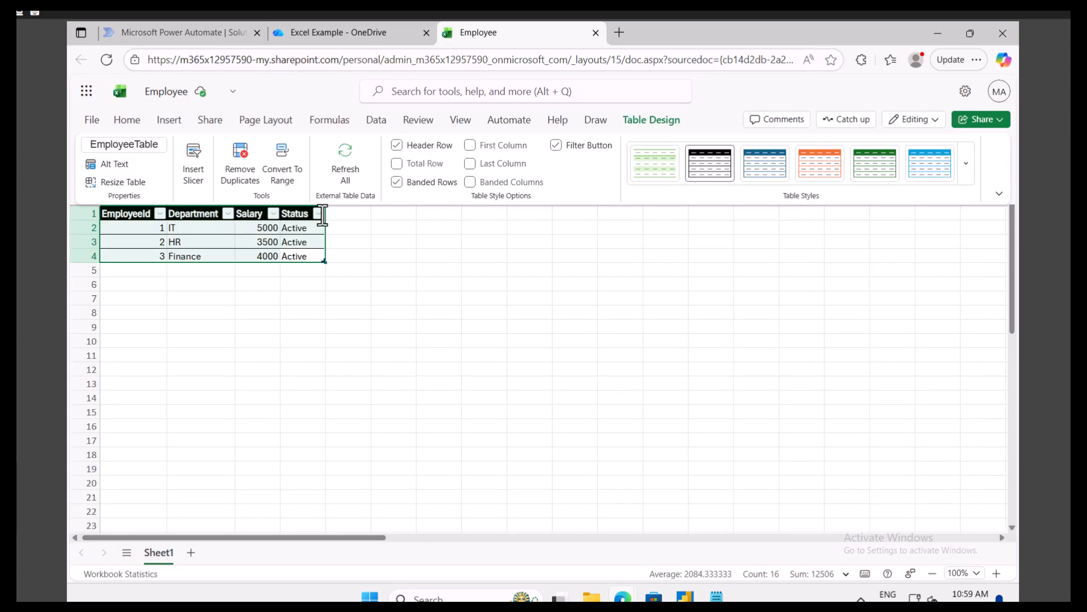
pyautogui.click(183, 34)
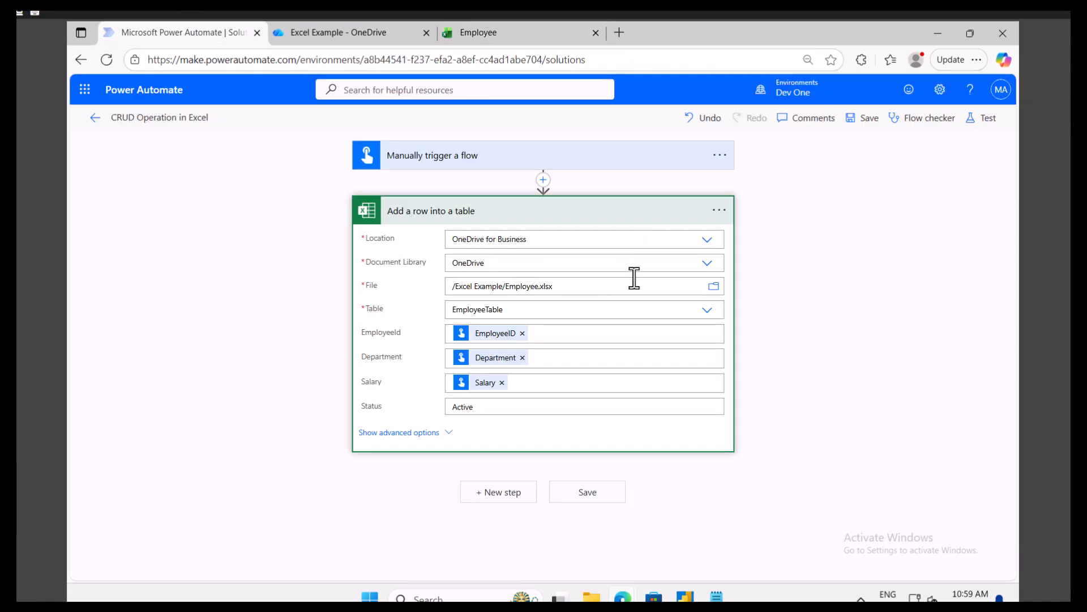
# - Start a manual test of the flow and continue with the Excel Online (Business) connection
pyautogui.click(986, 119)
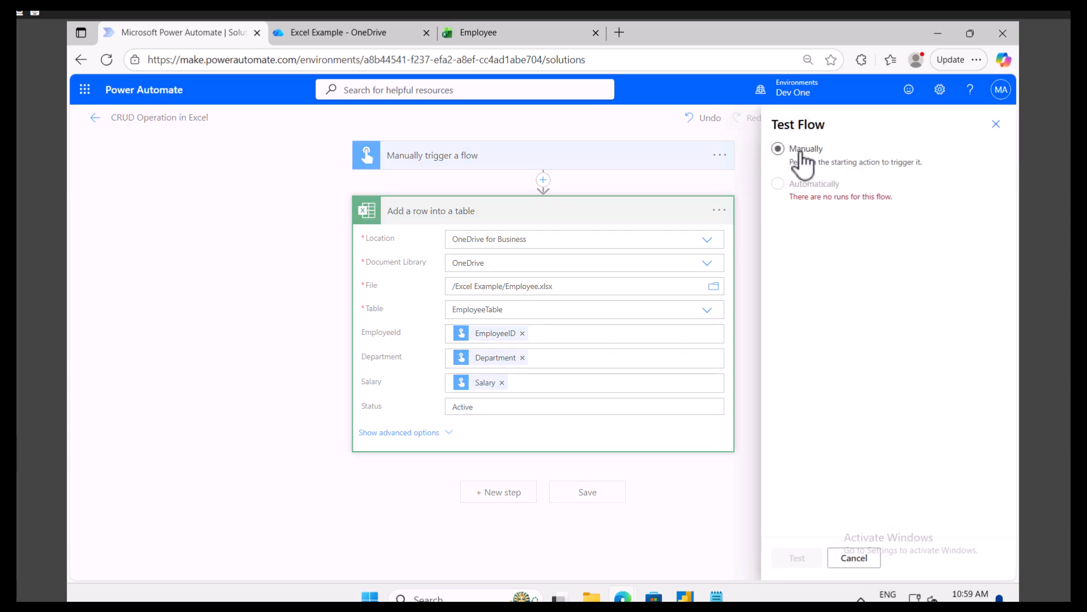
pyautogui.click(800, 152)
pyautogui.click(796, 560)
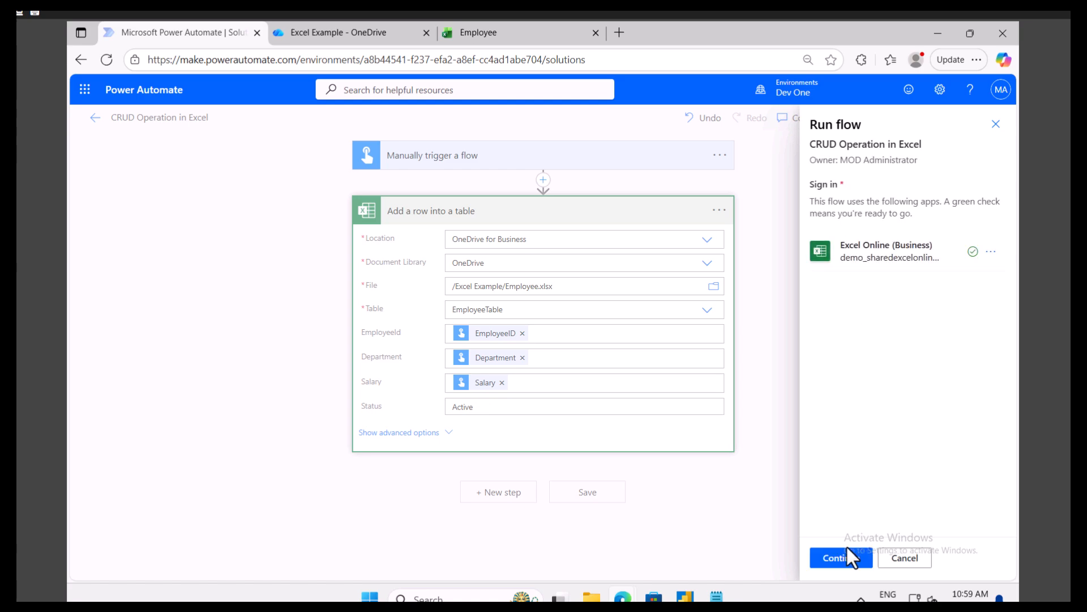
pyautogui.click(843, 557)
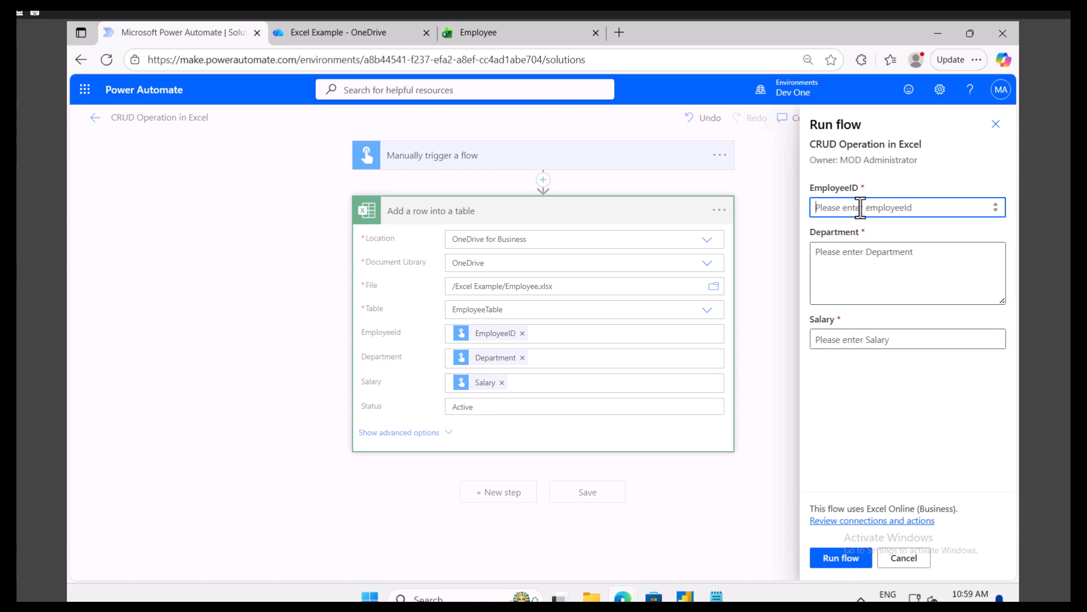
# - Run the flow with EmployeeID 5, Department Sales and Salary 4000, and close the run form
pyautogui.write('5')
pyautogui.click(848, 260)
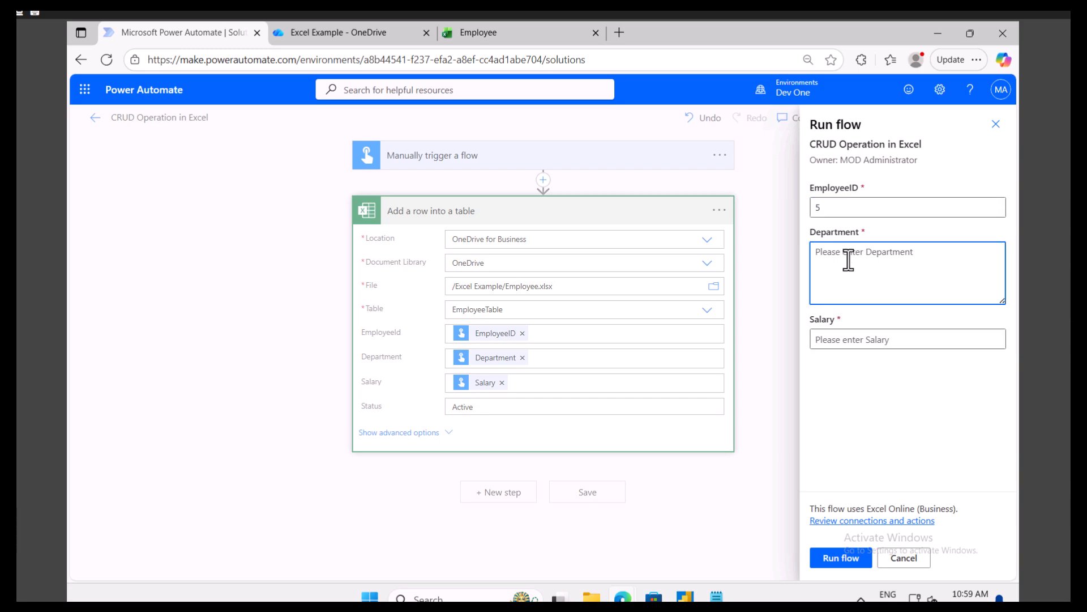
pyautogui.write('Sales')
pyautogui.click(849, 339)
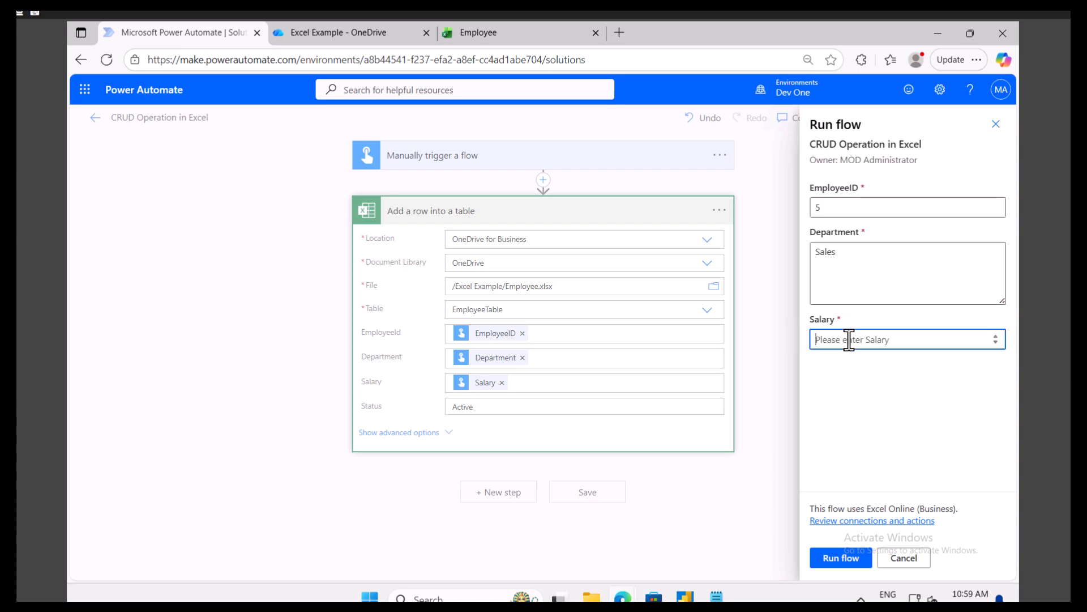
pyautogui.write('4000')
pyautogui.click(840, 560)
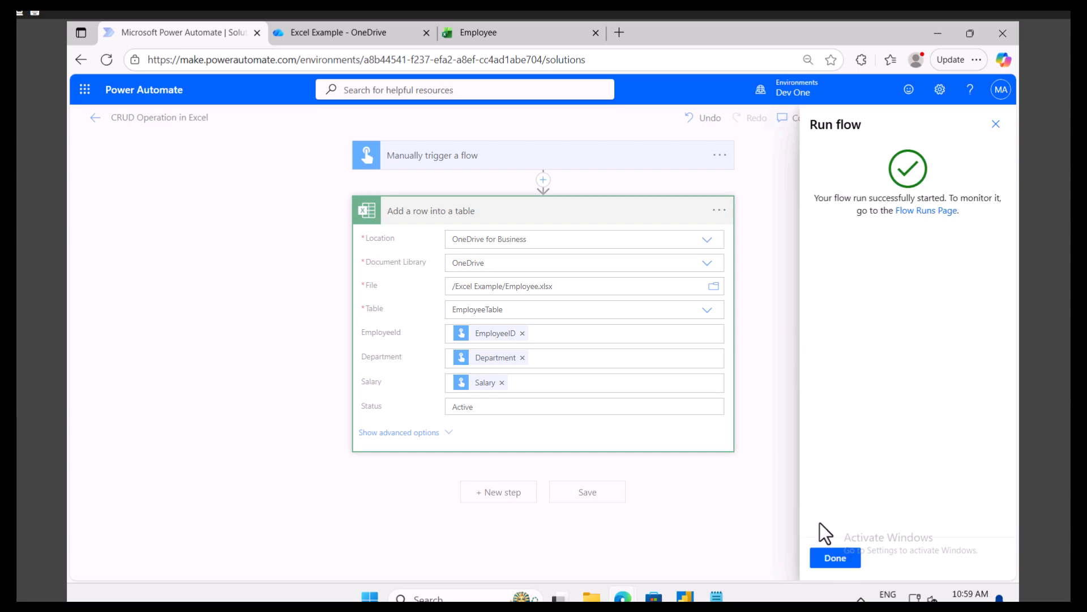
pyautogui.click(835, 559)
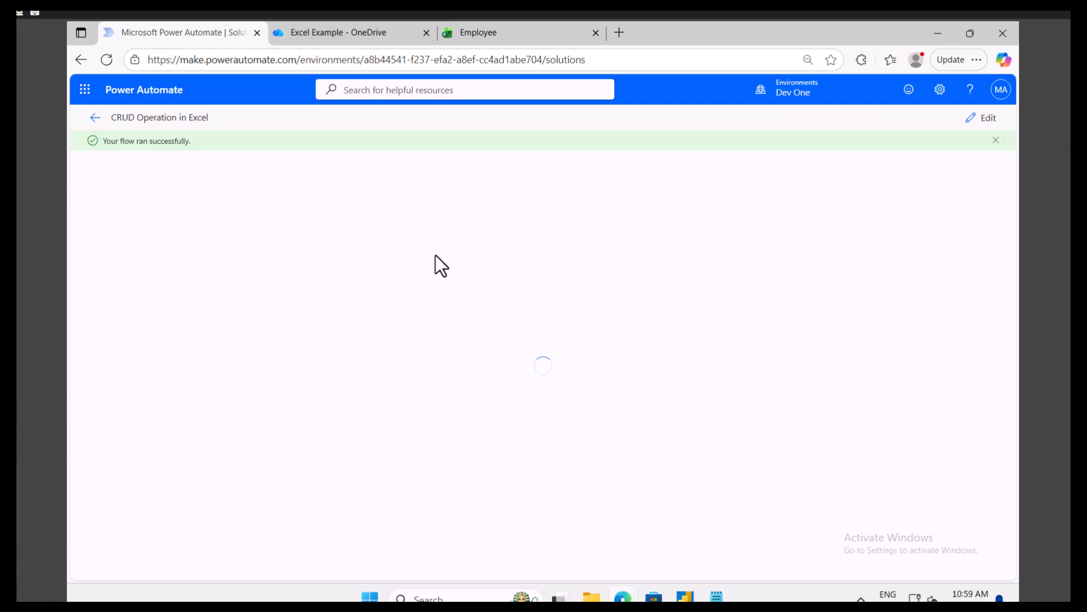
# - Expand the Add a row into a table run details and check the newly added row in the Employee workbook
pyautogui.click(438, 247)
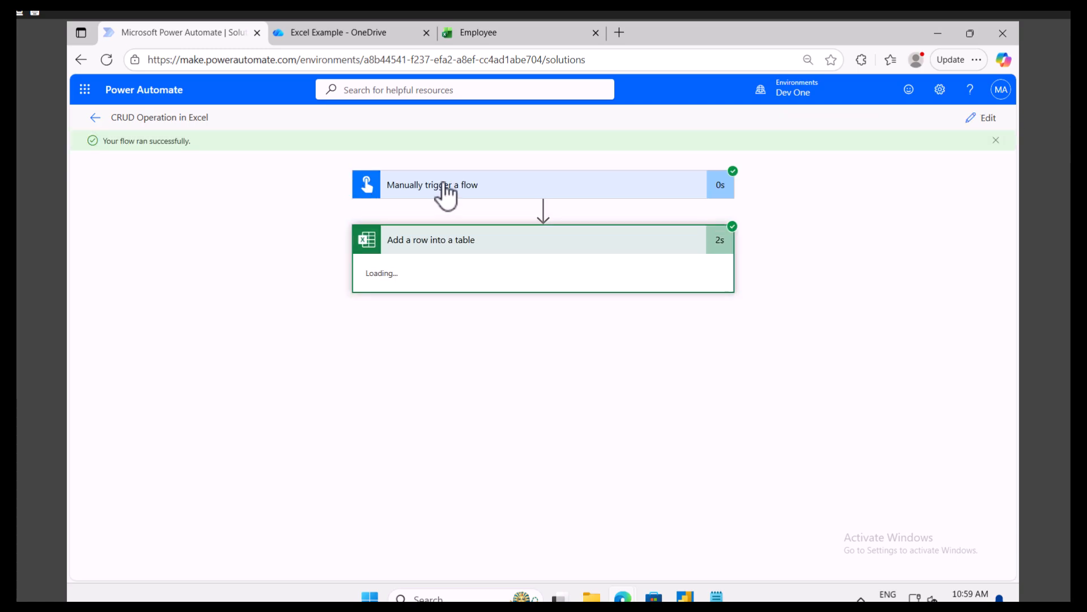
pyautogui.click(479, 34)
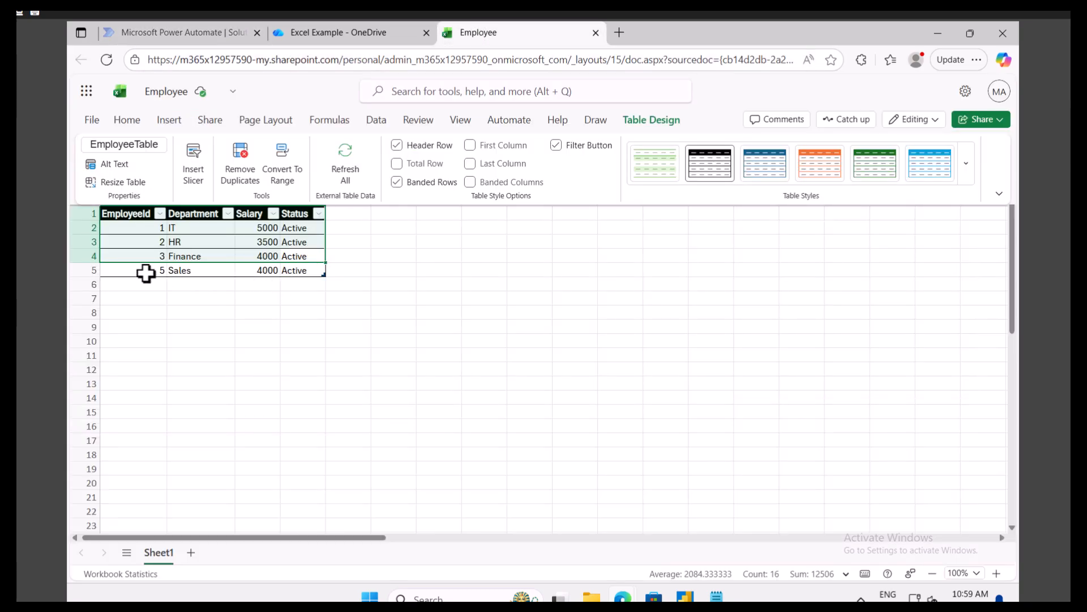
pyautogui.click(142, 272)
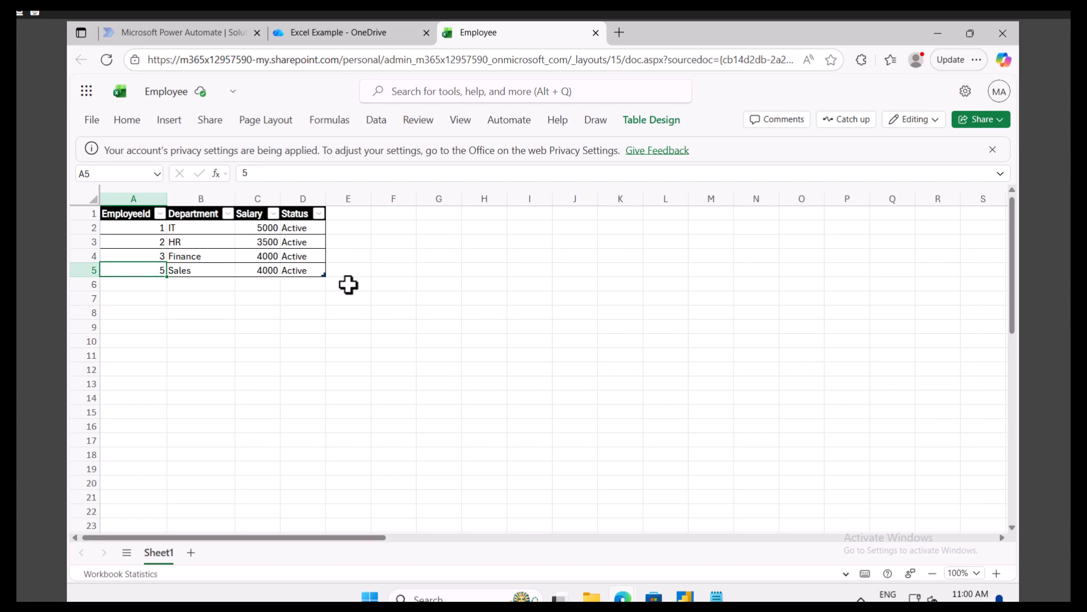
# - In the Notepad CRUD note, extend Create to Create/Add, list Read and Update below it, and minimize Notepad
pyautogui.click(179, 32)
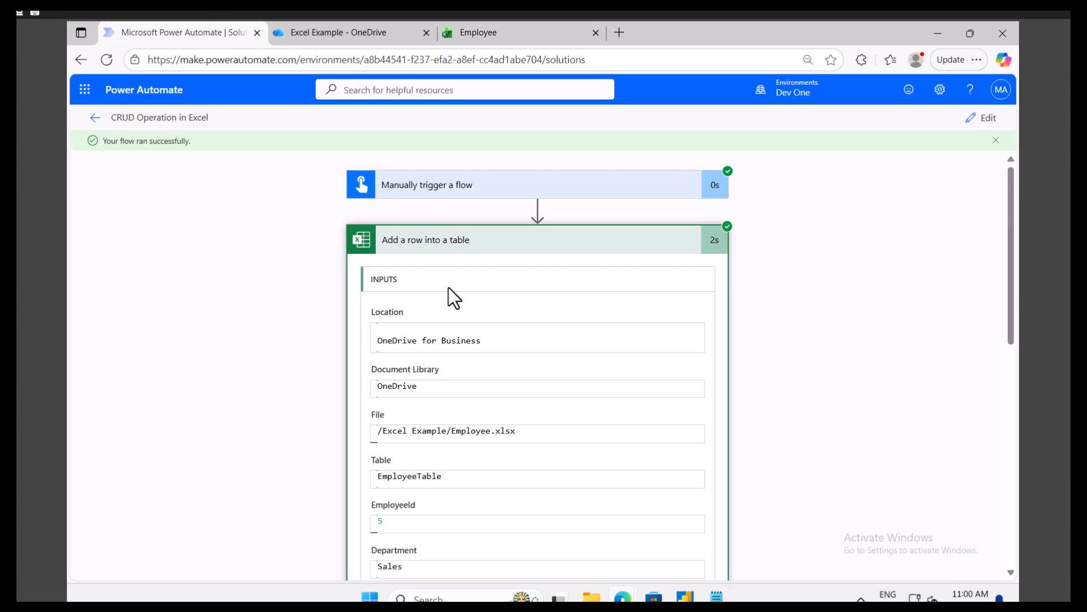
pyautogui.moveTo(717, 593)
pyautogui.click(699, 534)
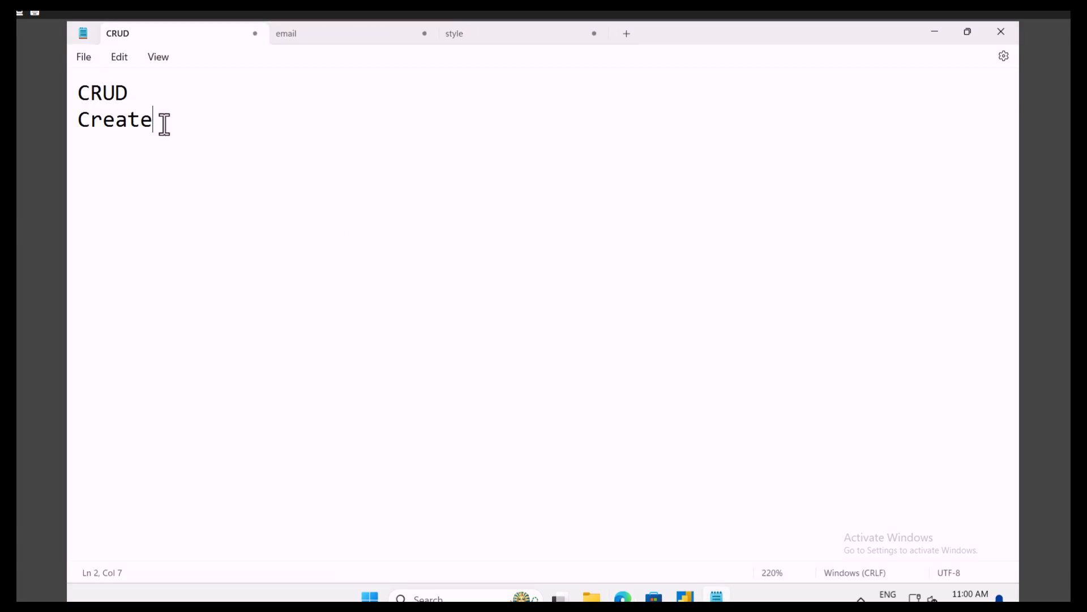
pyautogui.write('/Add')
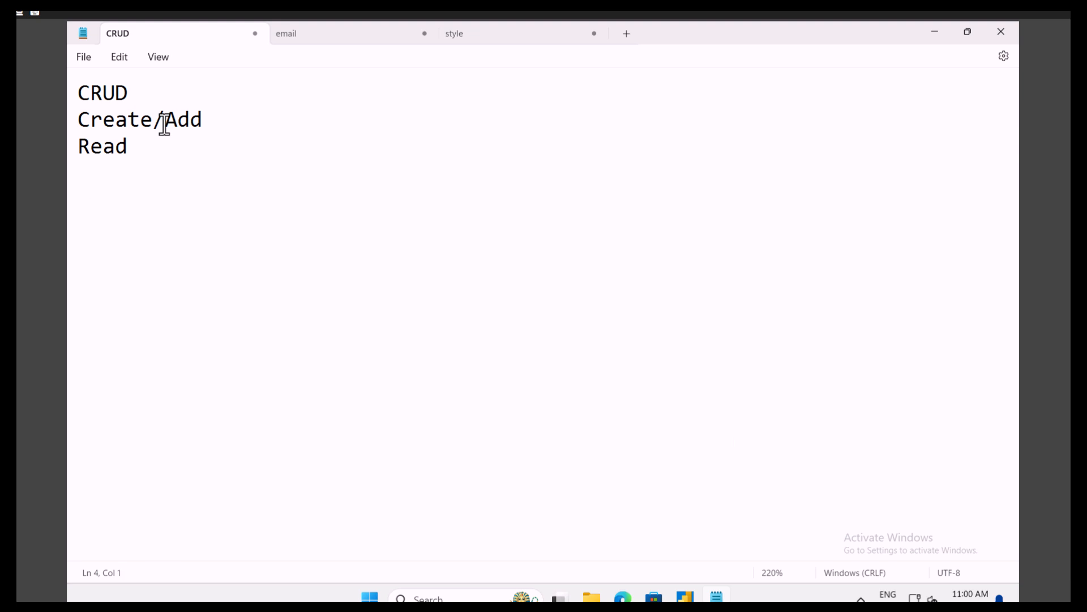
pyautogui.write('Update')
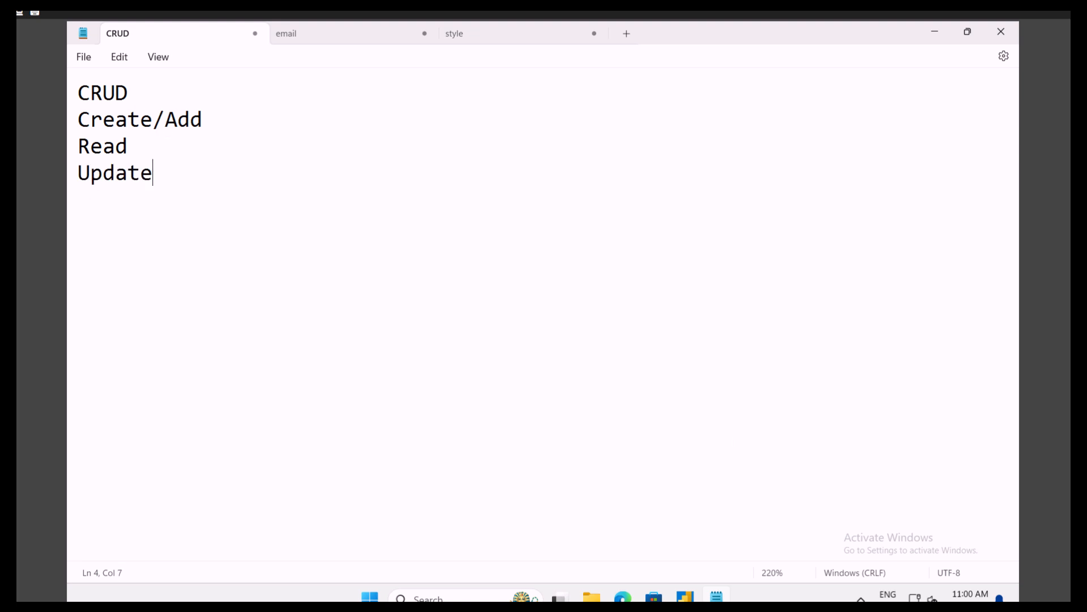
pyautogui.moveTo(162, 179); pyautogui.dragTo(103, 177)
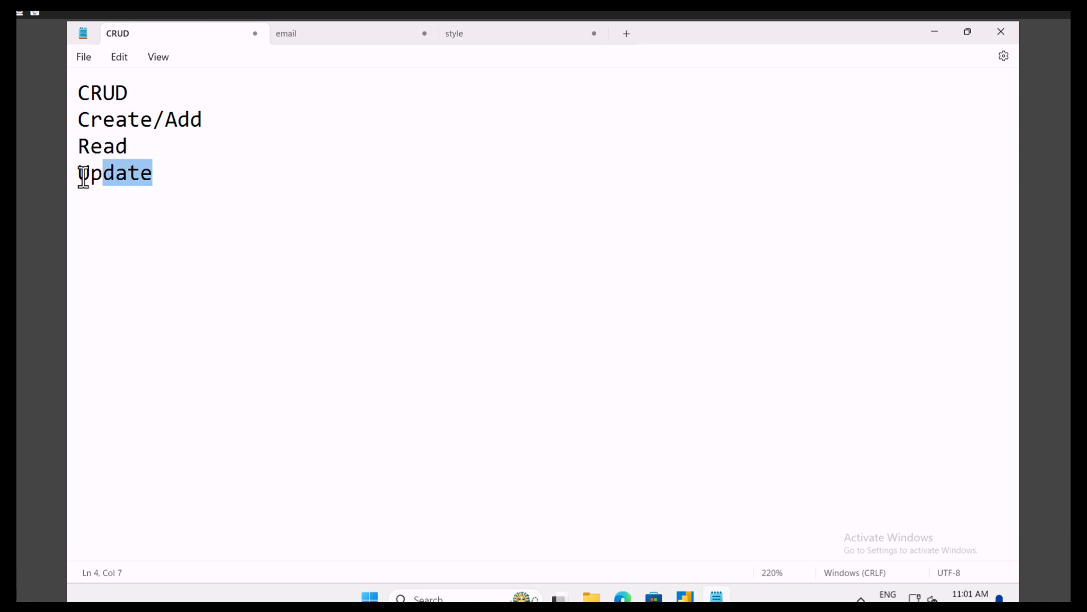
pyautogui.click(935, 31)
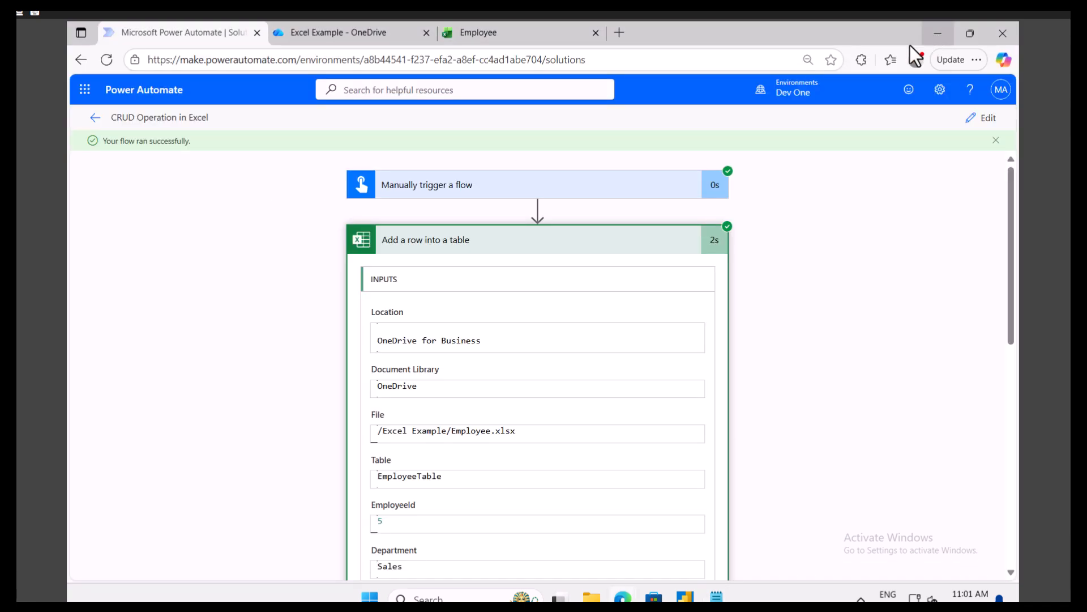
# - In the Employee workbook, note the target salary 4500 in cell F4 beside the Finance employee's row
pyautogui.click(474, 30)
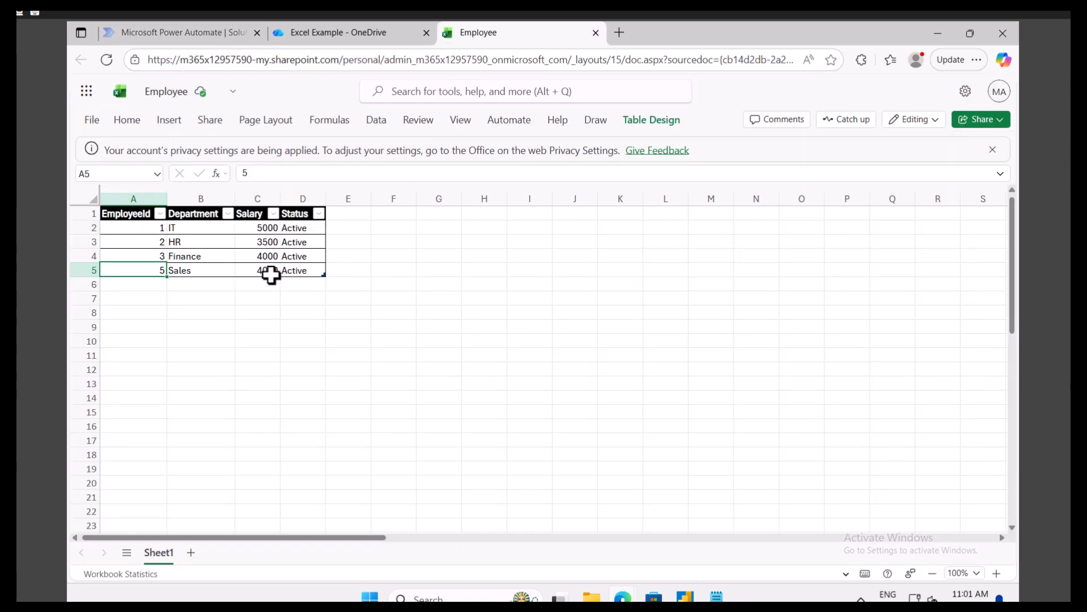
pyautogui.click(261, 257)
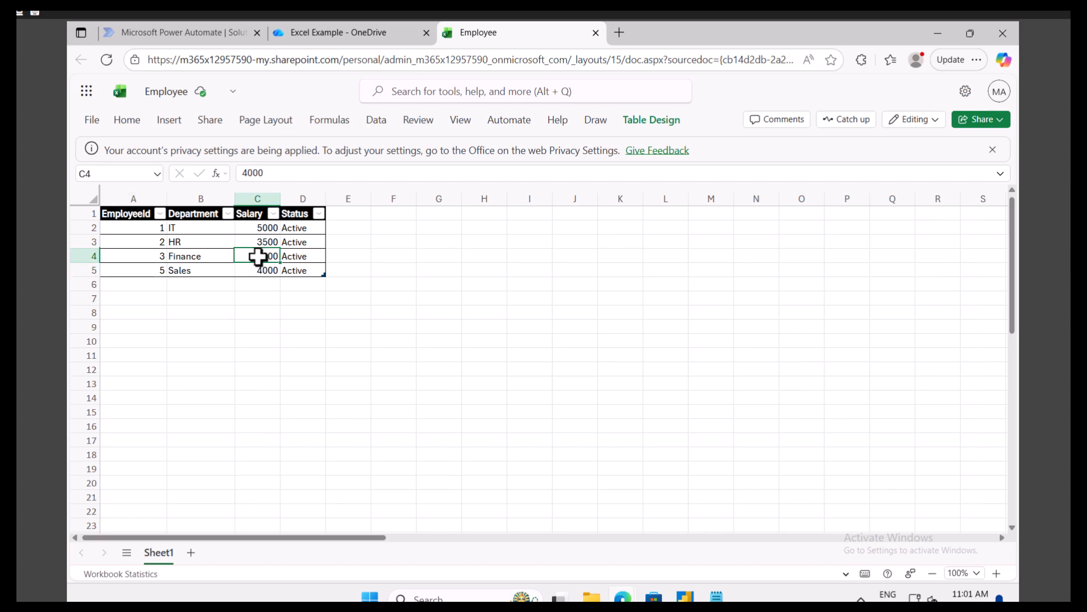
pyautogui.click(149, 258)
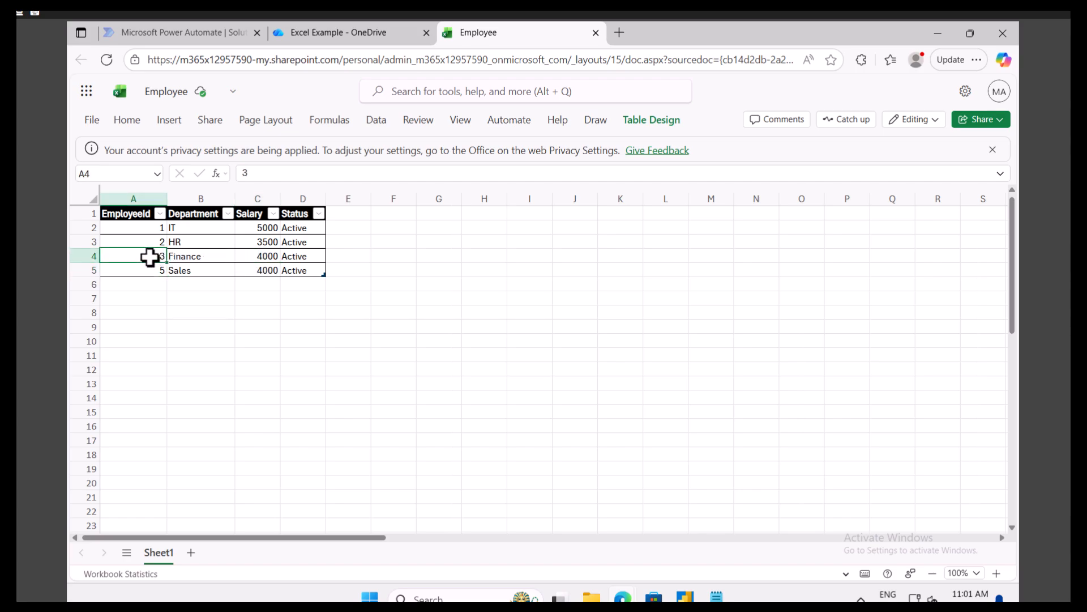
pyautogui.click(262, 258)
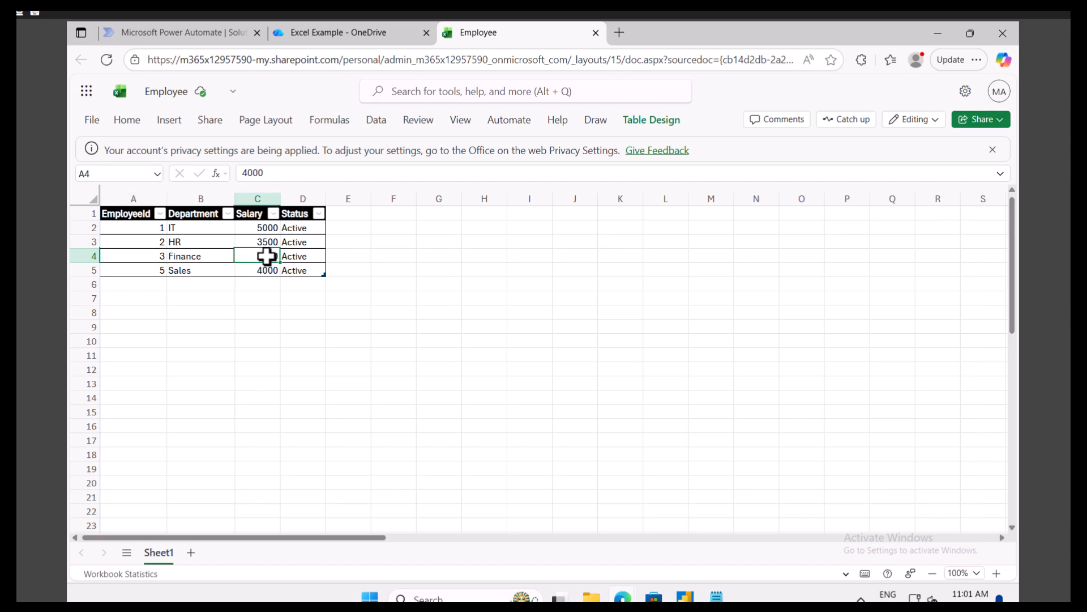
pyautogui.click(405, 255)
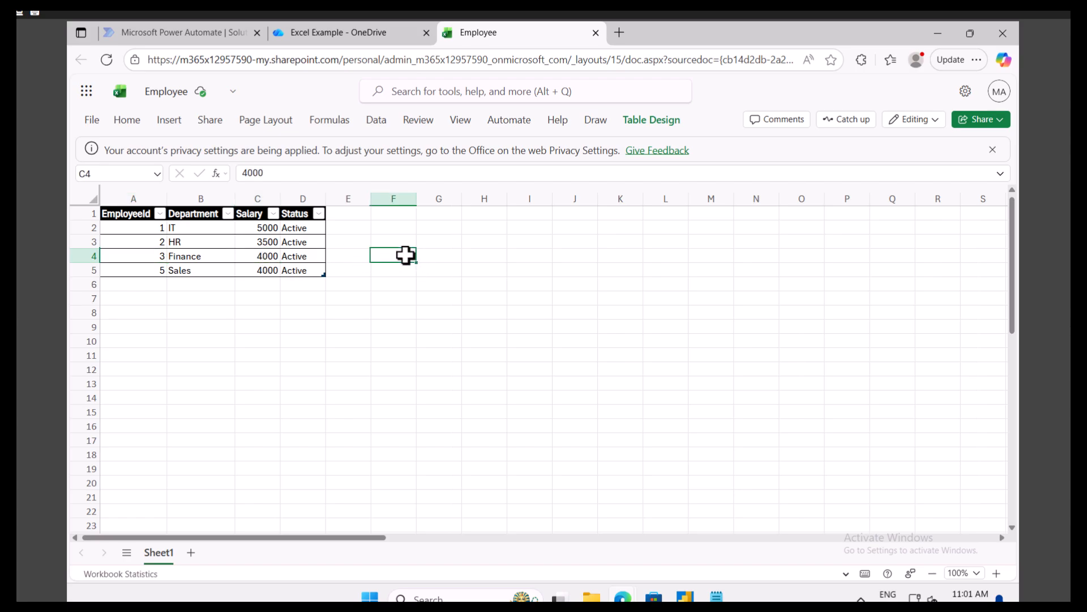
pyautogui.write('45')
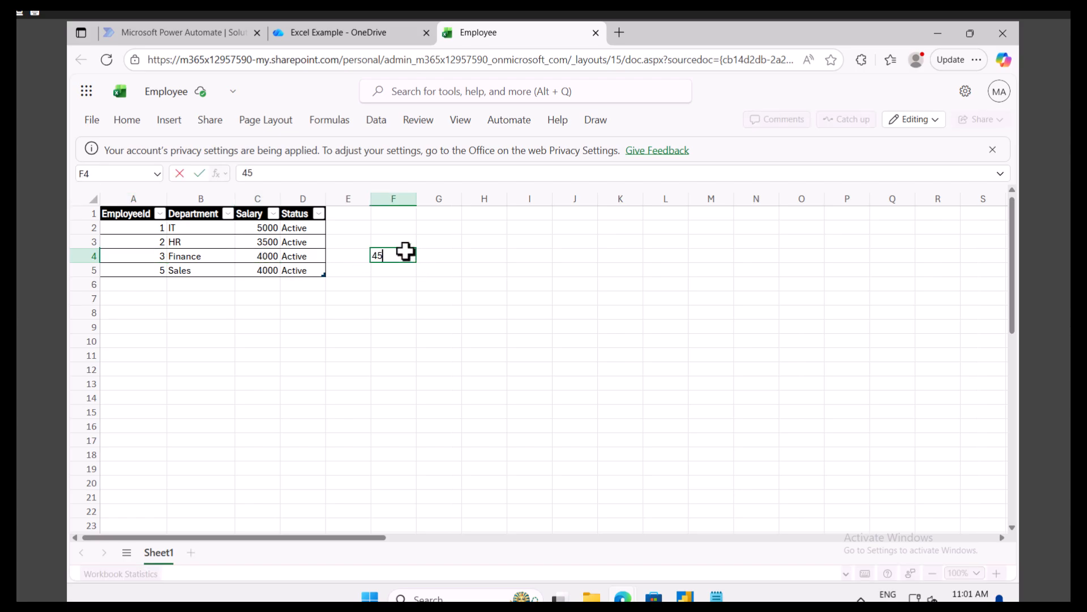
pyautogui.write('00')
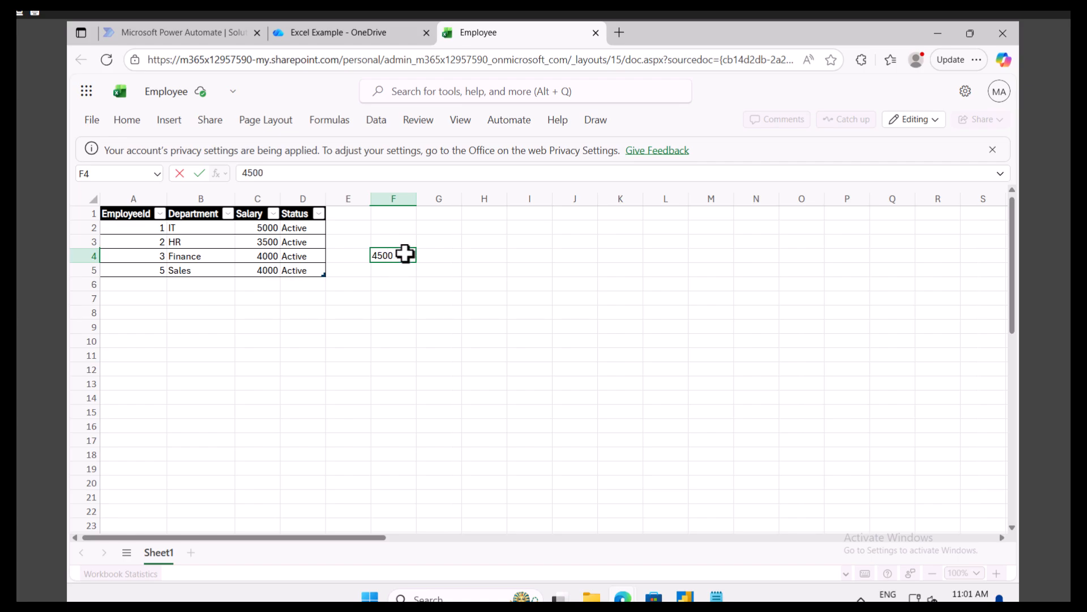
pyautogui.click(397, 282)
pyautogui.click(401, 256)
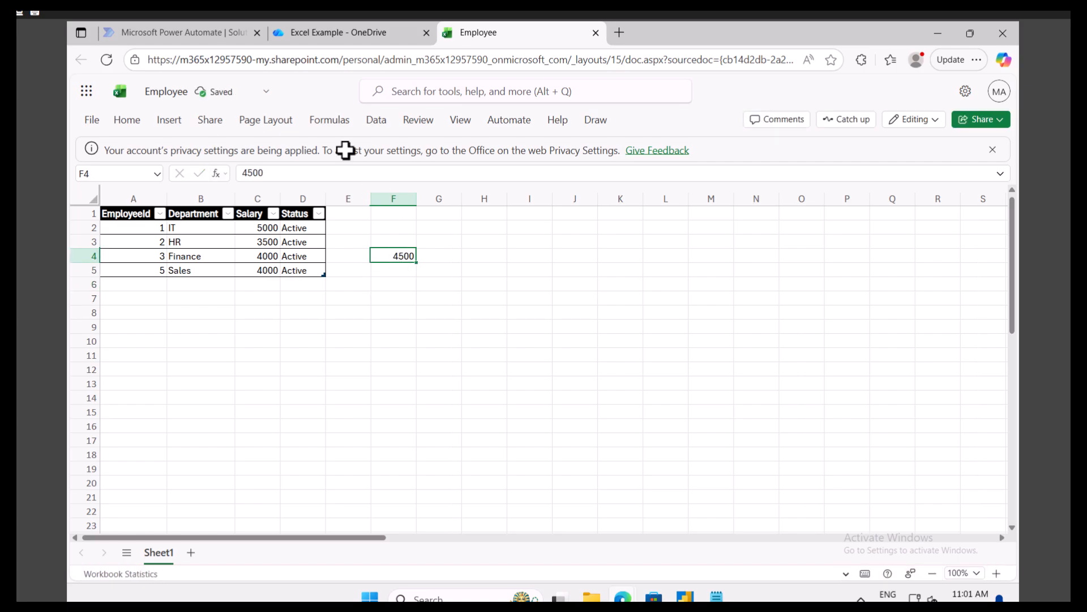
# - Return to the flow, reopen it for editing and delete the Add a row into a table action
pyautogui.click(200, 32)
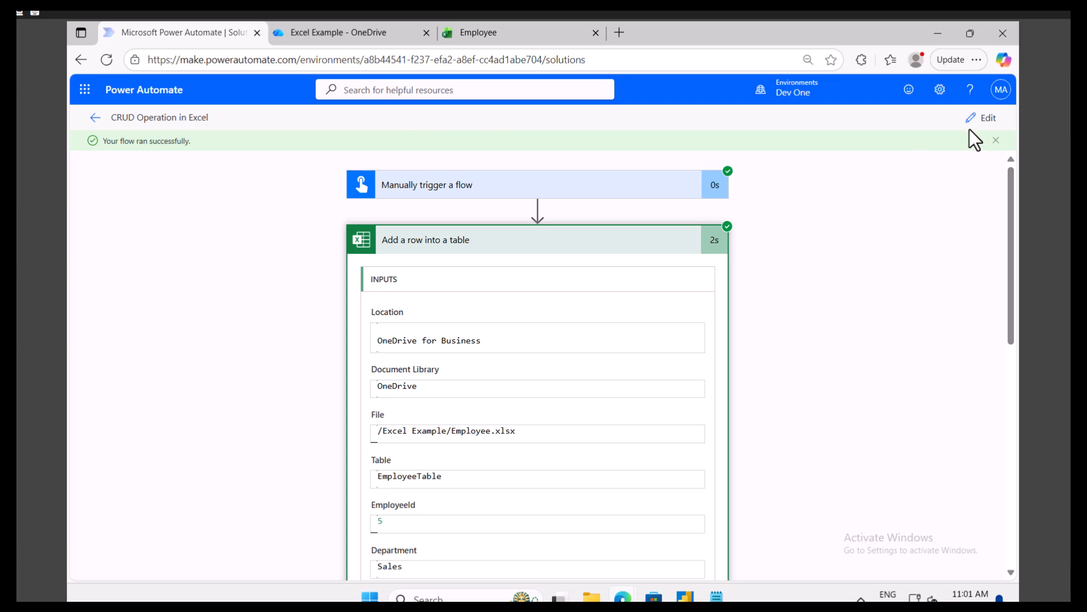
pyautogui.click(984, 129)
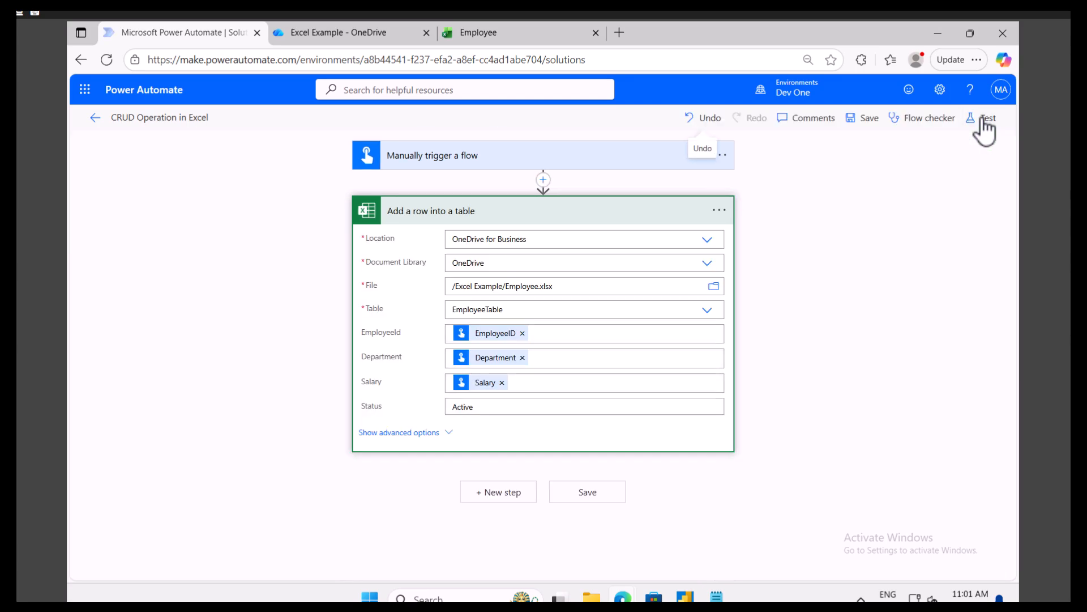
pyautogui.click(561, 153)
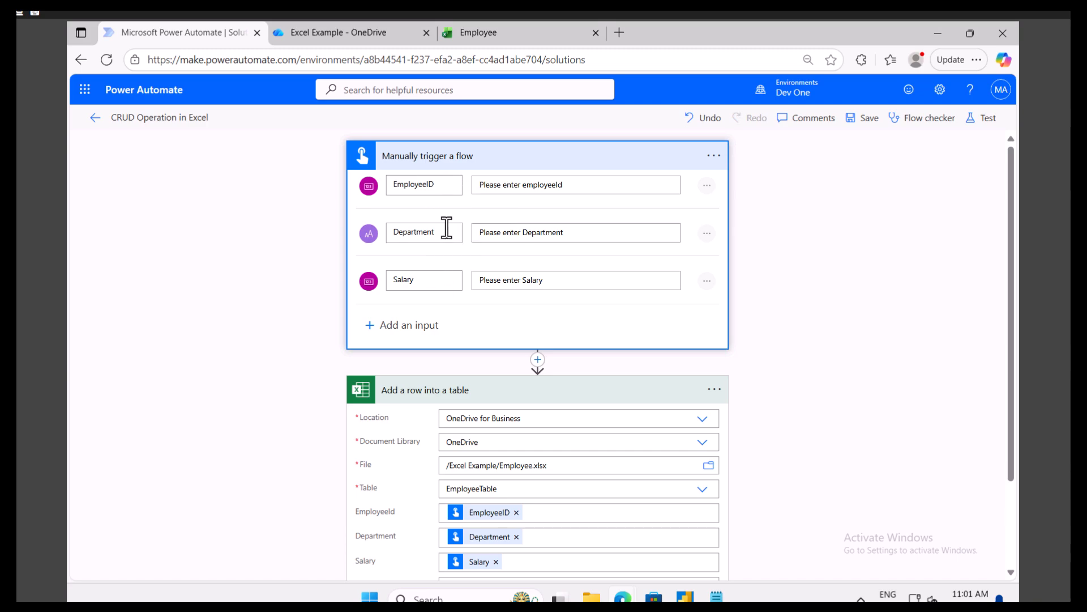
pyautogui.scroll(-2, 496, 285)
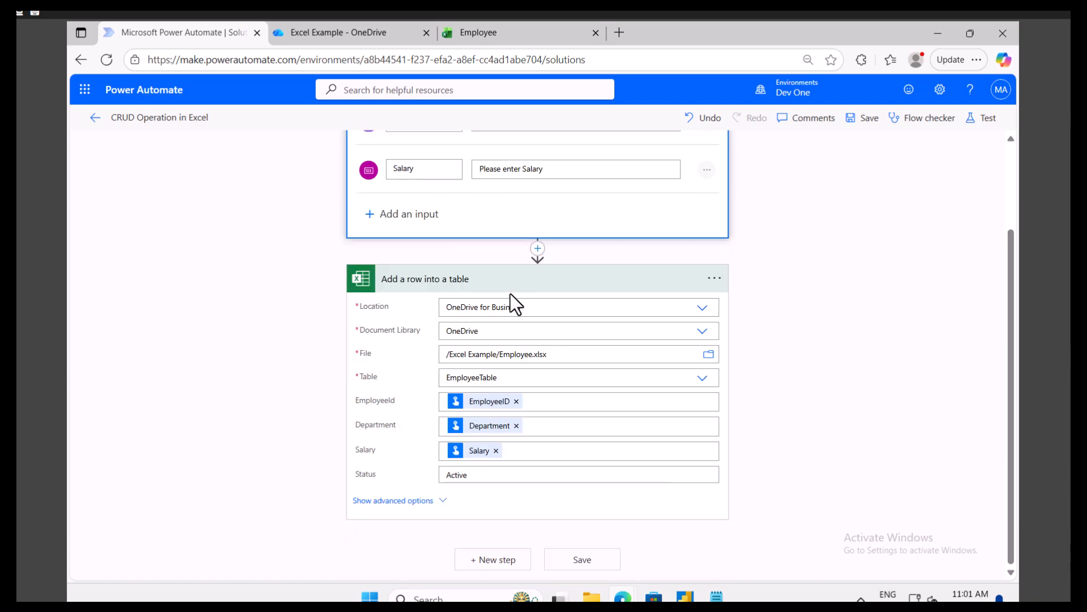
pyautogui.click(723, 284)
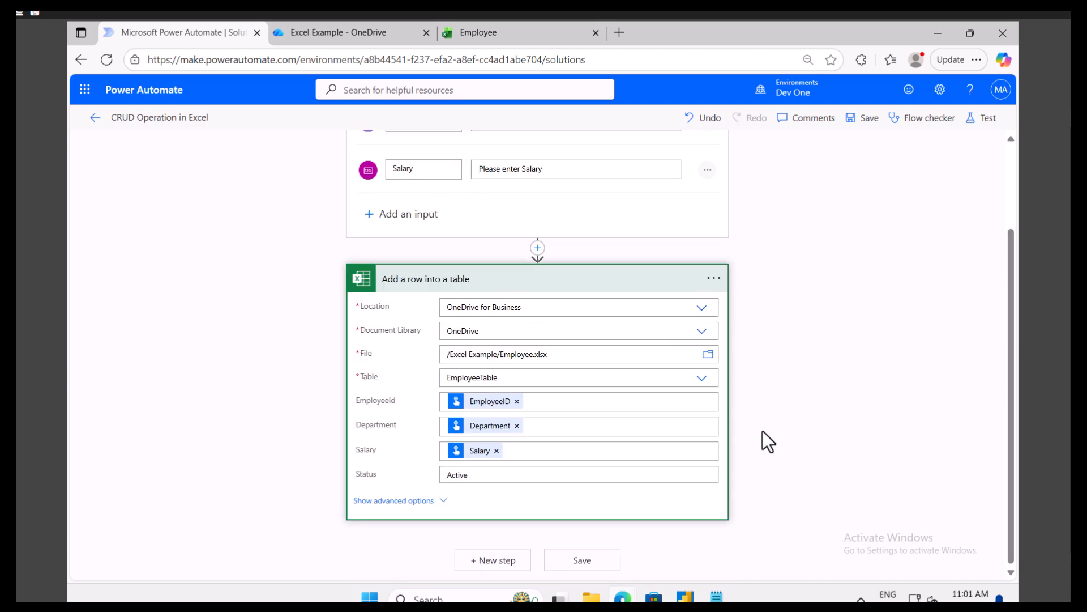
pyautogui.click(714, 278)
pyautogui.click(768, 461)
pyautogui.click(555, 374)
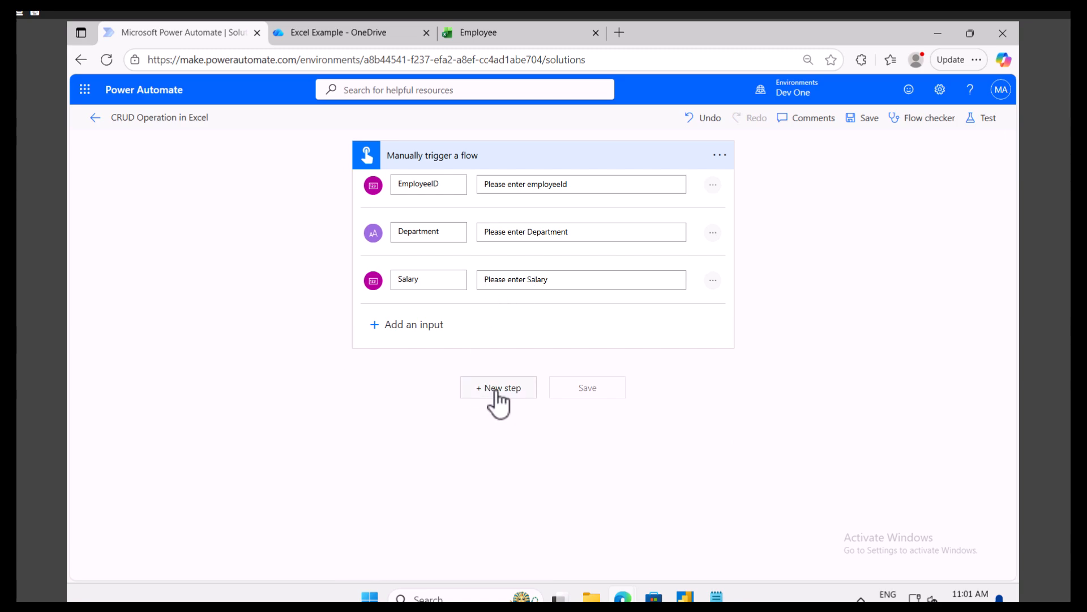
# - Add the Excel Online (Business) action Update a row after the manual trigger
pyautogui.click(497, 390)
pyautogui.write('excel')
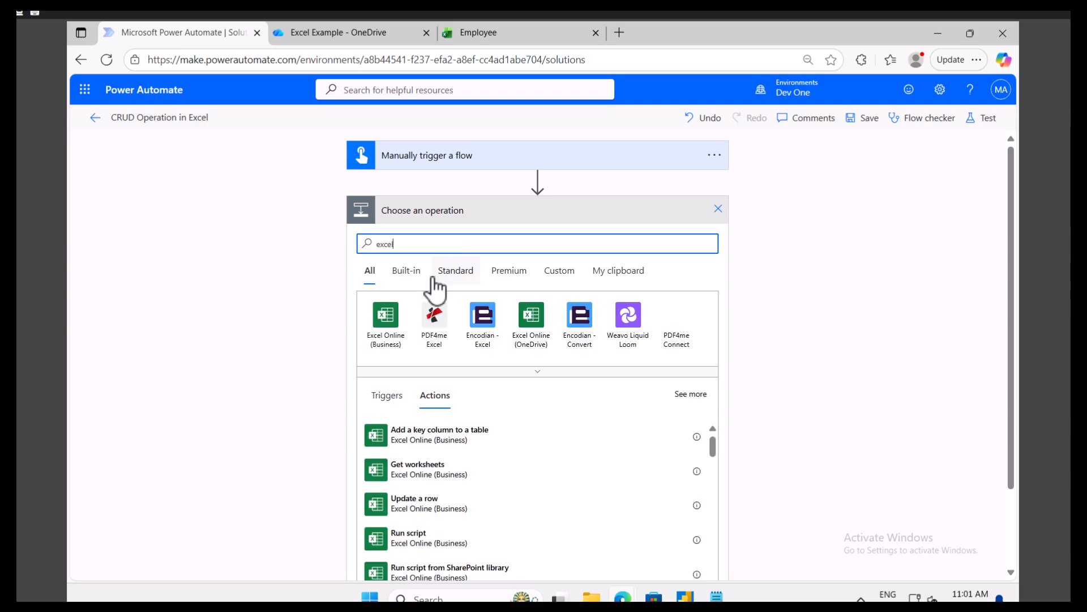
pyautogui.click(394, 340)
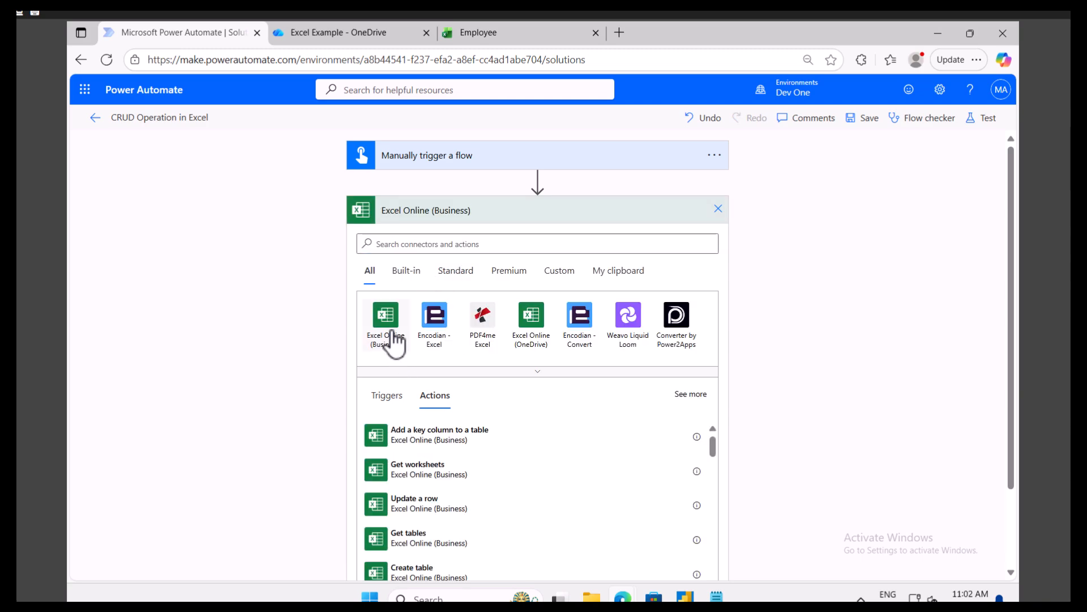
pyautogui.write('update')
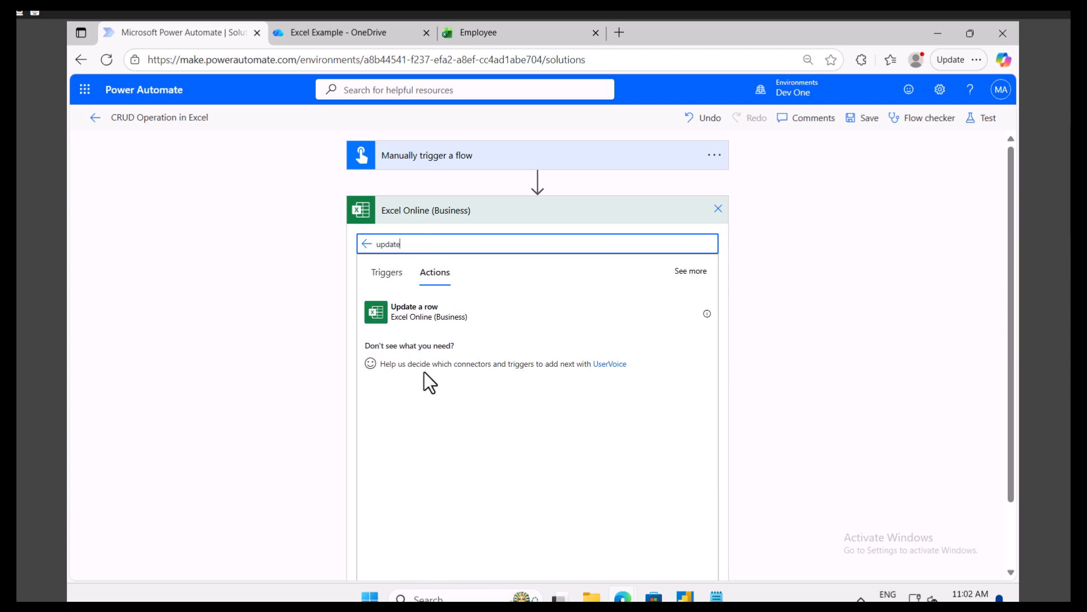
pyautogui.click(407, 314)
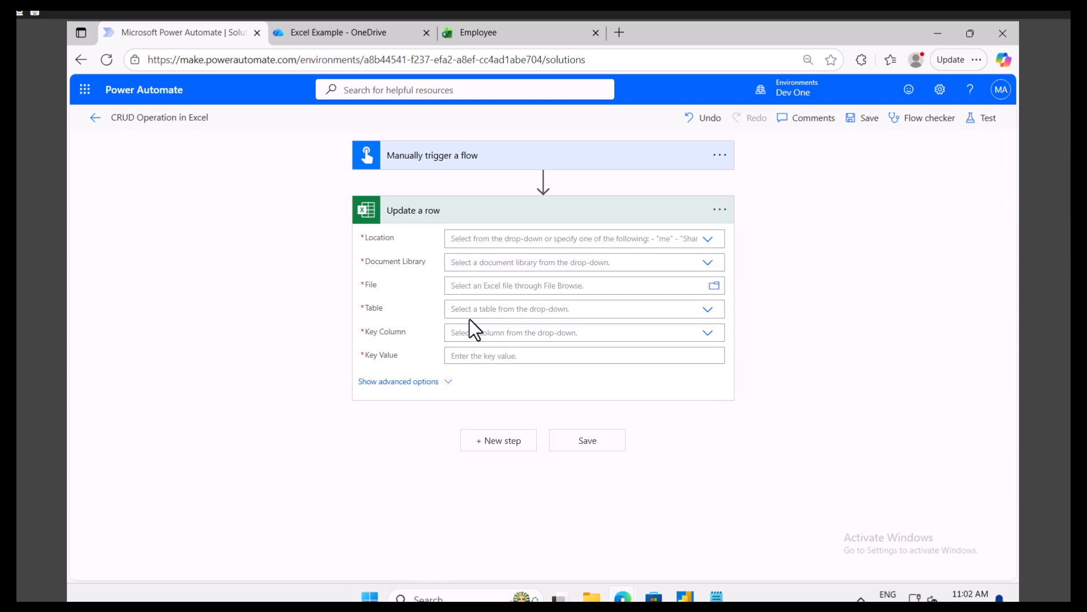
# - Point Update a row to OneDrive for Business, library OneDrive and the file /Excel Example/Employee.xlsx
pyautogui.click(708, 240)
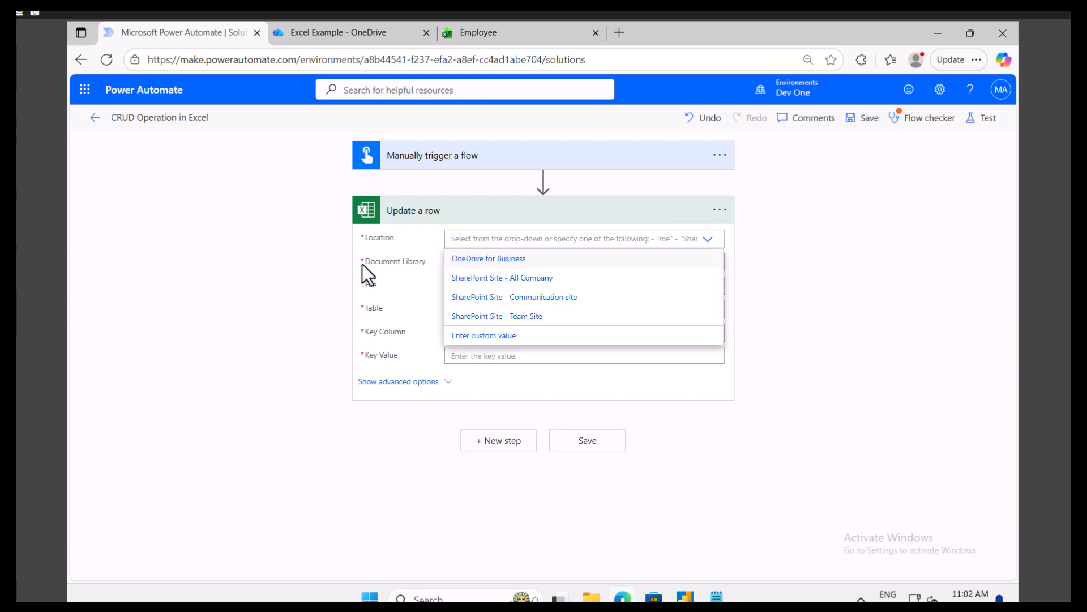
pyautogui.click(499, 258)
pyautogui.click(708, 264)
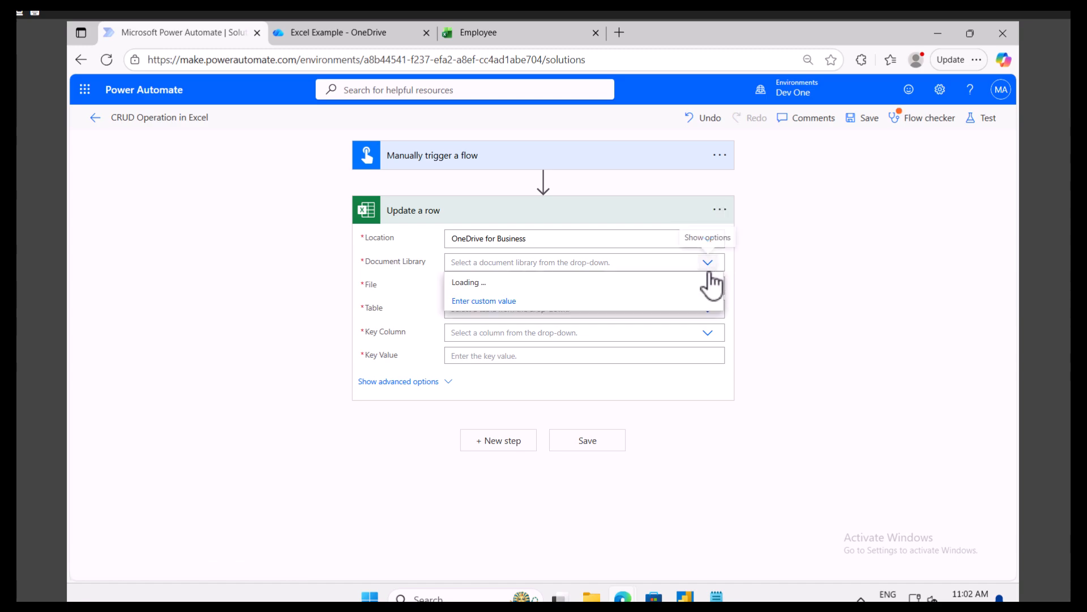
pyautogui.click(510, 282)
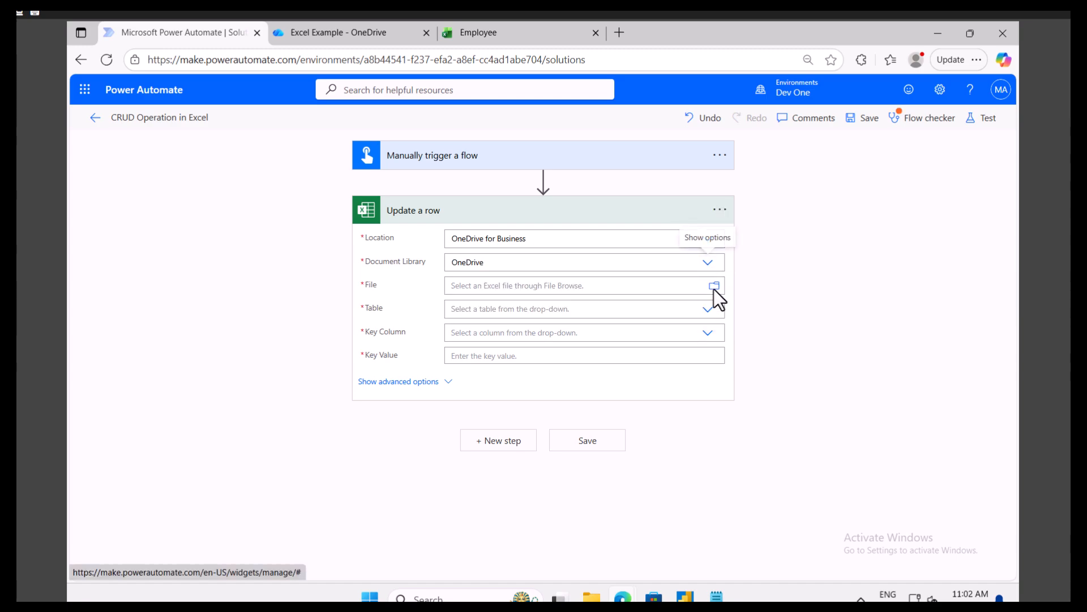
pyautogui.click(715, 286)
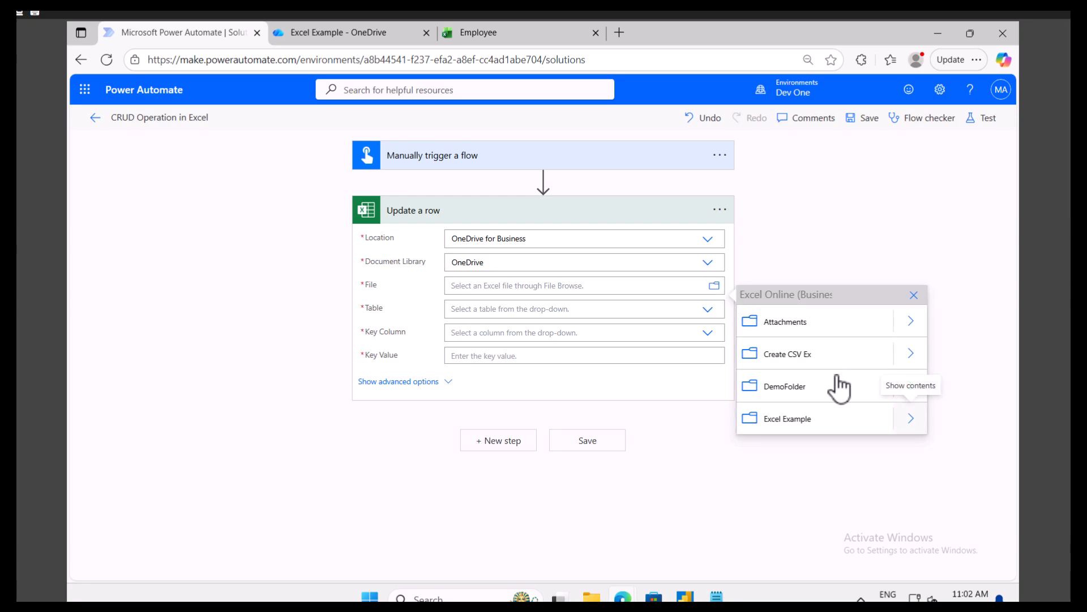
pyautogui.click(911, 419)
pyautogui.click(789, 322)
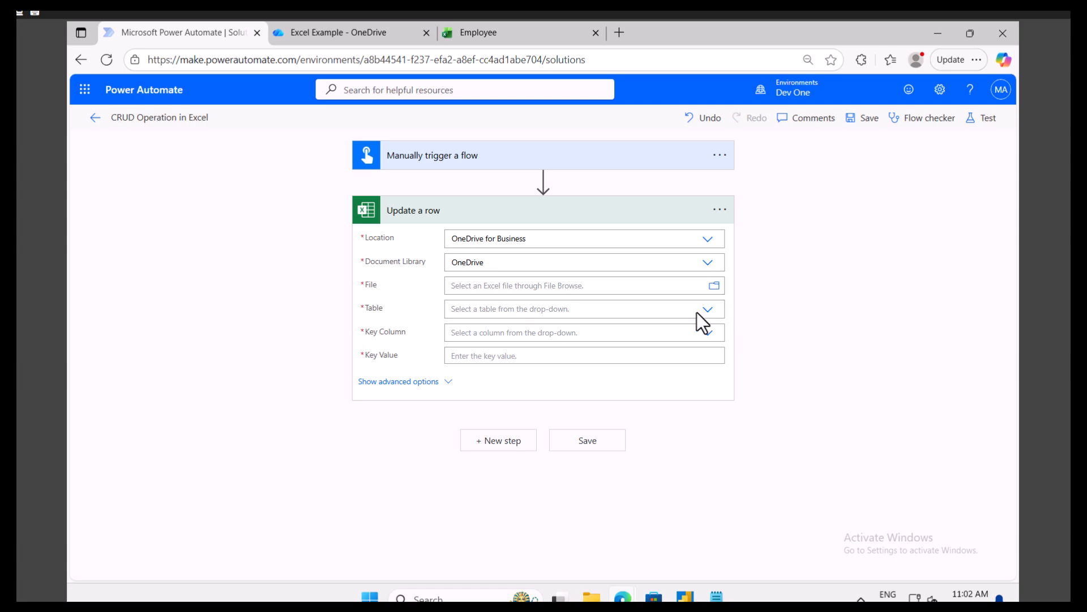
# - Set the Update a row table to EmployeeTable and its key column to EmployeeId
pyautogui.click(705, 327)
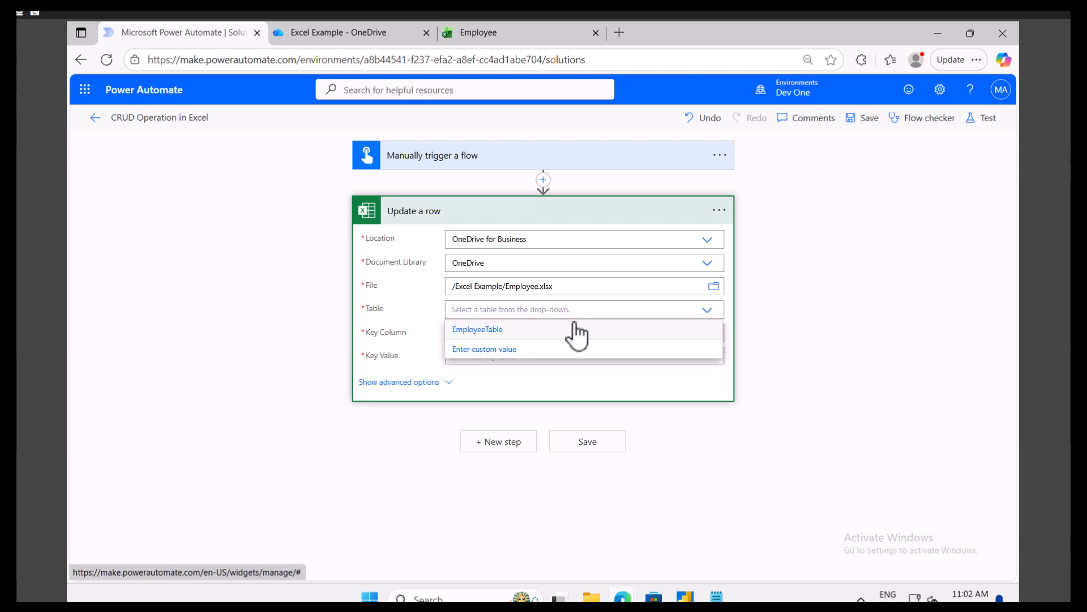
pyautogui.click(577, 330)
pyautogui.click(538, 332)
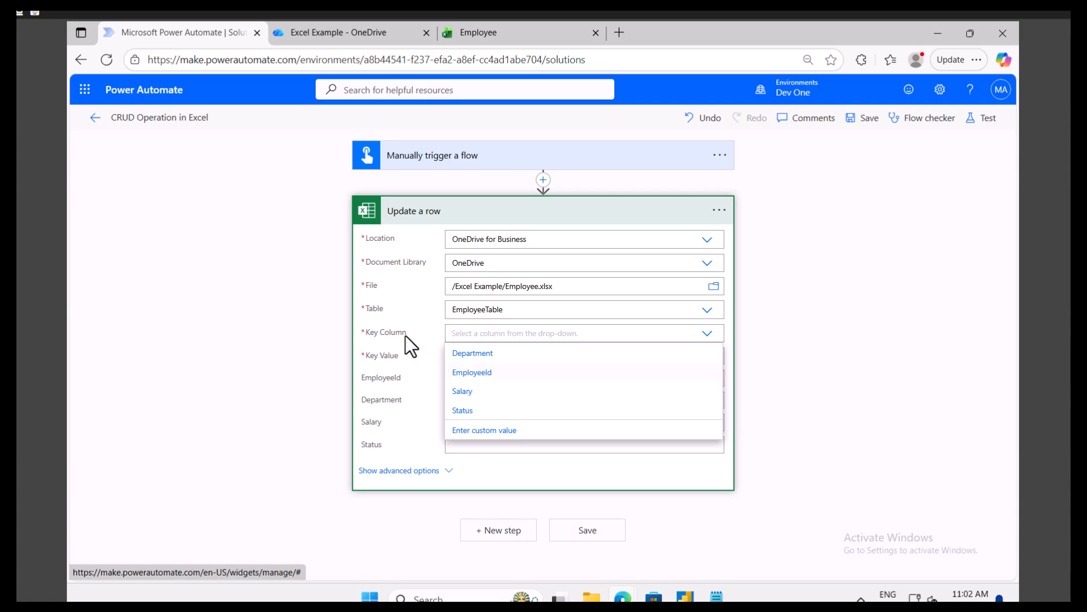
pyautogui.click(489, 373)
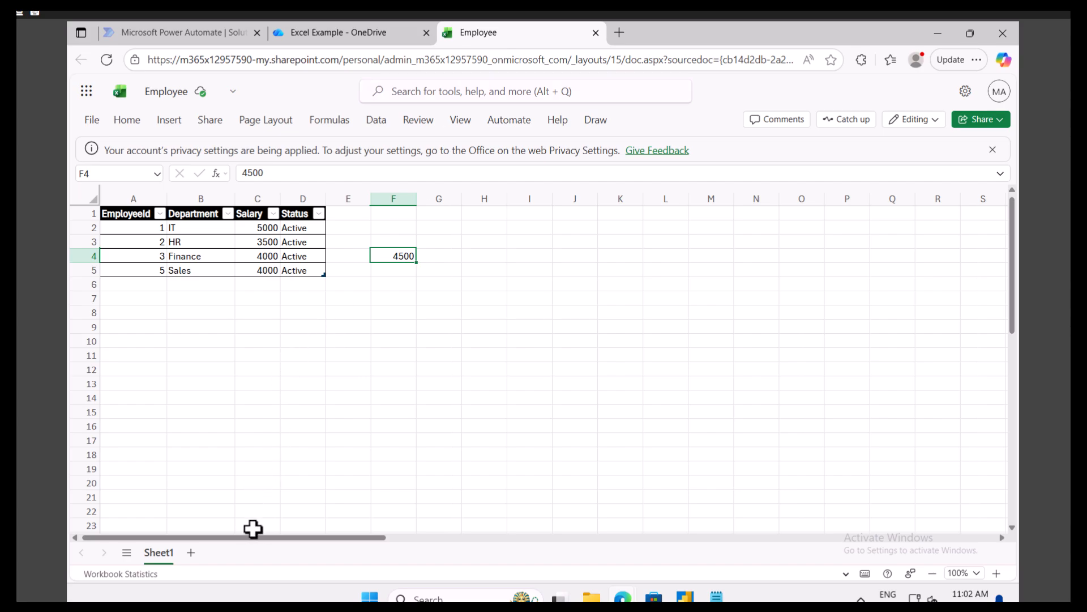
# - Check the EmployeeId column in the Employee workbook, return to the flow and open the Key Value of Update a row
pyautogui.click(136, 240)
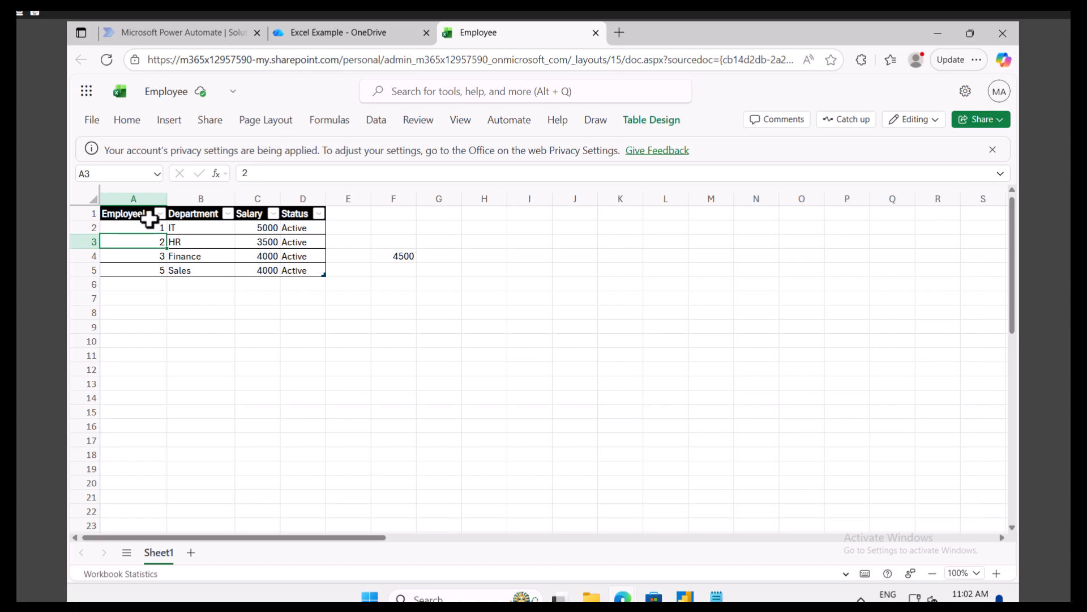
pyautogui.click(210, 32)
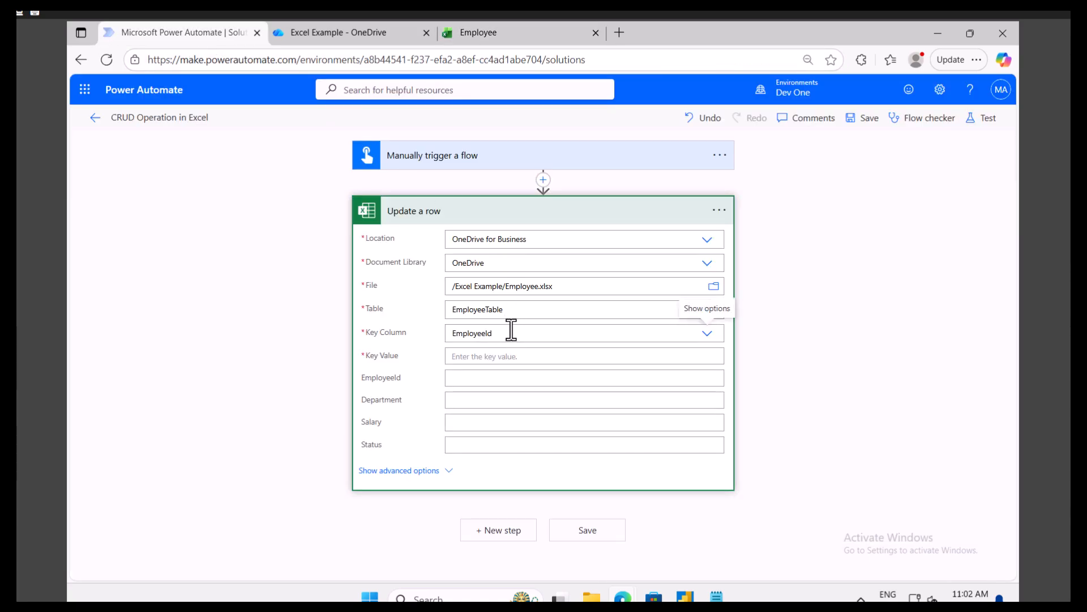
pyautogui.click(494, 357)
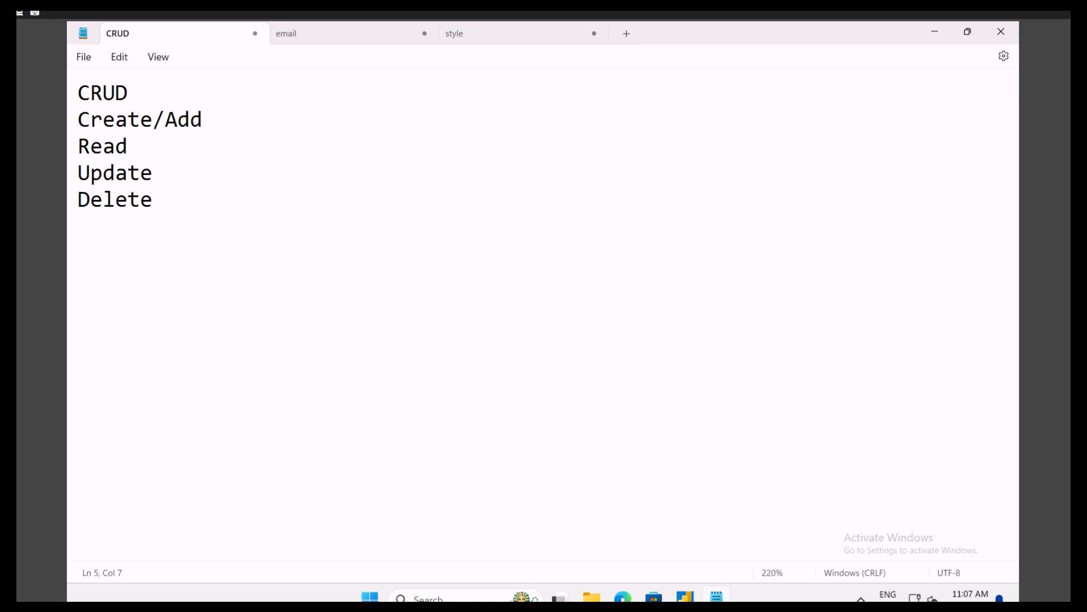
# - Switch to the Power Automate flow and add List rows present in a table with location OneDrive for Business and library OneDrive
pyautogui.hotkey('alt', 'Tab')
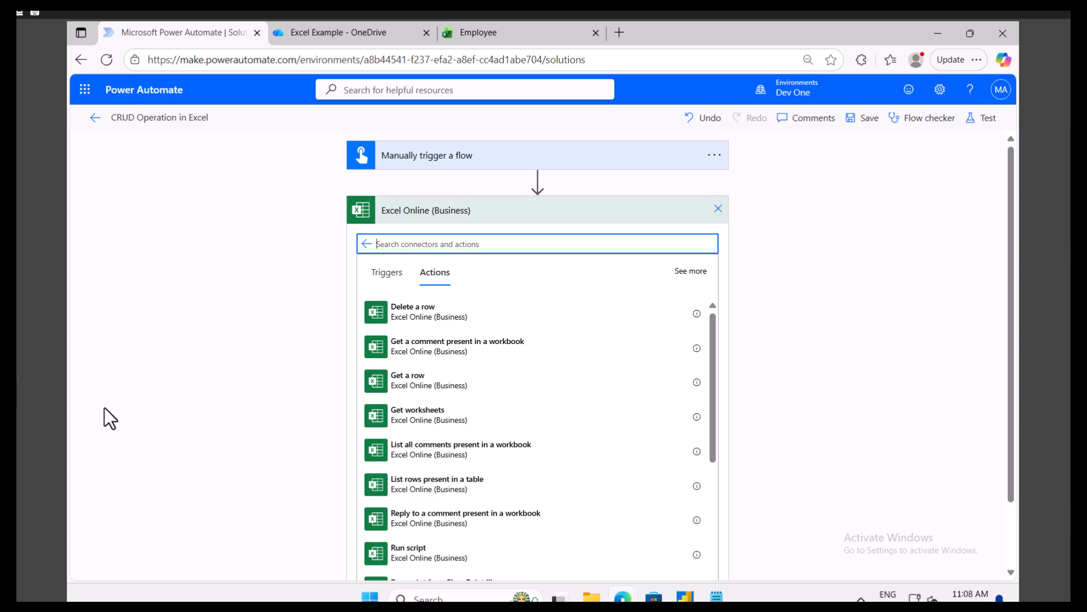
pyautogui.click(461, 485)
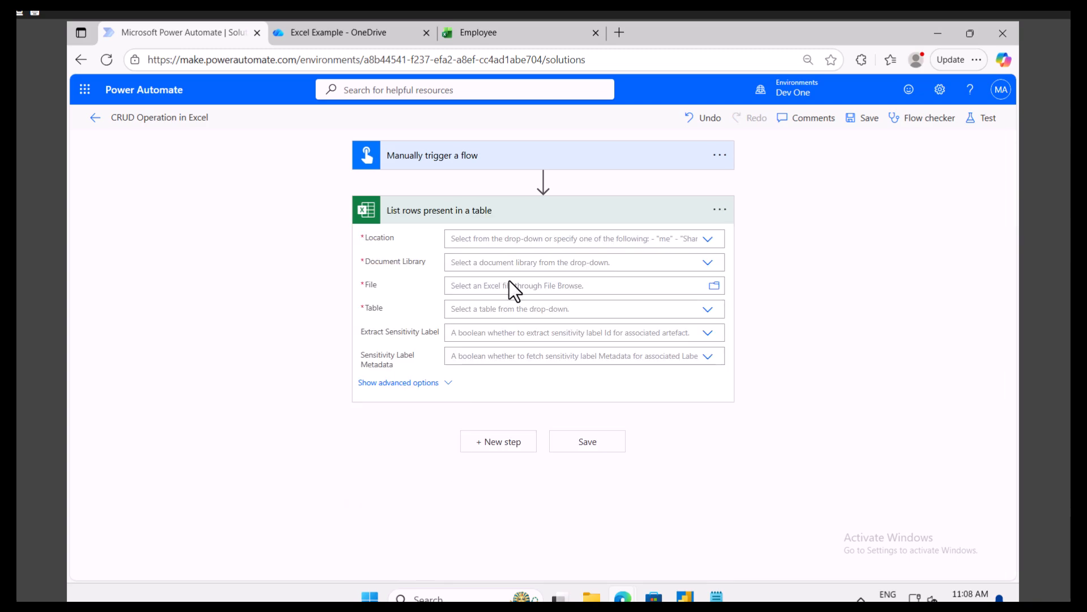
pyautogui.click(707, 239)
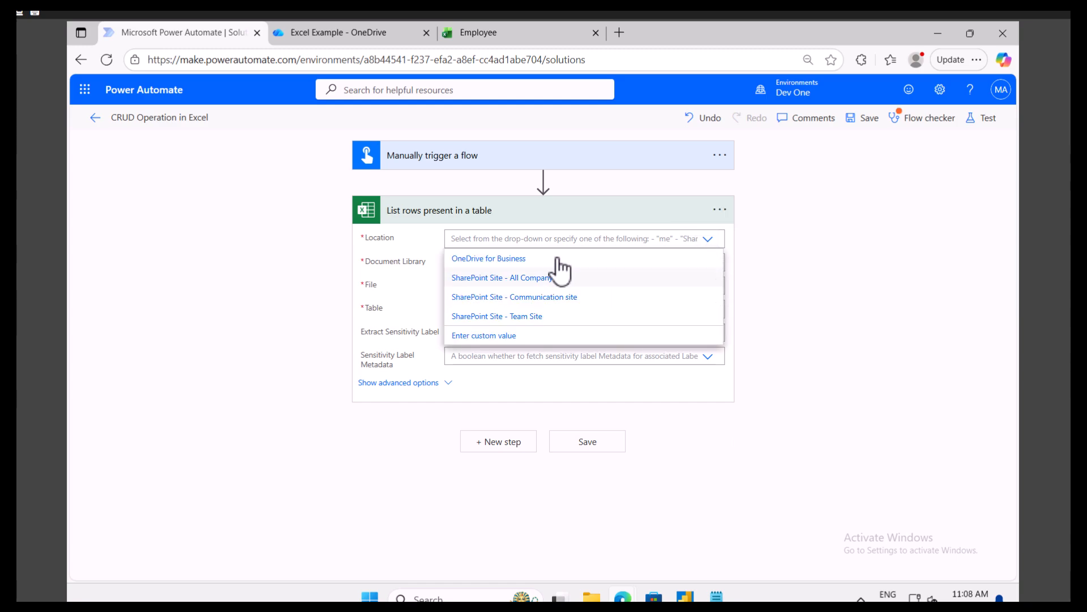
pyautogui.click(552, 260)
pyautogui.click(707, 263)
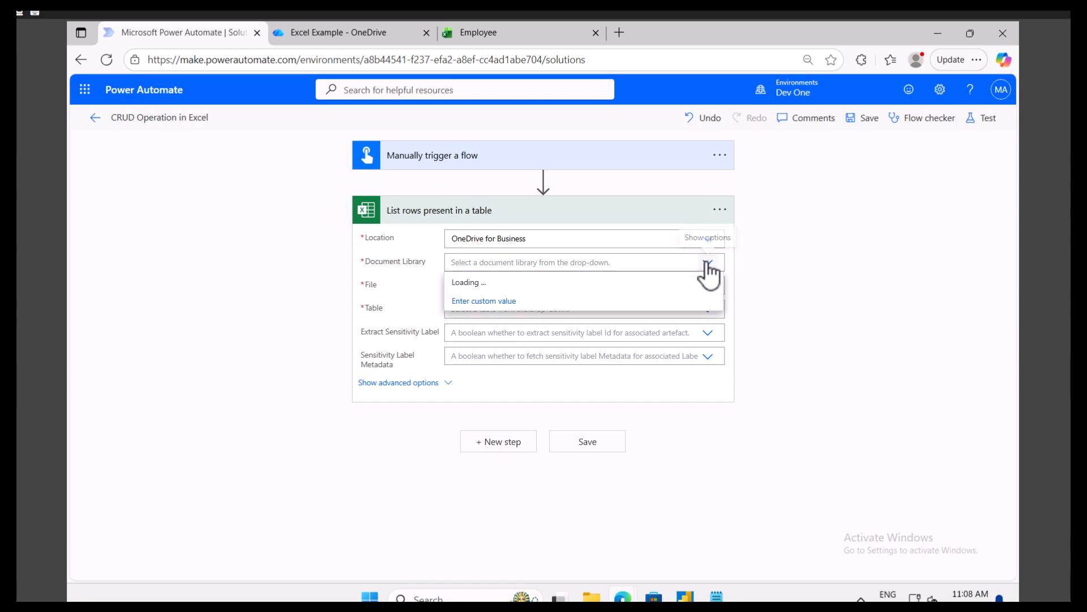
pyautogui.click(480, 283)
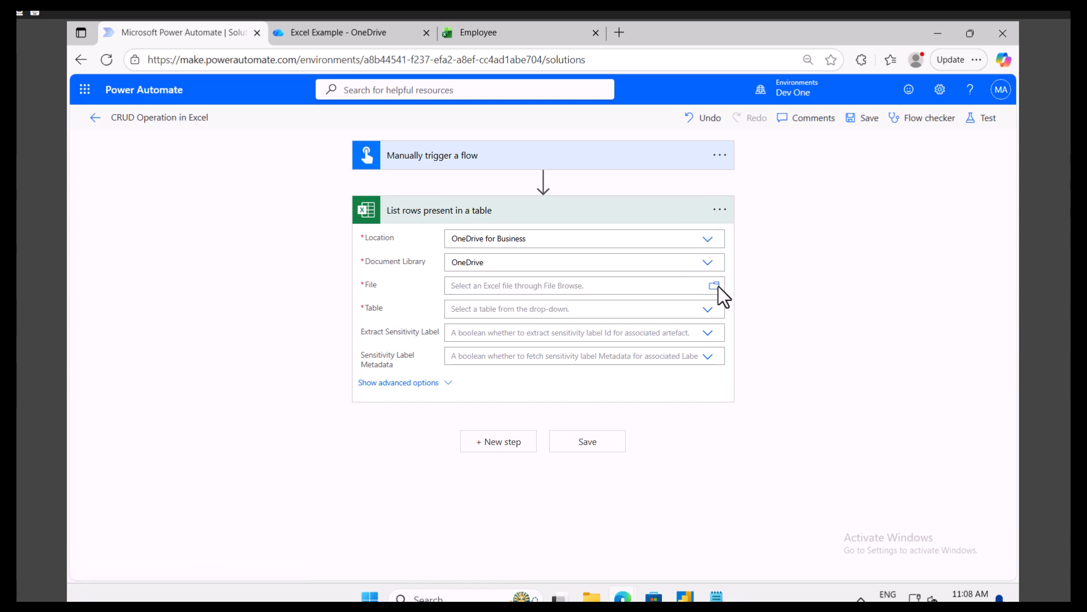
# - Set the List rows present in a table file to /Excel Example/Employee.xlsx and table to EmployeeTable, and show its advanced options
pyautogui.click(715, 286)
pyautogui.click(906, 423)
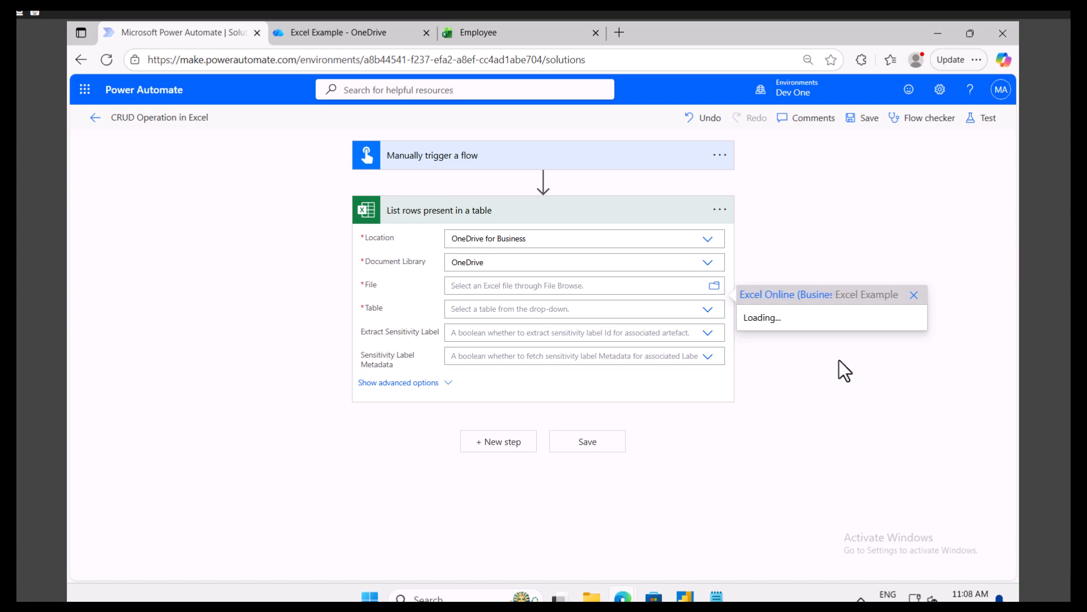
pyautogui.click(773, 325)
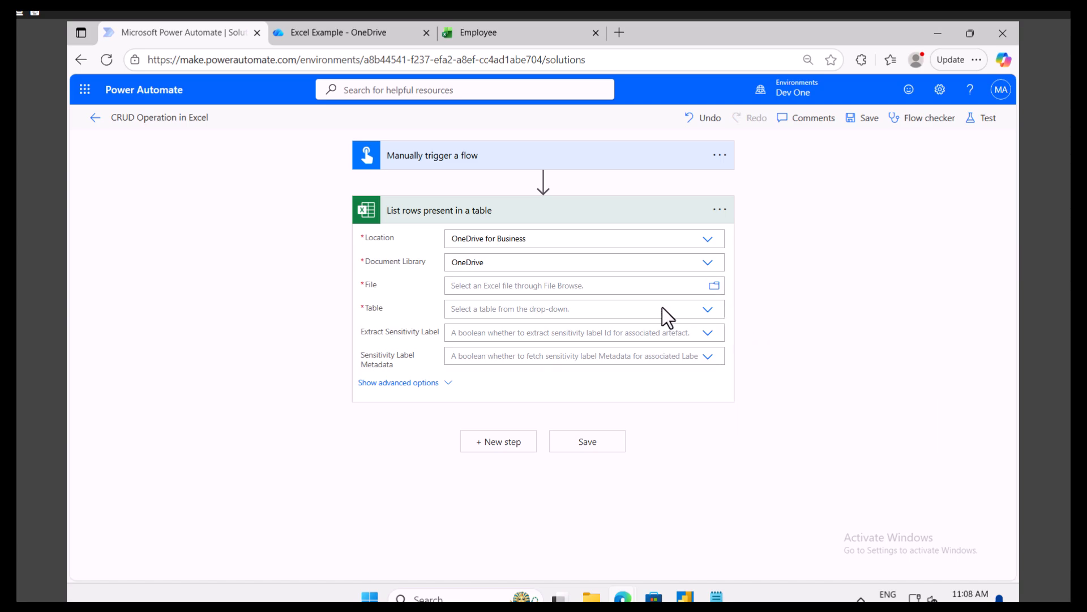
pyautogui.click(704, 324)
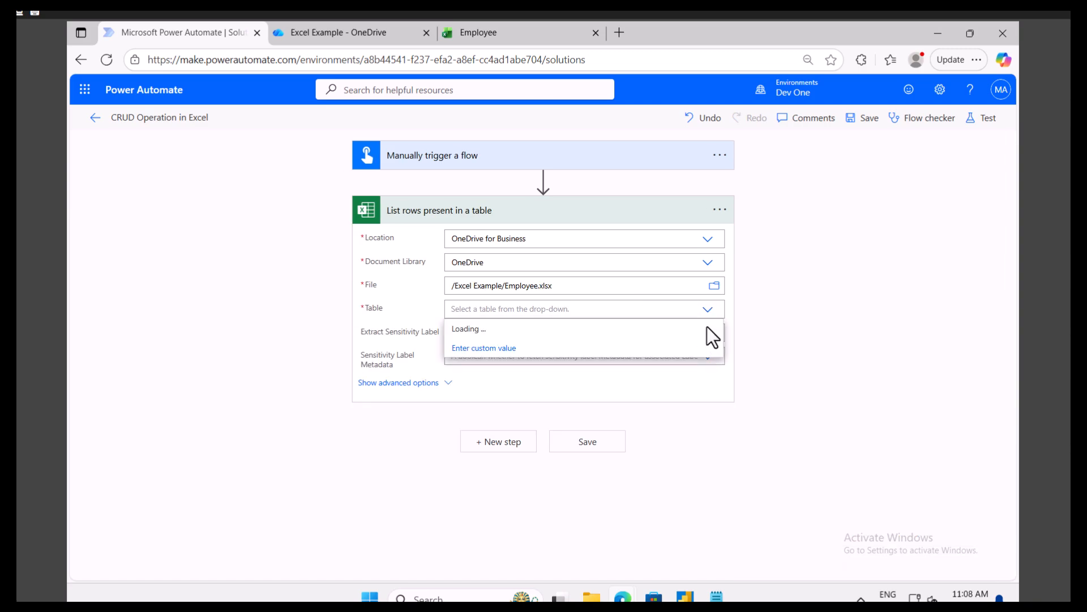
pyautogui.click(541, 330)
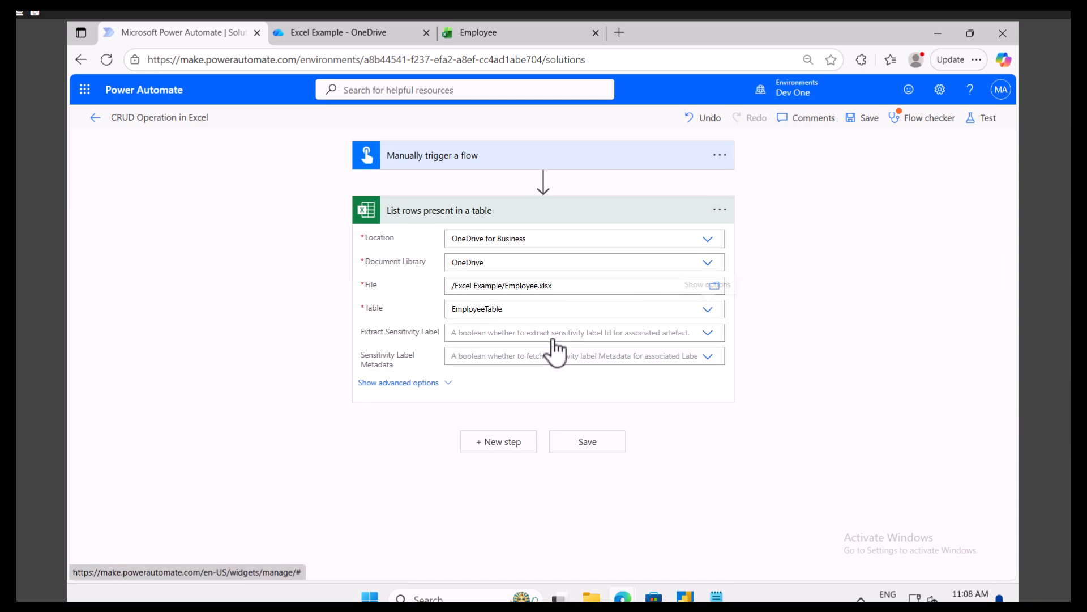
pyautogui.click(439, 384)
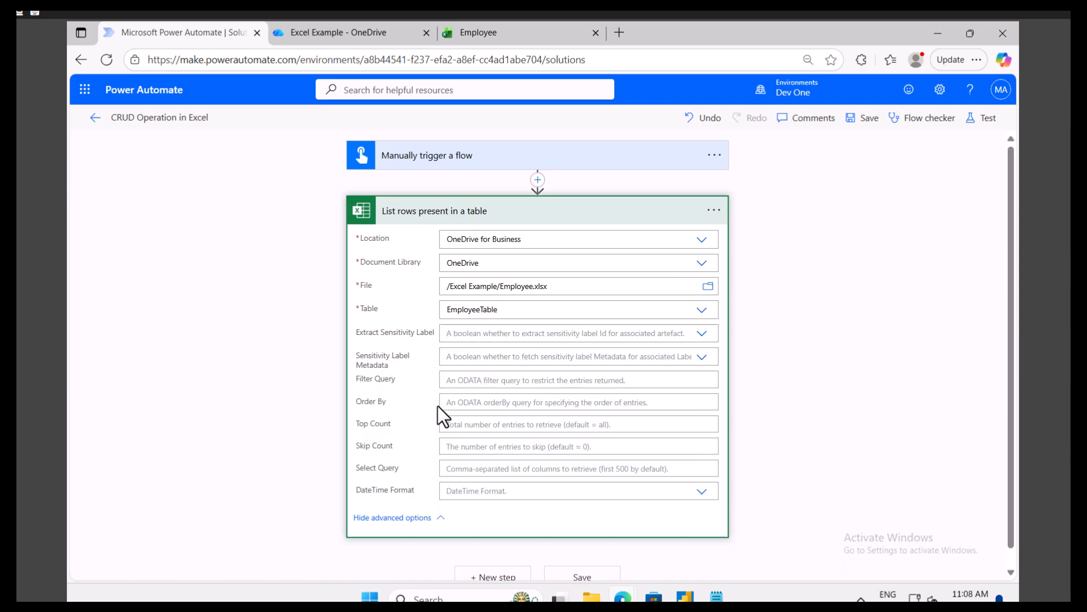
# - Add the Data Operation action Create HTML table after List rows present in a table
pyautogui.scroll(-1, 392, 422)
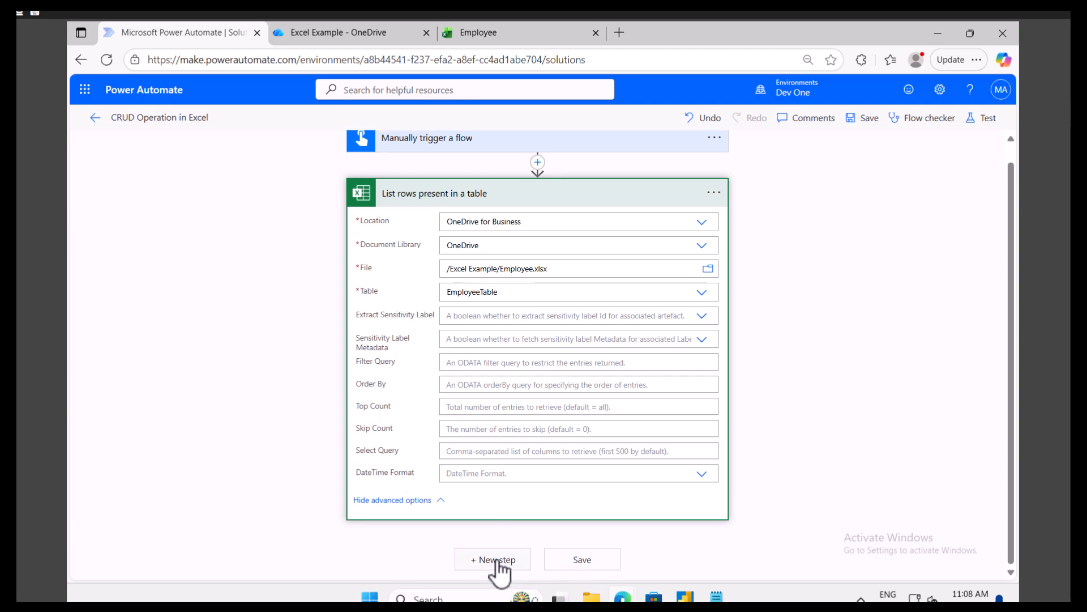
pyautogui.click(497, 560)
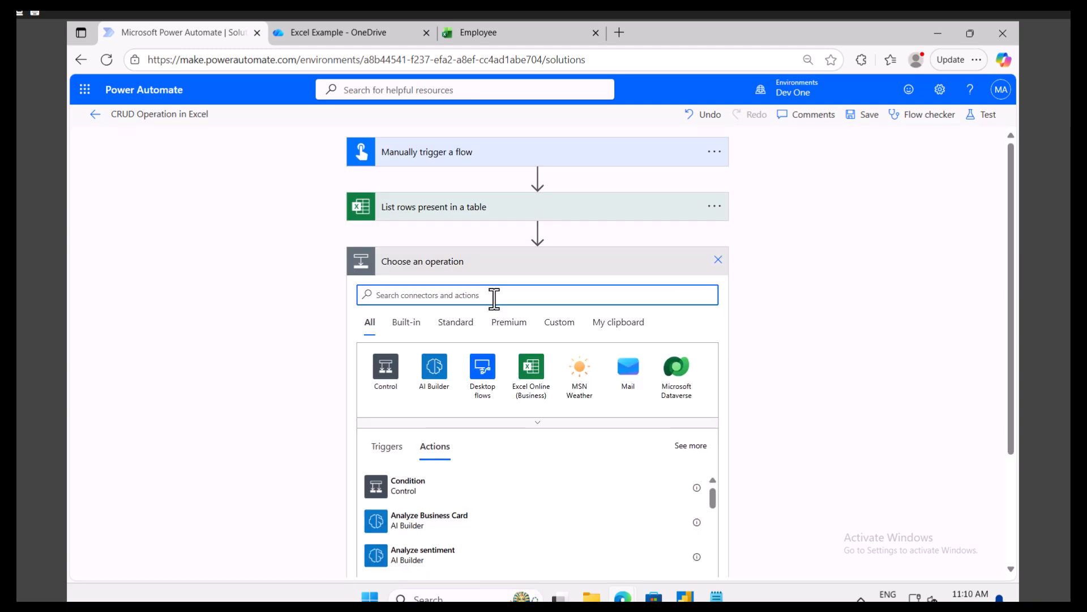
pyautogui.write('create htm')
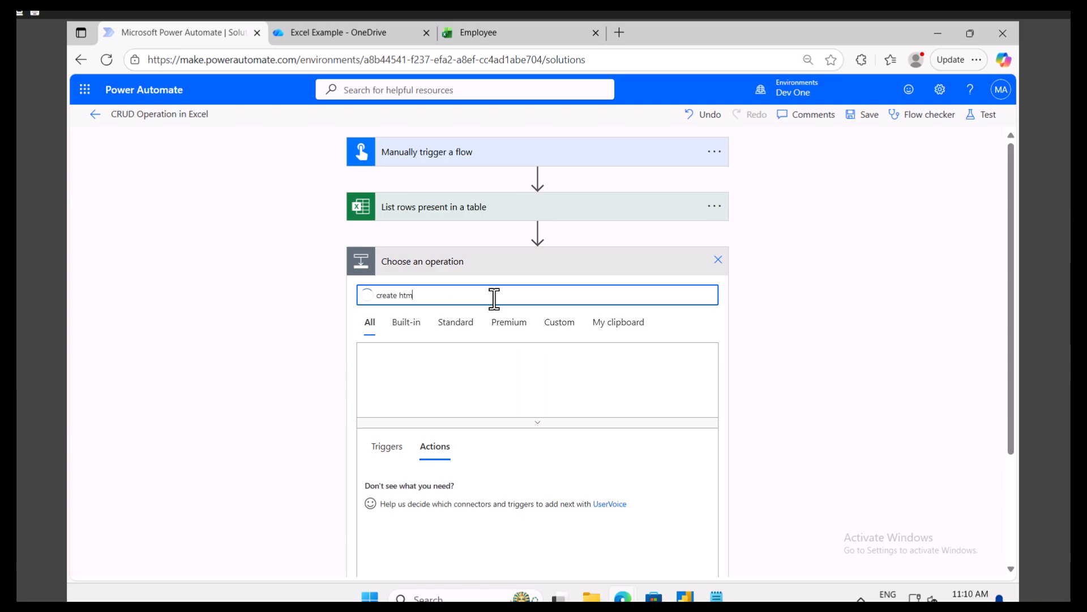
pyautogui.write('l')
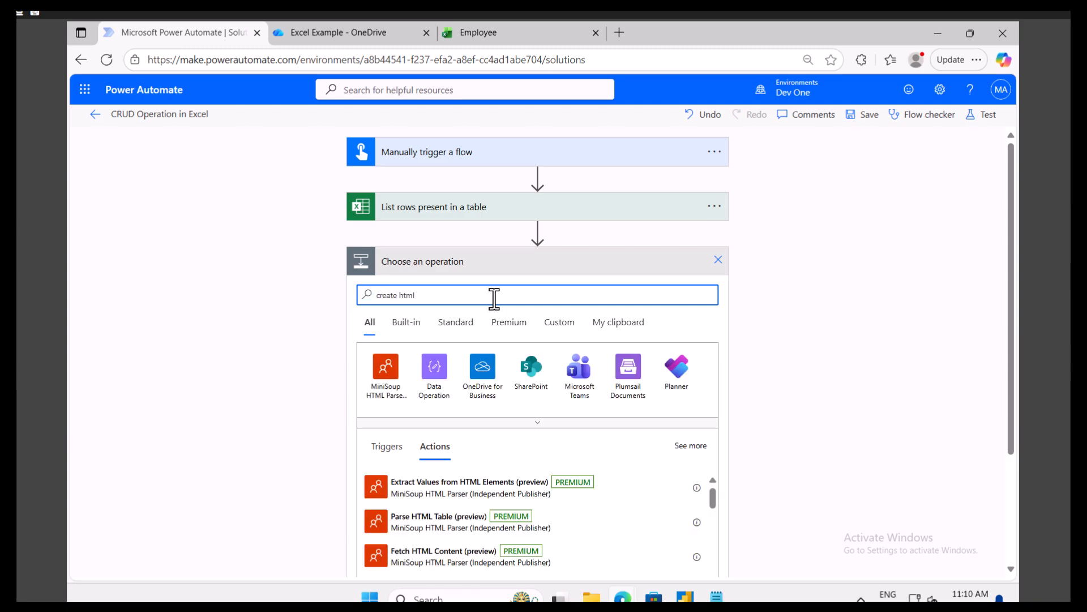
pyautogui.click(433, 368)
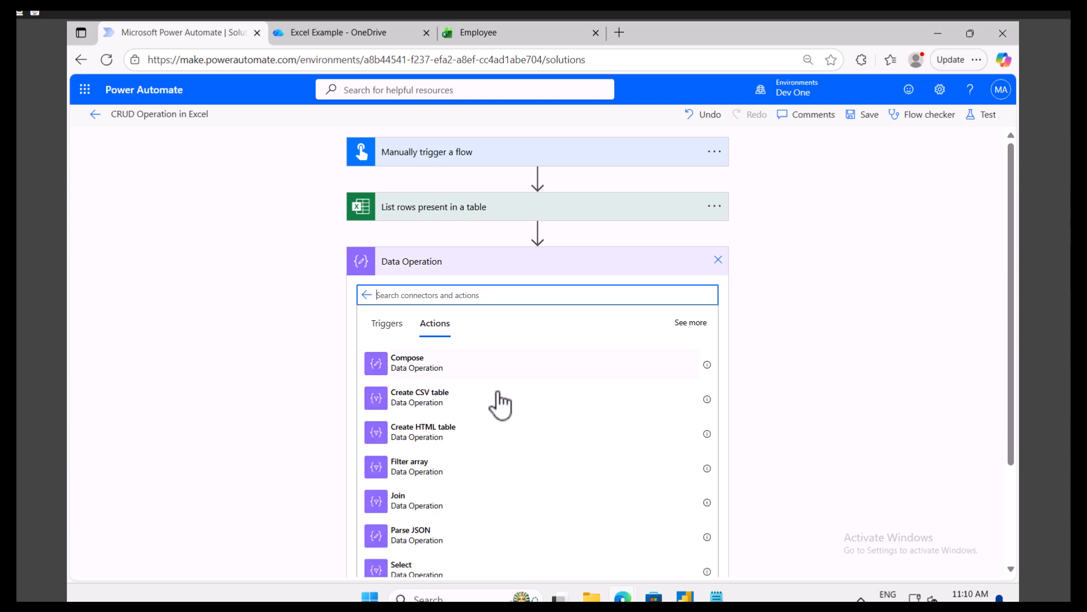
pyautogui.click(434, 436)
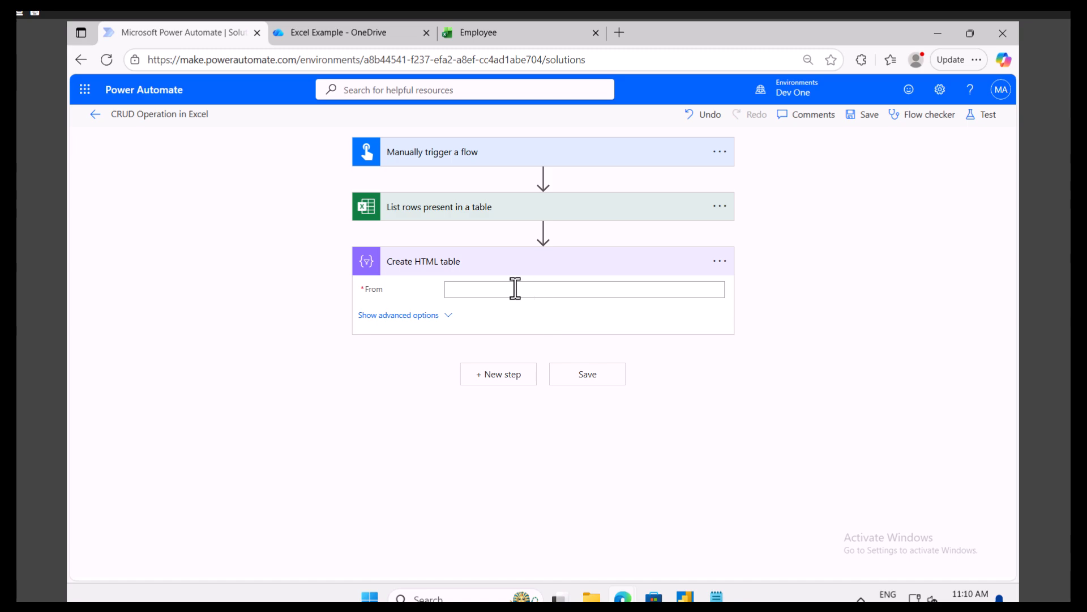
# - Set the From input of Create HTML table to the body list from List rows present in a table, and show its advanced options
pyautogui.click(503, 289)
pyautogui.scroll(-10, 891, 487)
pyautogui.scroll(-10, 889, 479)
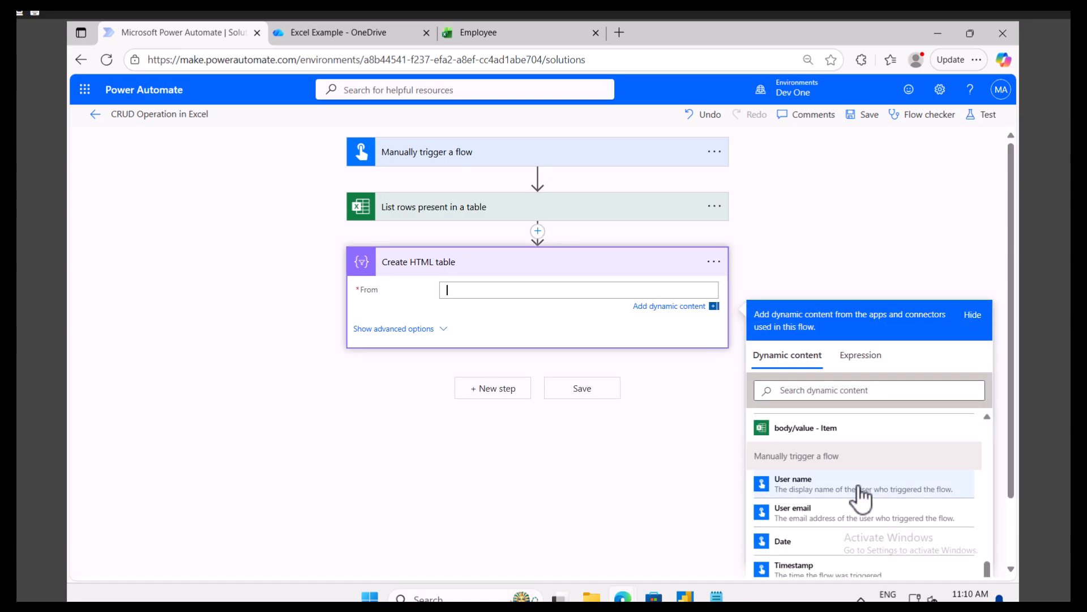
pyautogui.scroll(3, 858, 493)
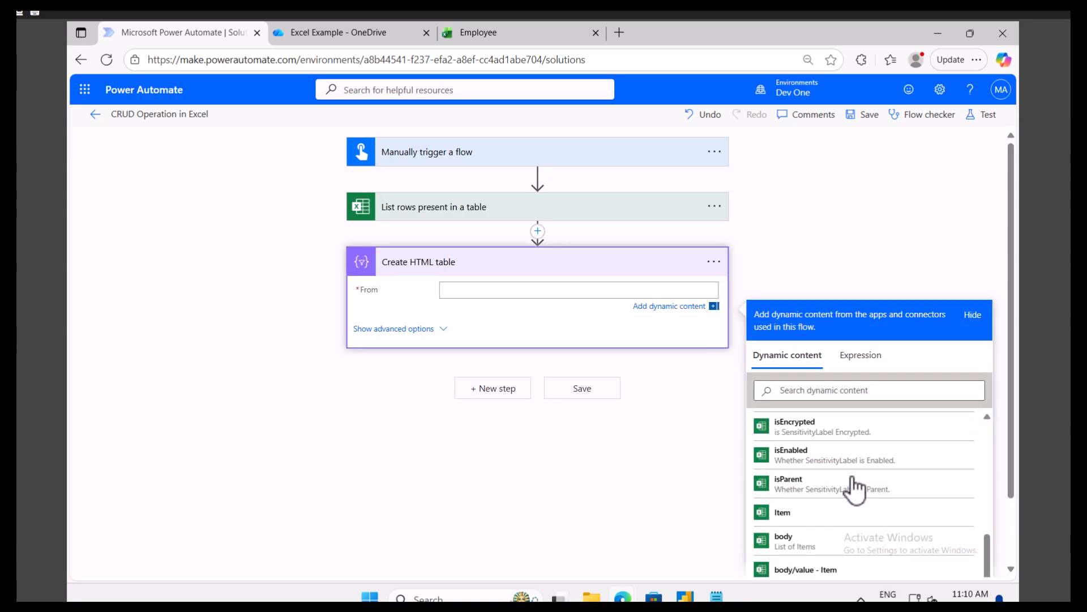
pyautogui.click(809, 543)
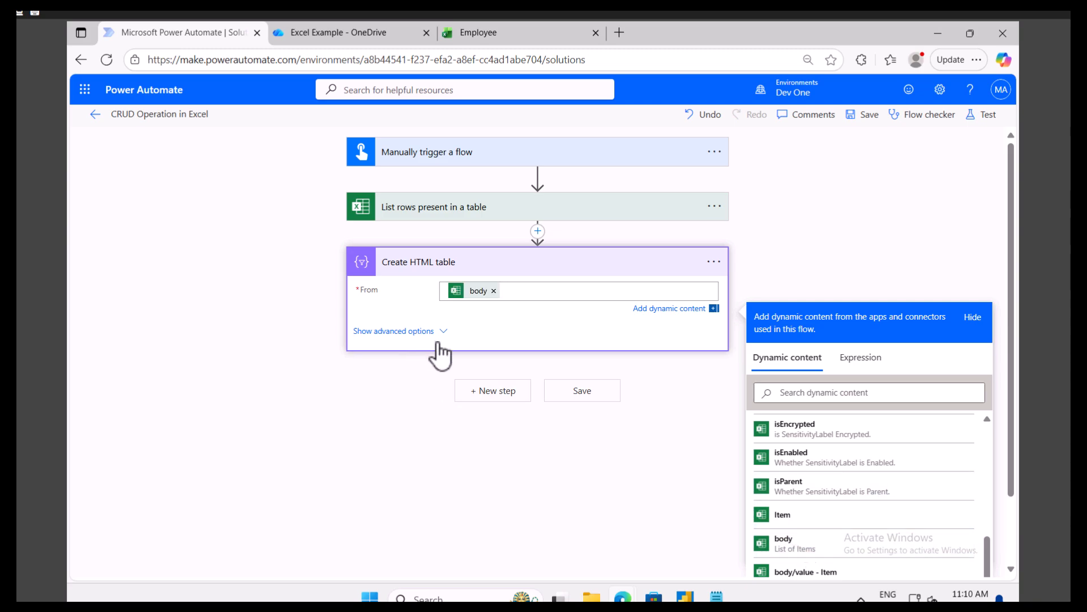
pyautogui.click(418, 333)
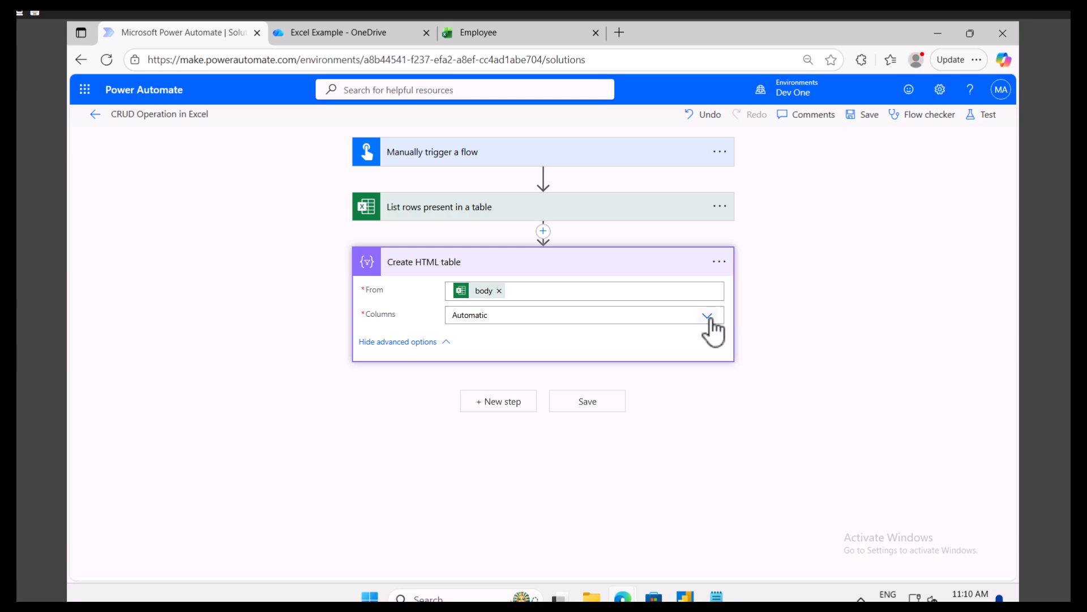
# - Add the Office 365 Outlook action Send an email (V2) after Create HTML table
pyautogui.click(498, 406)
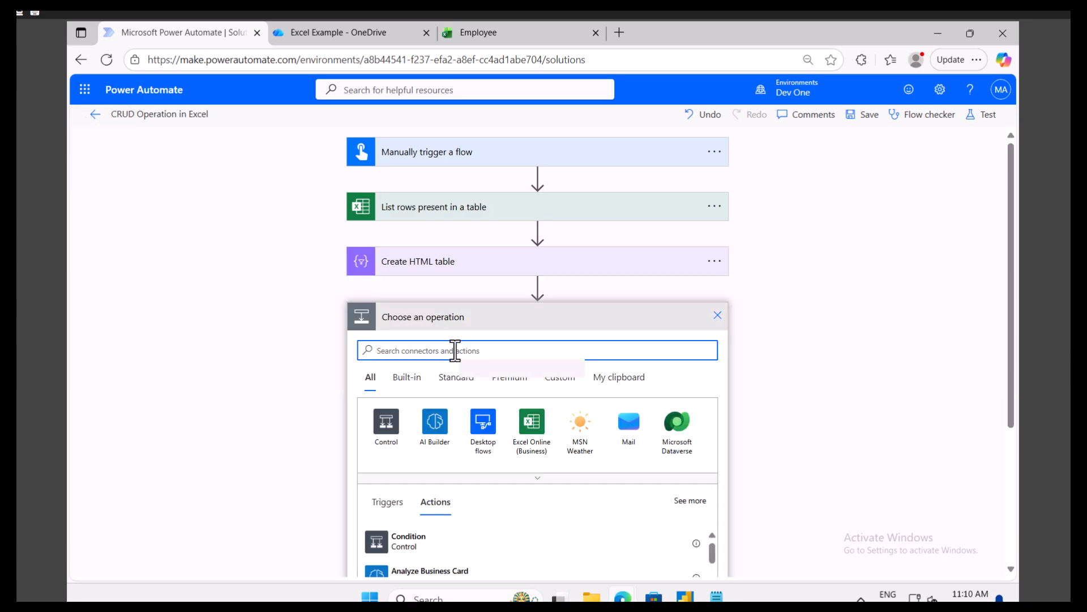
pyautogui.write('send an emai')
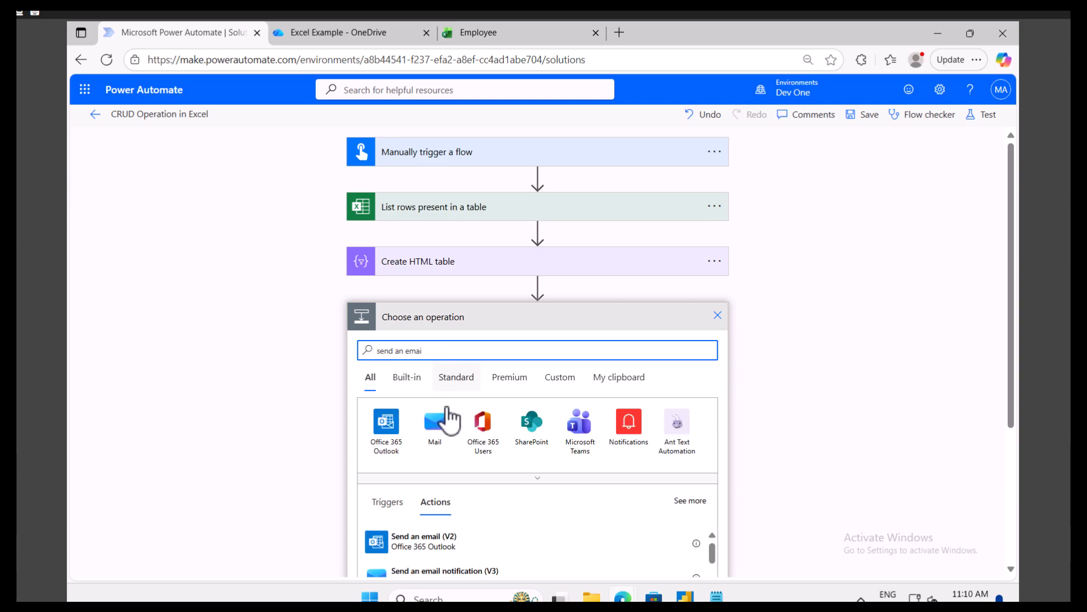
pyautogui.click(428, 541)
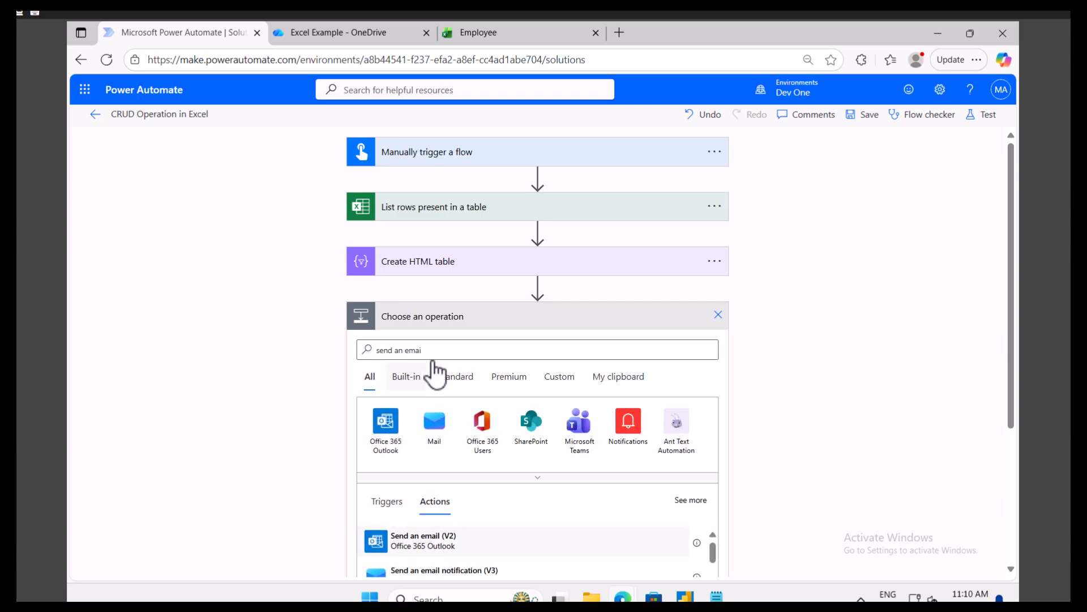
# - Address the email to the administrator account and remove the duplicate recipient entry
pyautogui.click(497, 346)
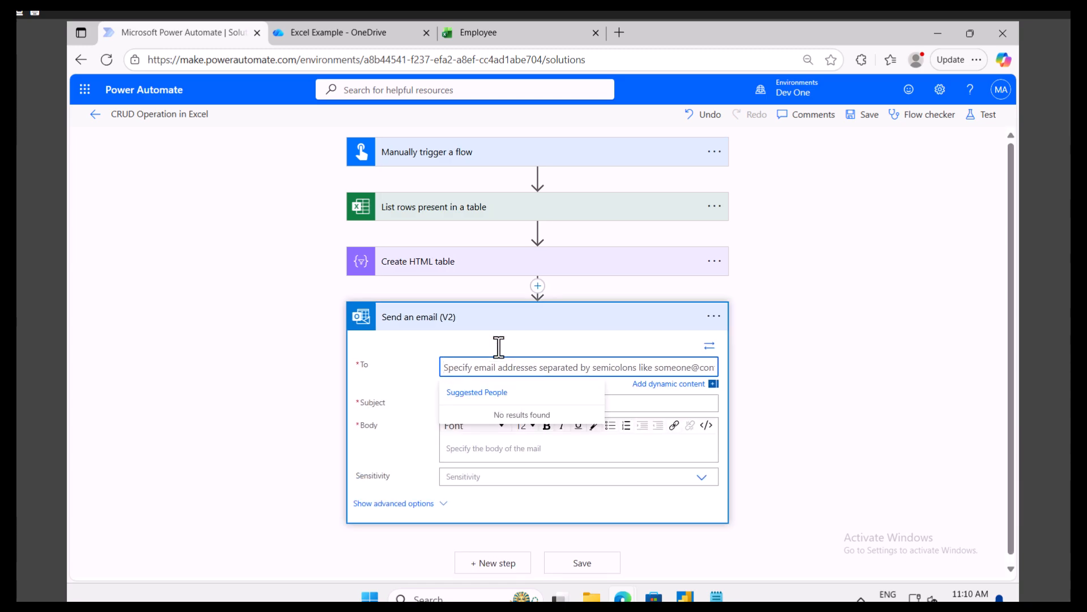
pyautogui.write('mod')
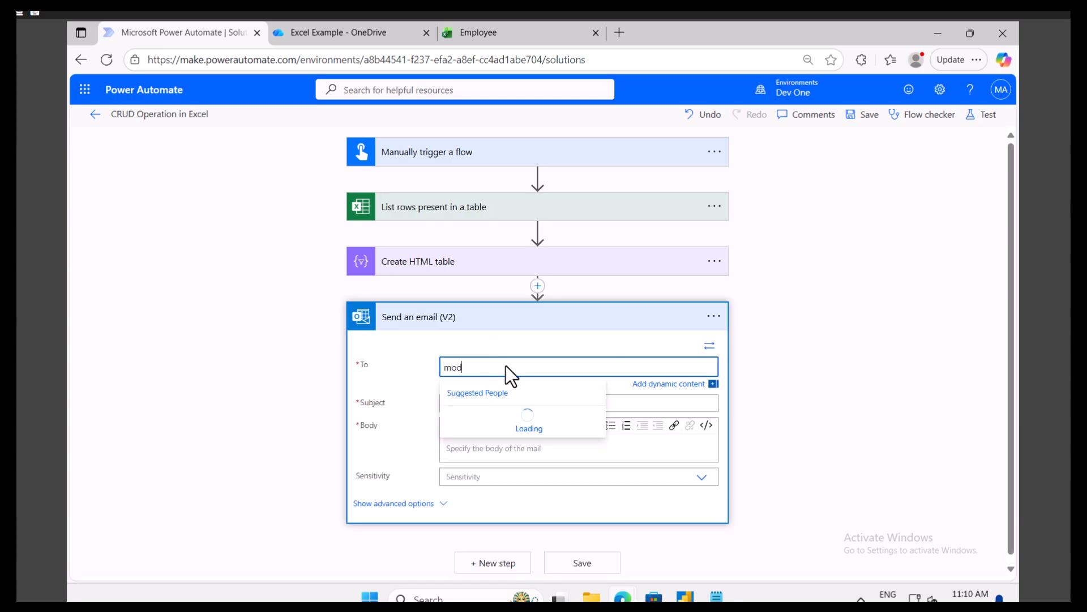
pyautogui.click(526, 422)
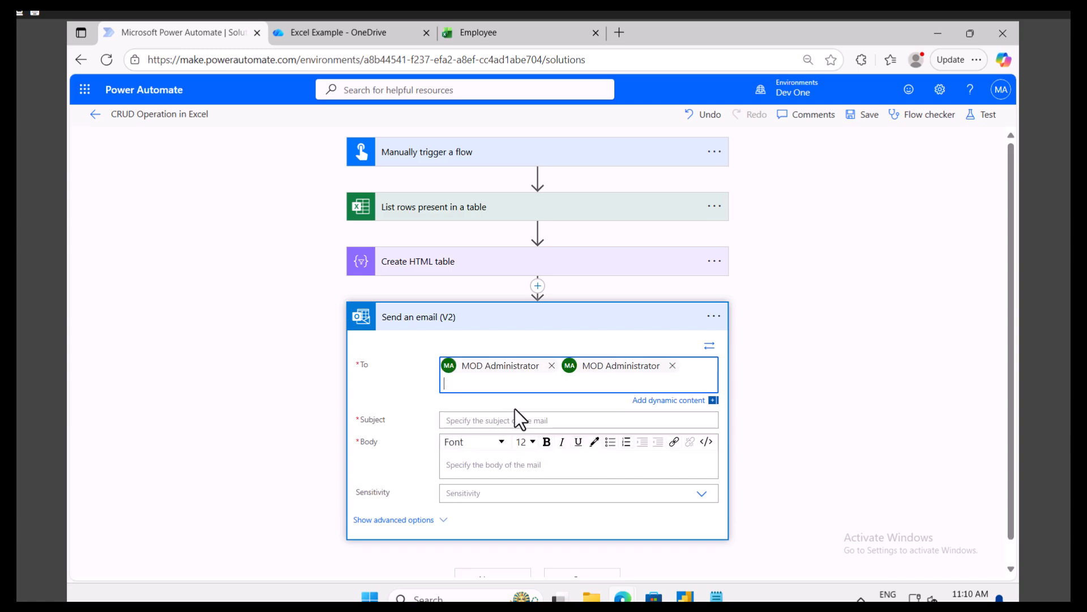
pyautogui.click(672, 366)
# - Set the email's subject to "All employess details" and place the cursor in its body
pyautogui.click(510, 405)
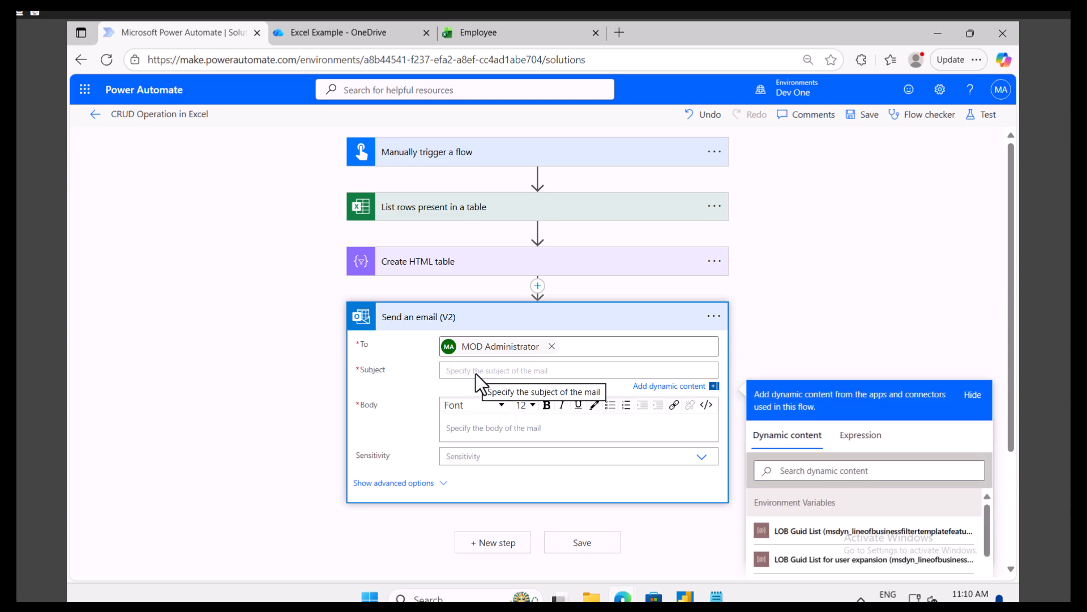
pyautogui.write('All em')
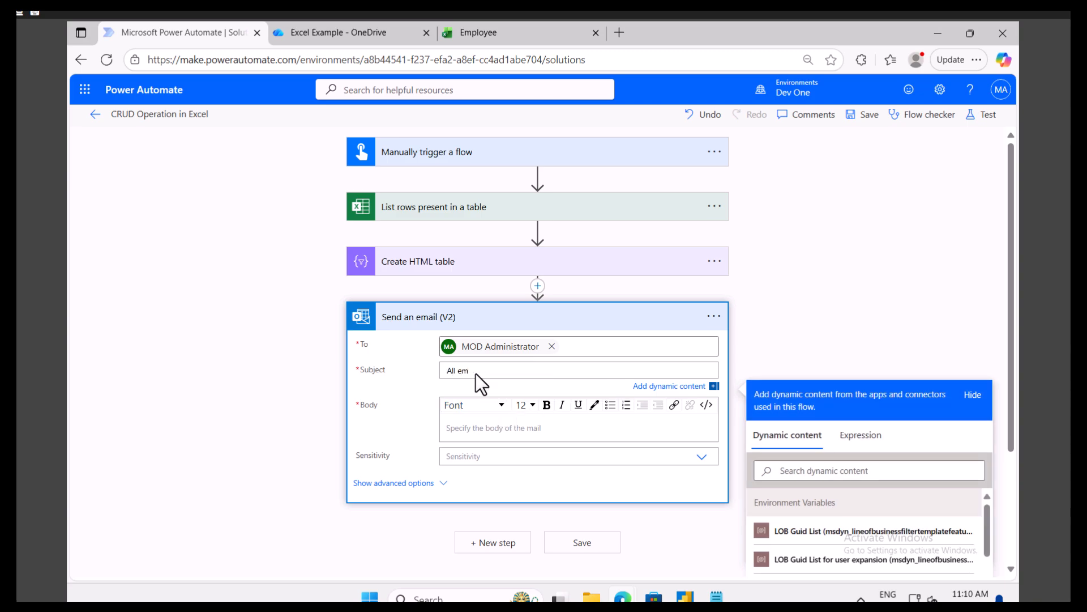
pyautogui.write('ployess details')
pyautogui.click(475, 429)
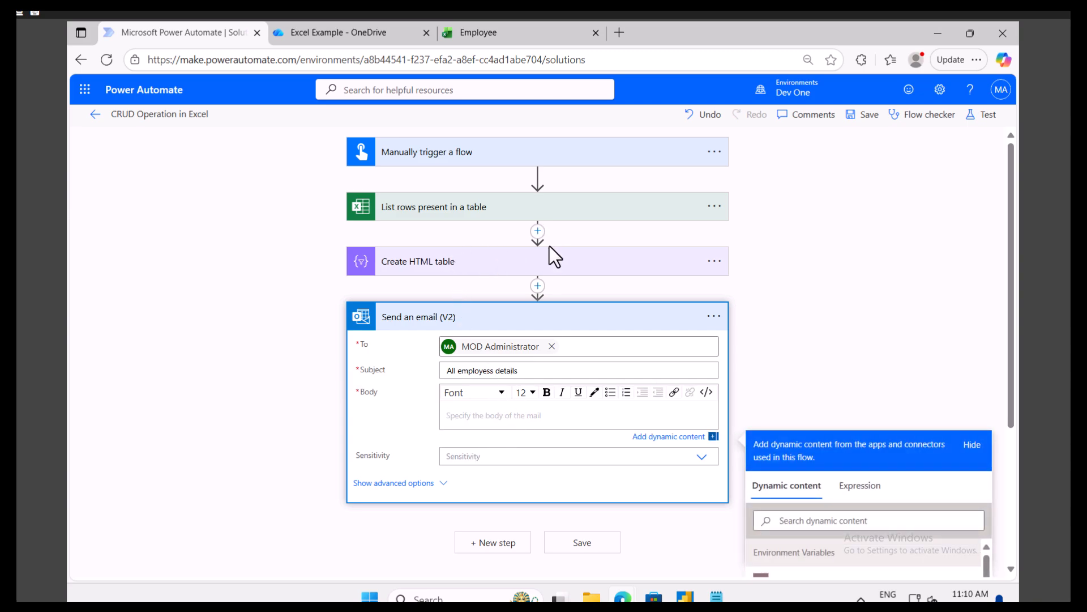
# - Insert a Data Operation Compose action between Create HTML table and Send an email (V2)
pyautogui.click(537, 286)
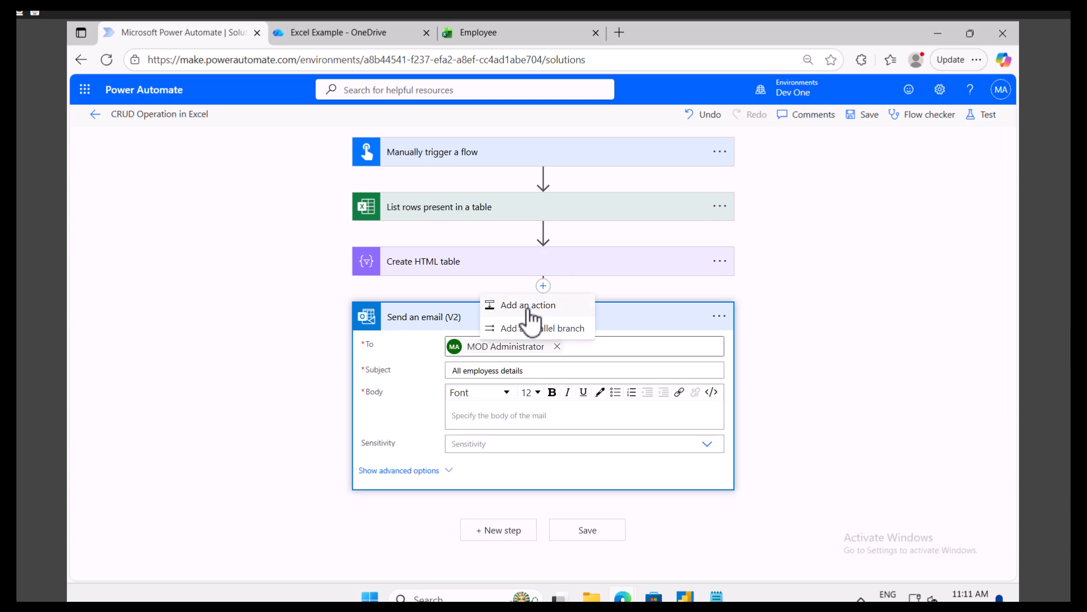
pyautogui.click(530, 305)
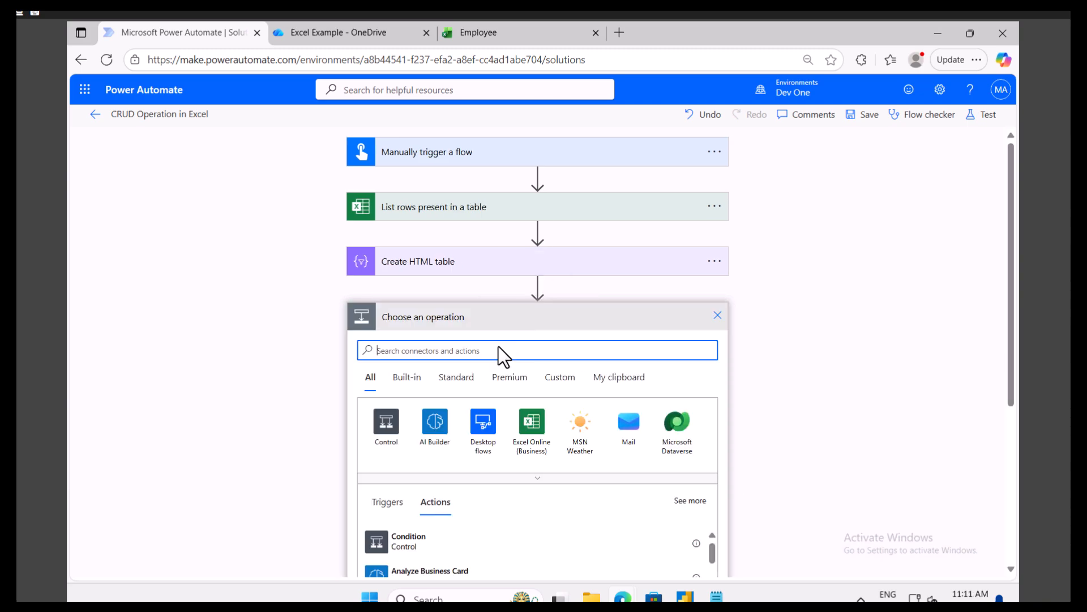
pyautogui.write('d')
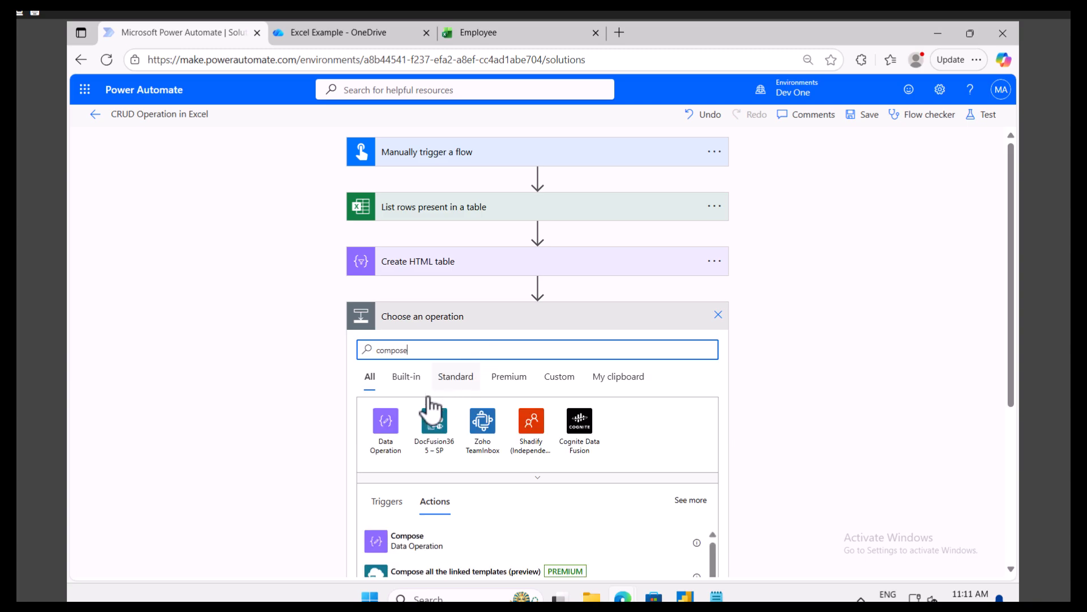
pyautogui.click(405, 542)
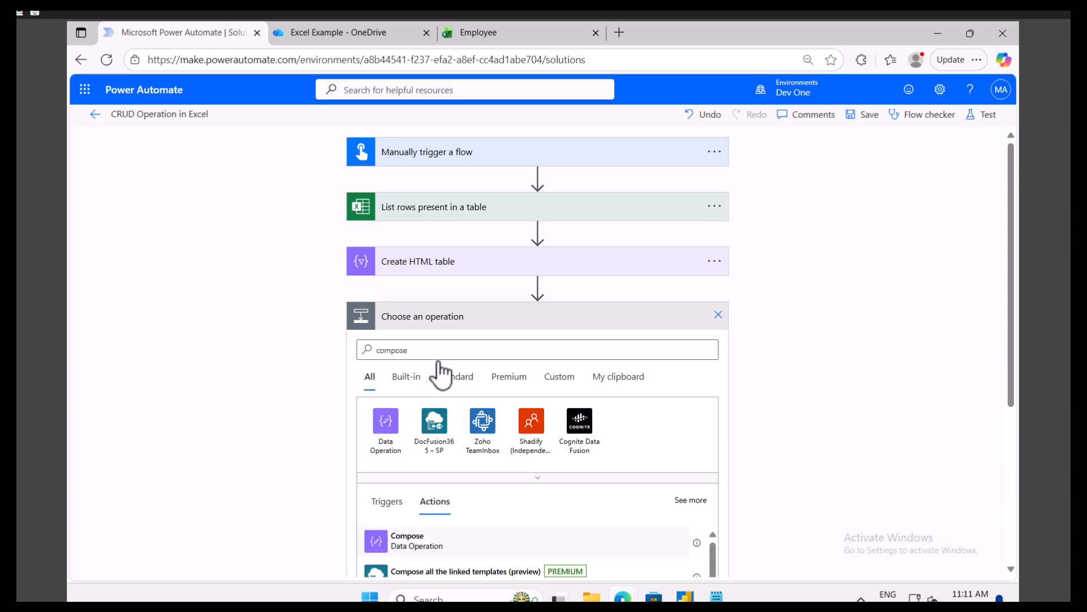
# - Rename the Compose action to CSS Code
pyautogui.click(722, 323)
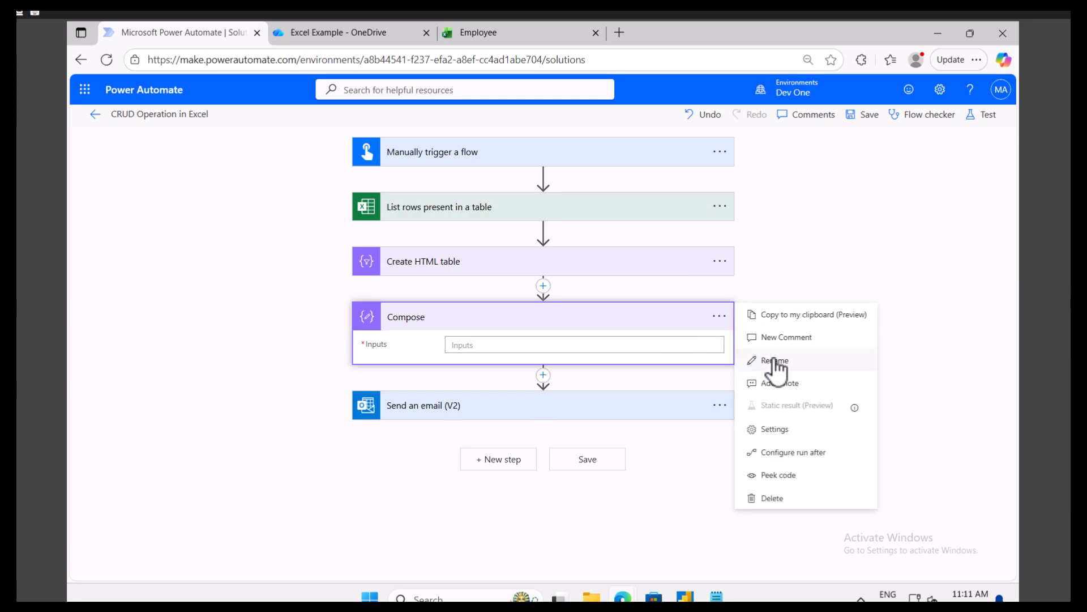
pyautogui.click(772, 357)
pyautogui.write('CSS Code')
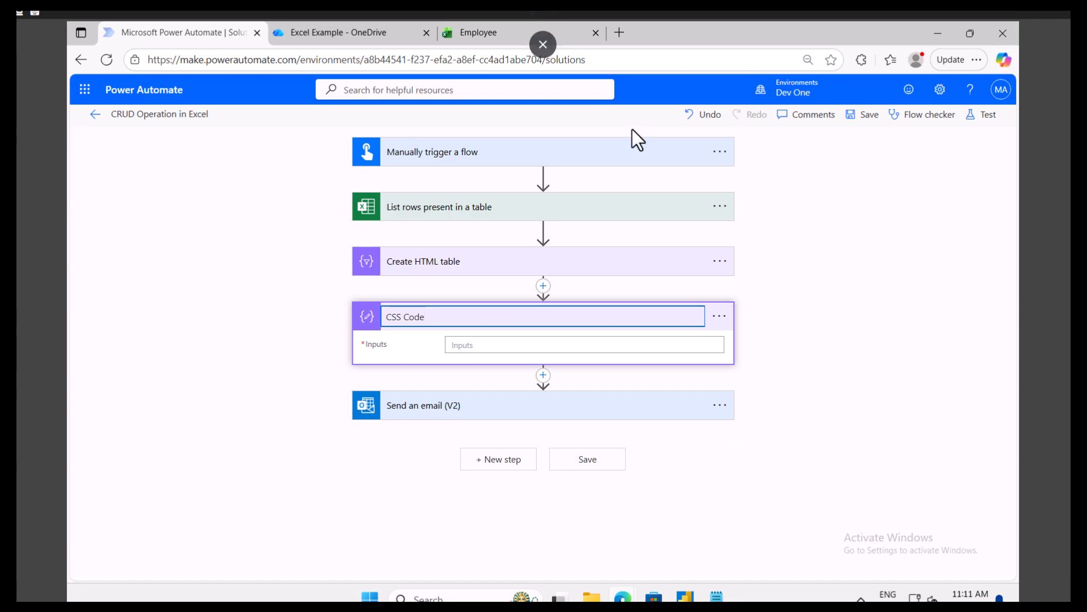
# - Switch to Notepad and copy the whole <style> block from the style file for the CSS Code action
pyautogui.click(652, 344)
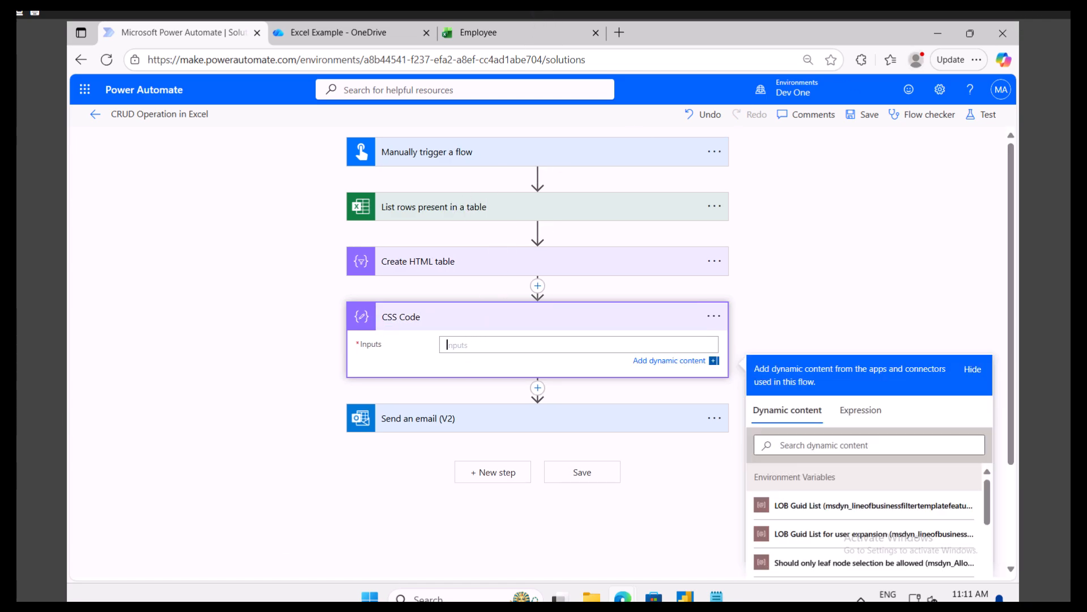
pyautogui.click(717, 596)
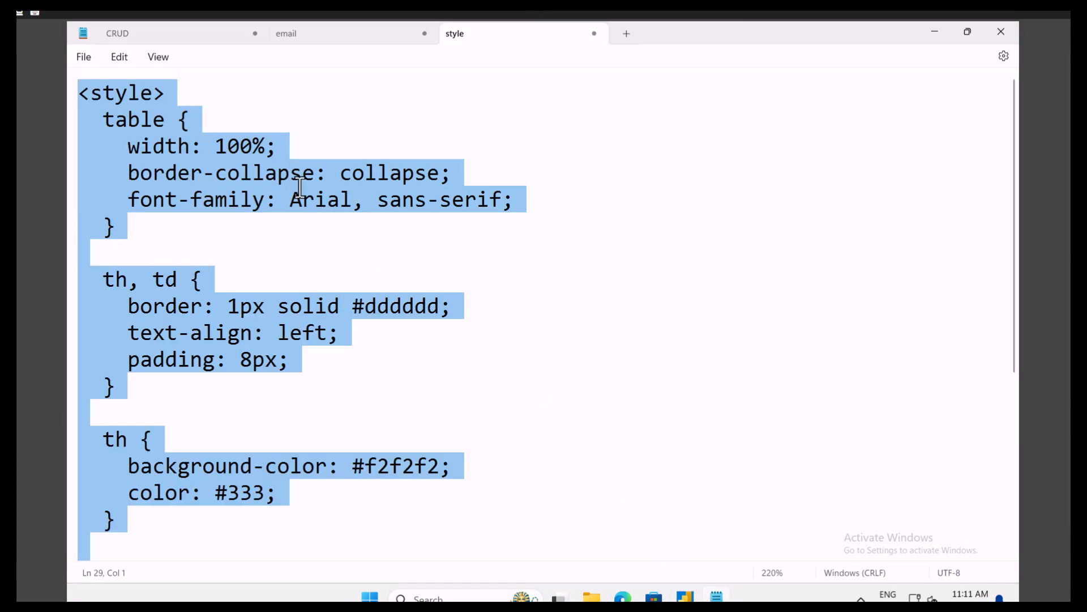
pyautogui.rightClick(205, 173)
pyautogui.click(252, 245)
# - Return to the flow and paste the copied <style> block into the CSS Code action's Inputs
pyautogui.moveTo(623, 596)
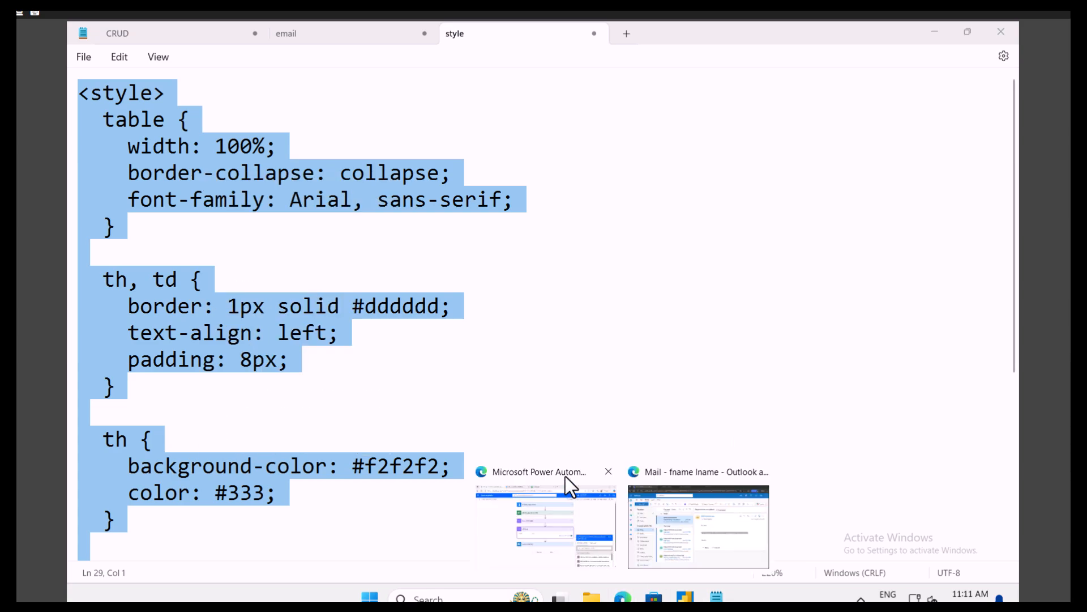
pyautogui.click(573, 481)
pyautogui.click(472, 346)
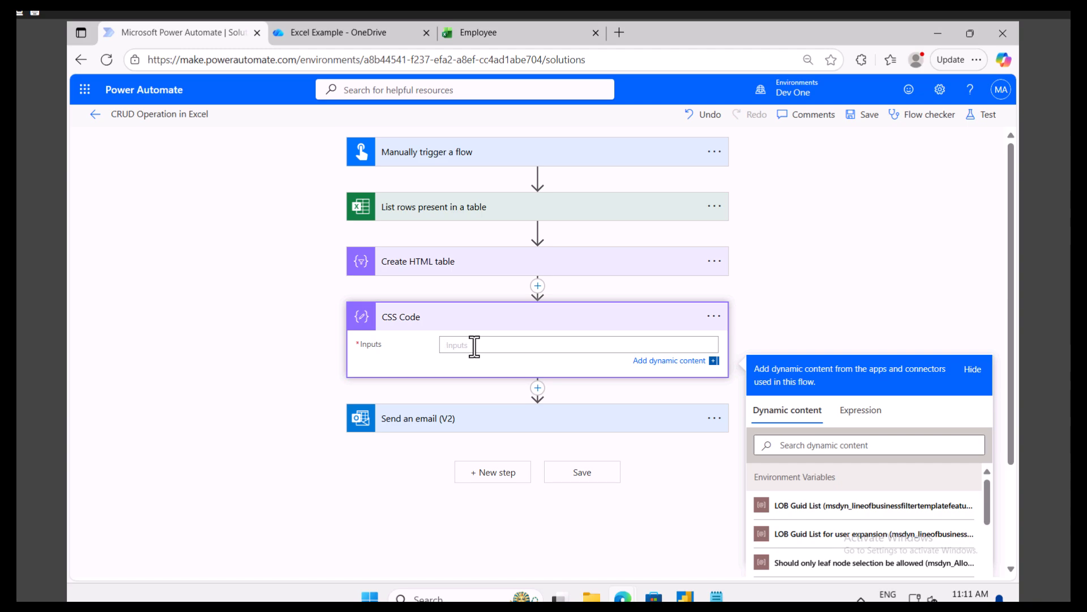
pyautogui.hotkey('ctrl', 'v')
pyautogui.scroll(-8, 469, 430)
pyautogui.scroll(5, 475, 427)
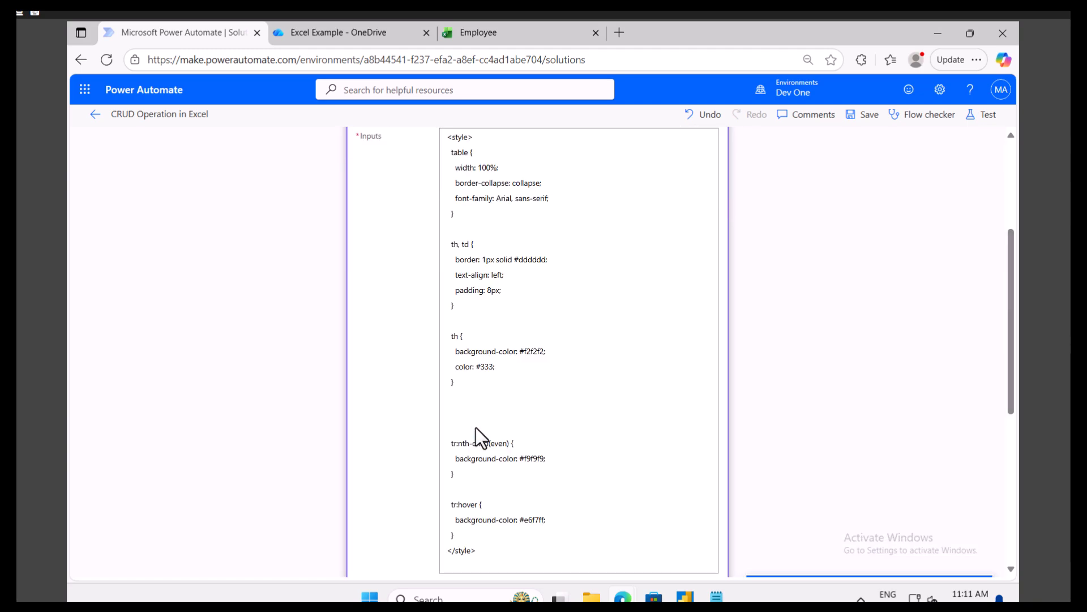
pyautogui.moveTo(1013, 338); pyautogui.dragTo(1013, 336)
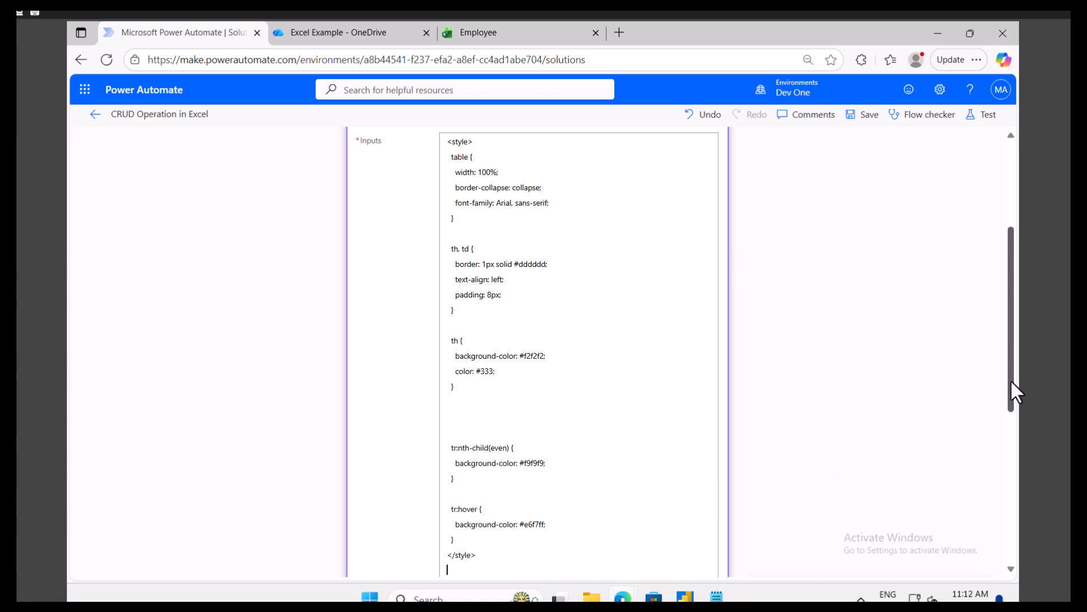
# - Fill the body of Send an email (V2) with the CSS Code Outputs followed by the Create HTML table Output
pyautogui.scroll(-1, 1011, 376)
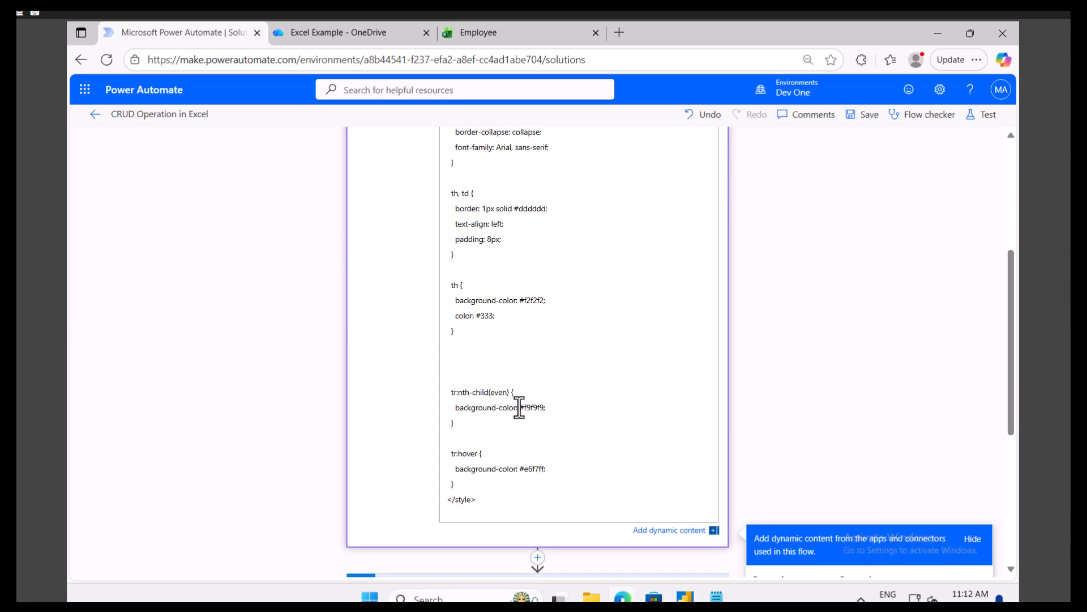
pyautogui.scroll(-3, 518, 407)
pyautogui.click(456, 447)
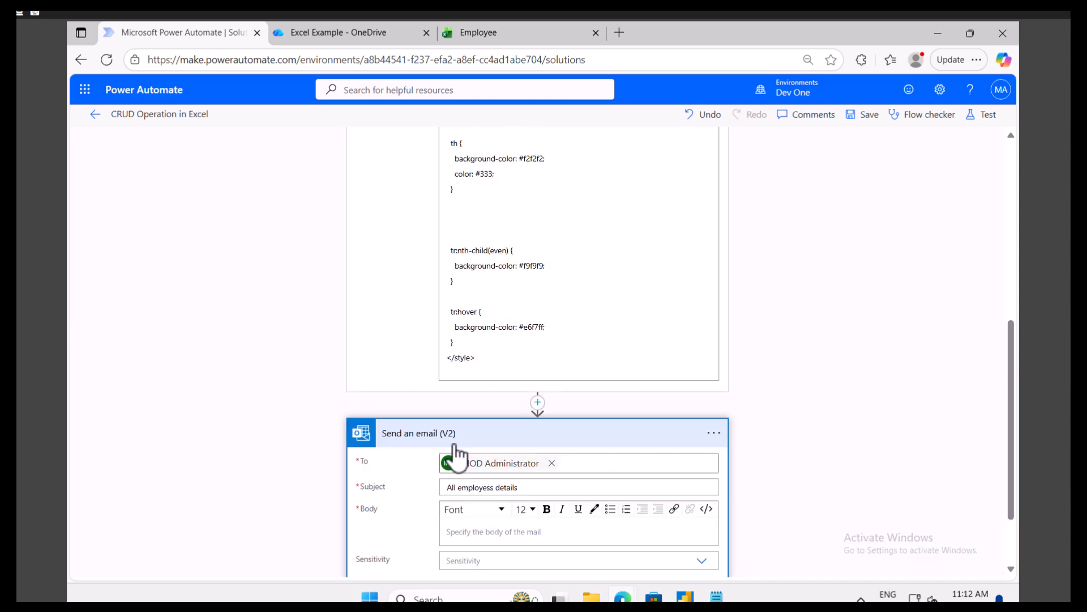
pyautogui.scroll(-2, 464, 457)
pyautogui.click(474, 447)
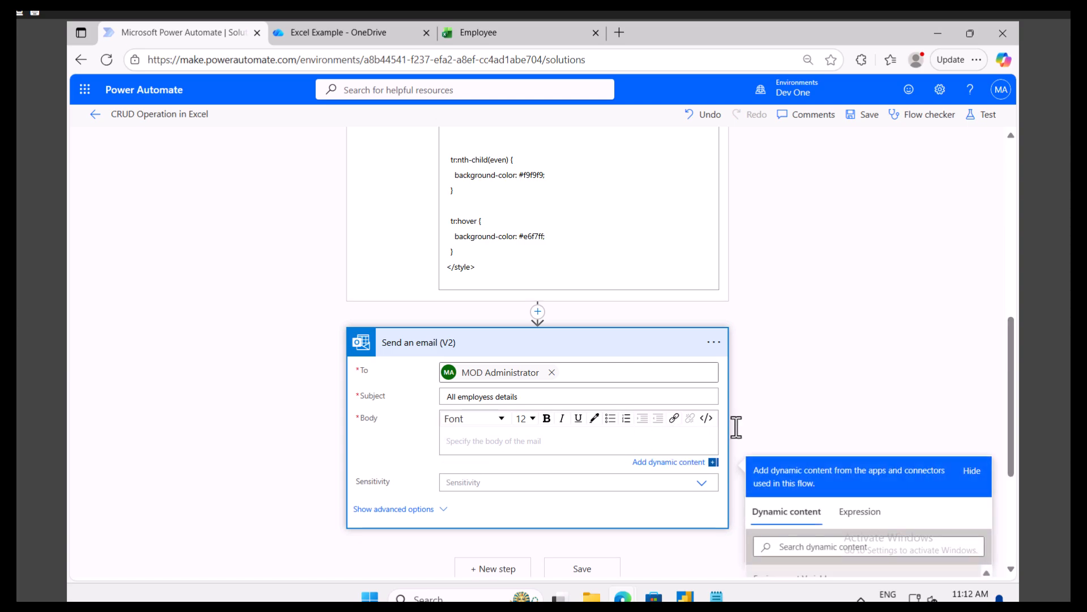
pyautogui.scroll(-5, 768, 419)
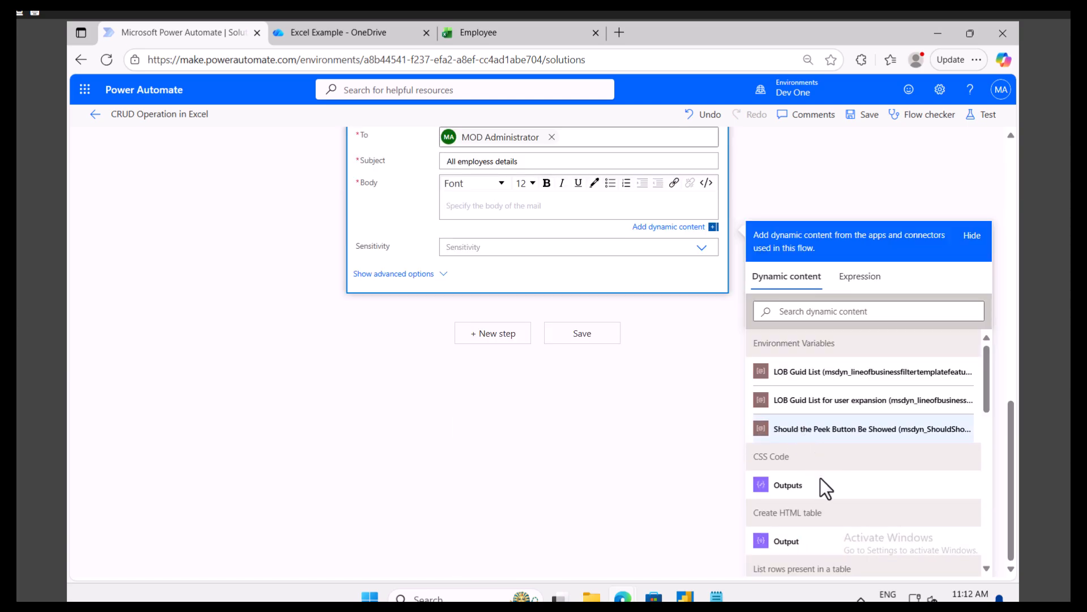
pyautogui.click(788, 486)
pyautogui.click(790, 545)
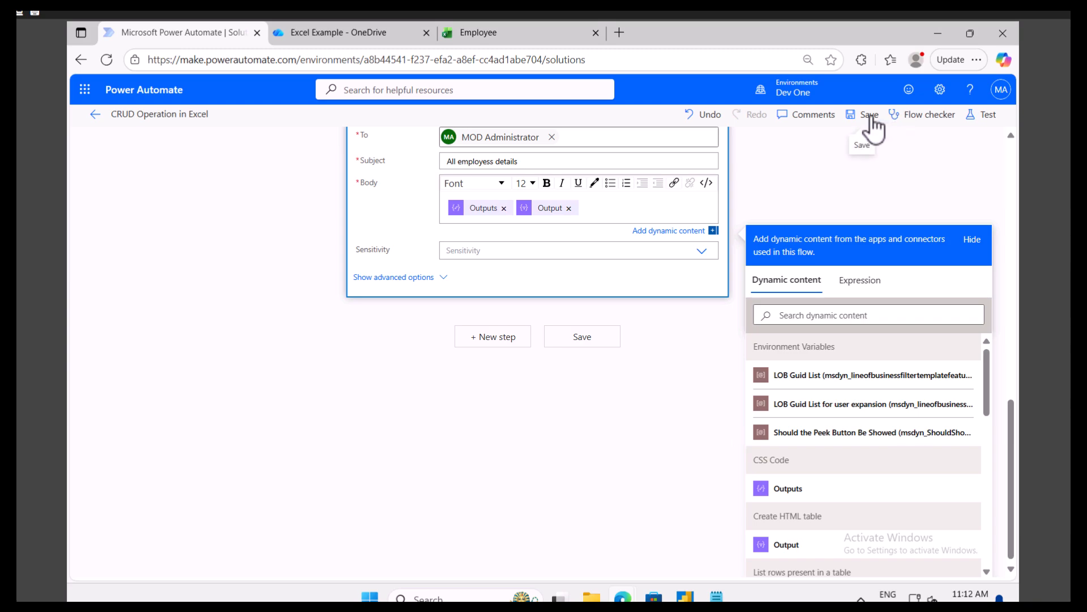
# - Save the flow and run it as a manual test
pyautogui.click(986, 115)
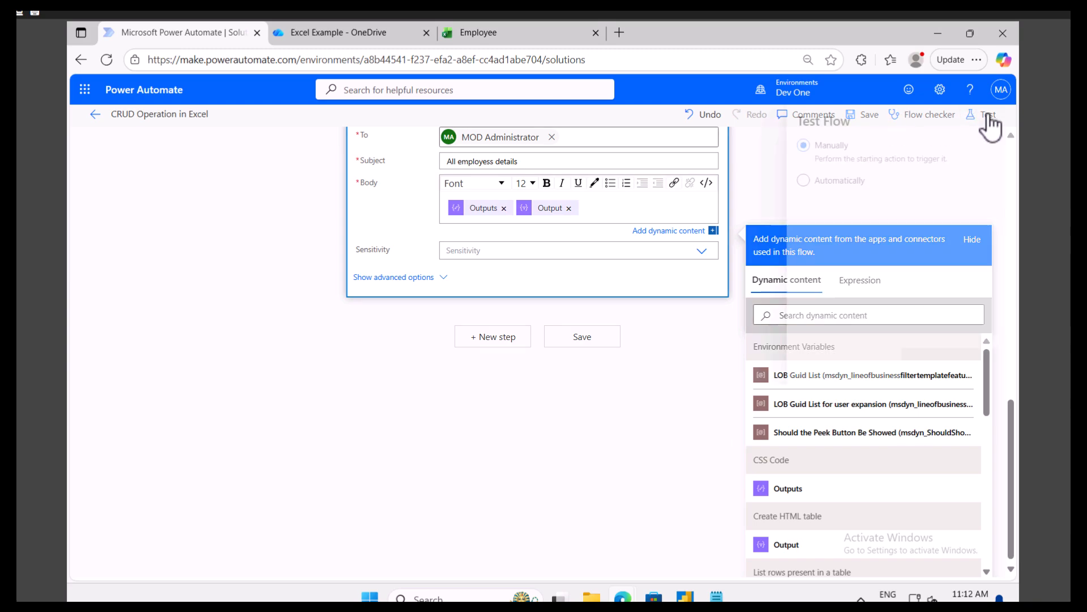
pyautogui.click(807, 558)
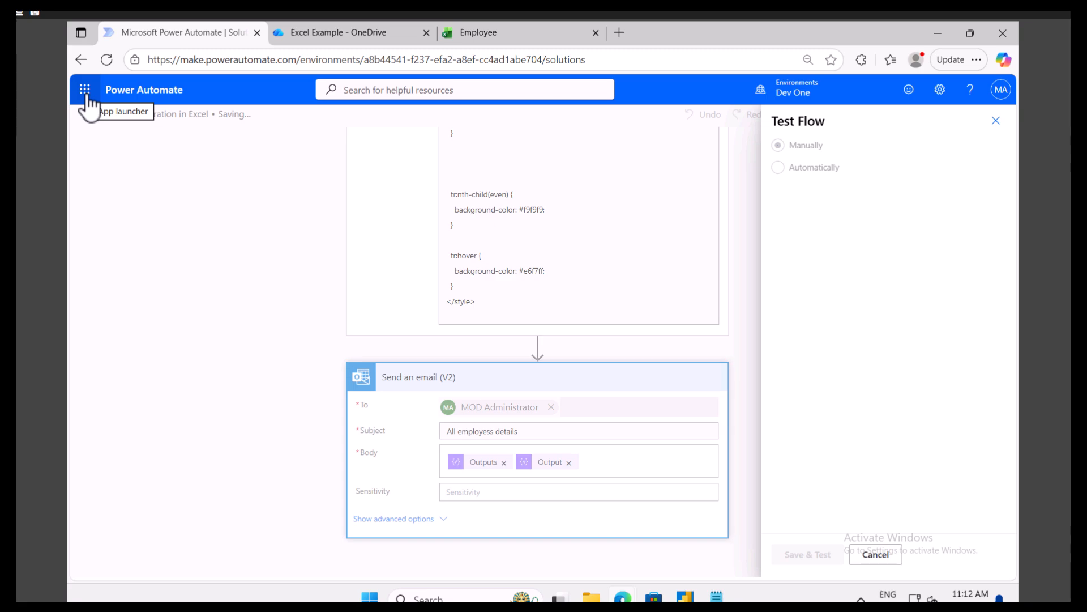
pyautogui.click(856, 559)
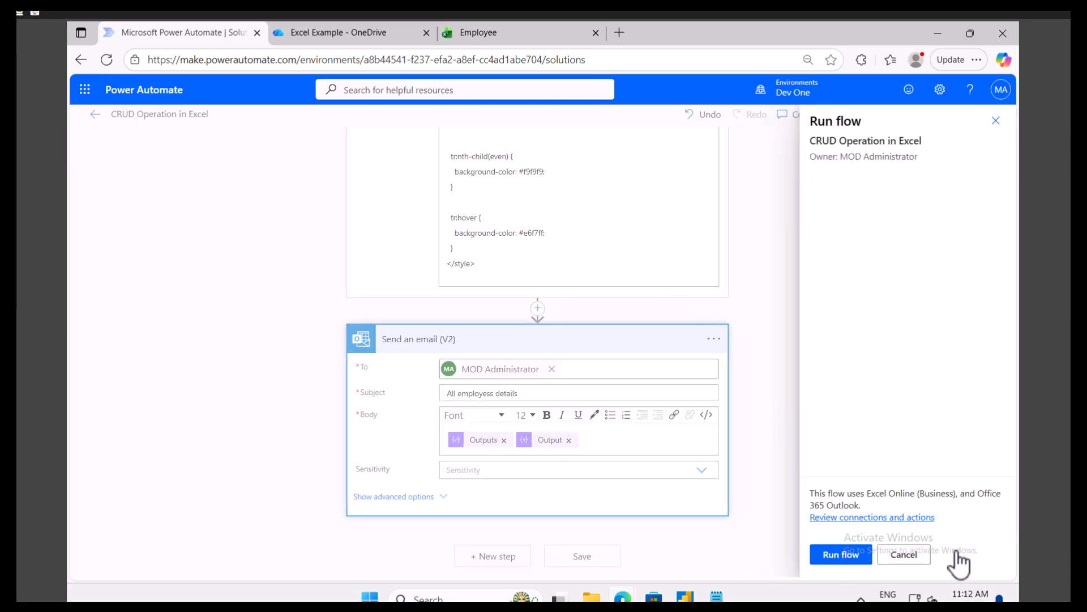
pyautogui.click(845, 555)
pyautogui.click(837, 553)
pyautogui.click(83, 91)
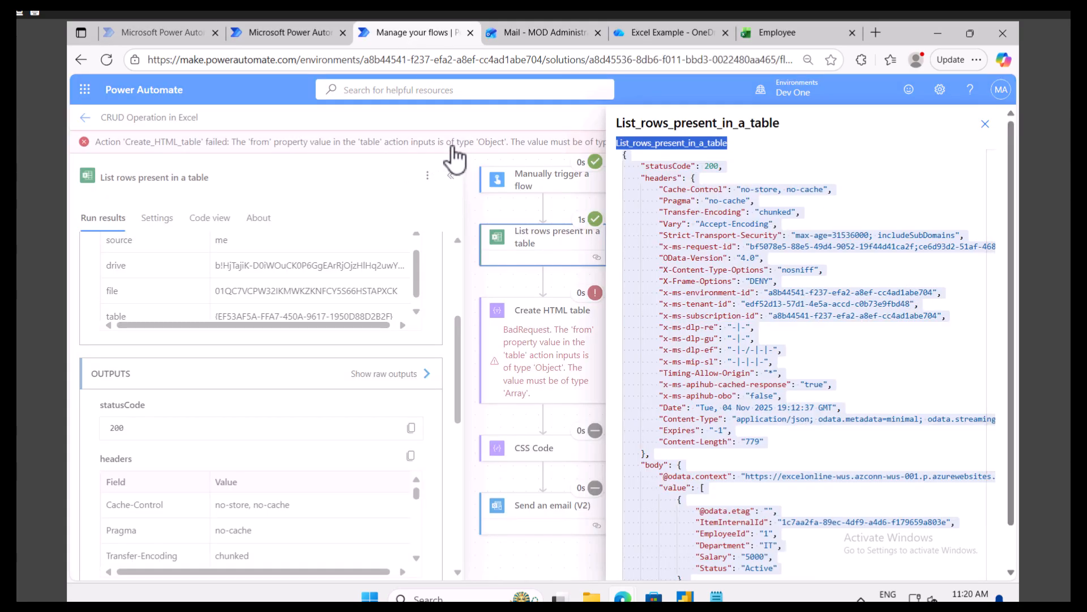
# - Examine the raw outputs of List rows present in a table, focusing on the value array inside body
pyautogui.click(985, 124)
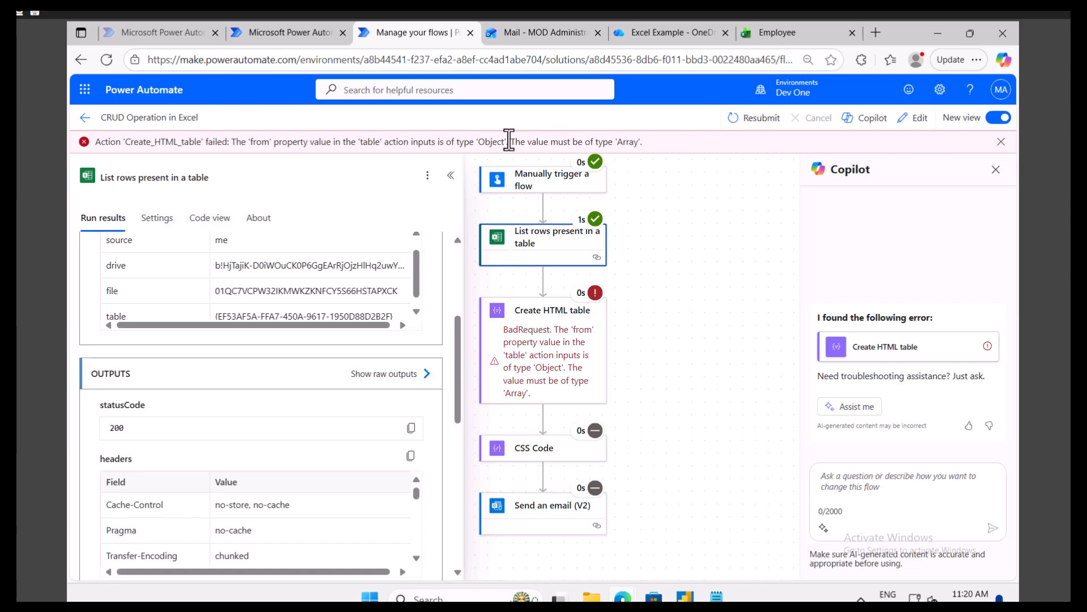
pyautogui.click(400, 374)
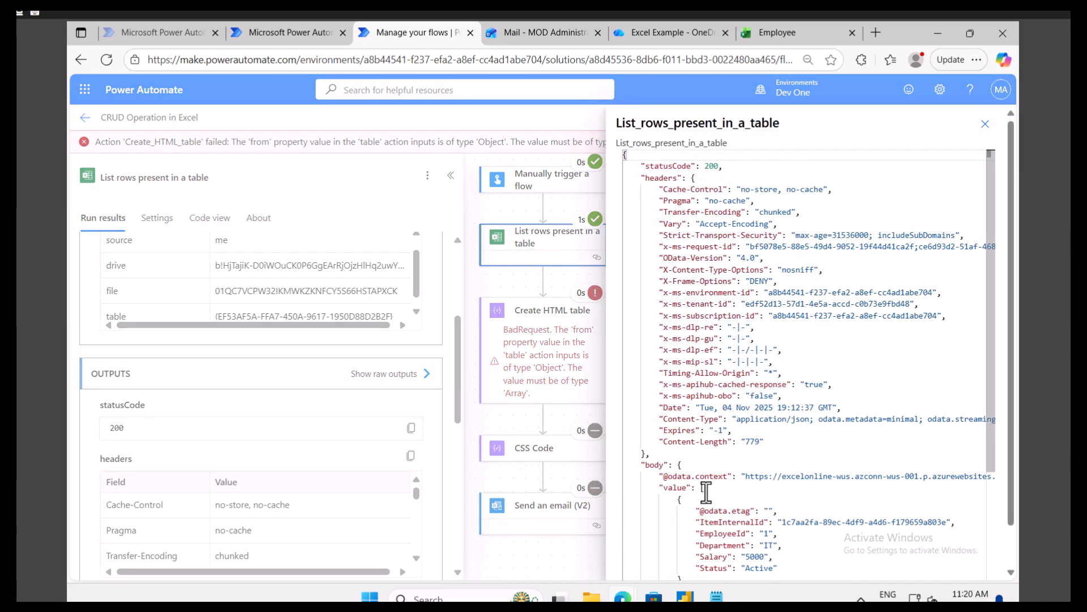
pyautogui.moveTo(702, 487); pyautogui.dragTo(706, 596)
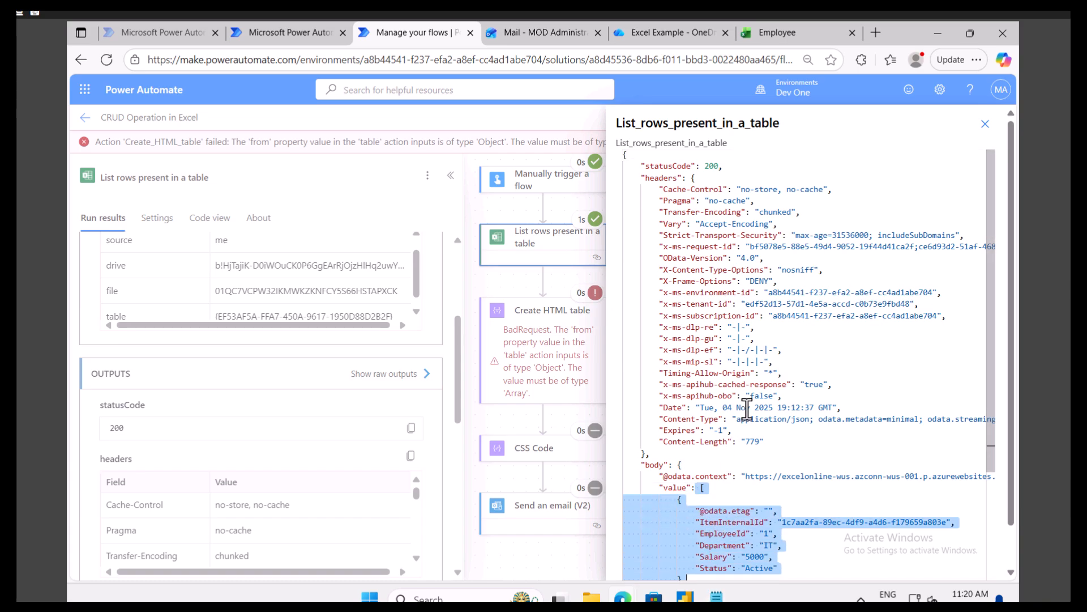
pyautogui.click(823, 443)
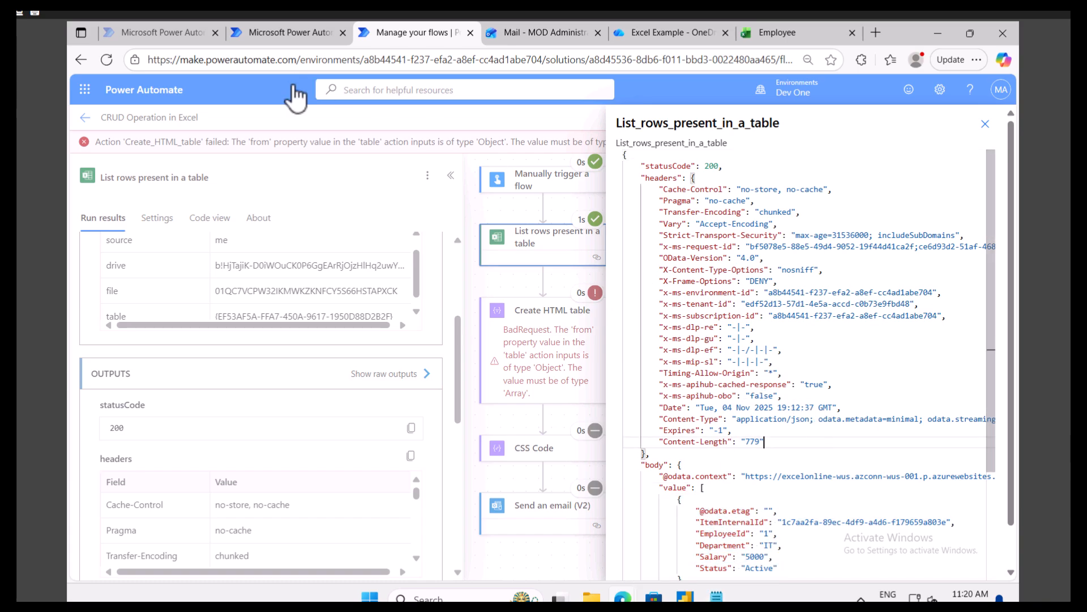
# - Start an expression for the From field of Create HTML table with body('List_rows_present_in_a_table'), copying the action name from the run's raw outputs
pyautogui.click(171, 32)
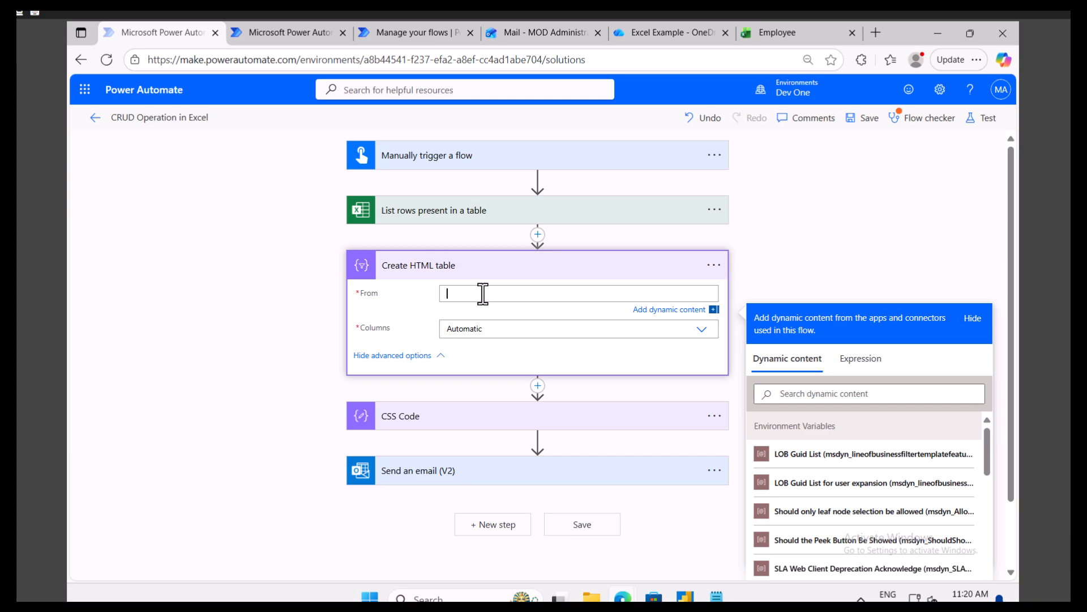
pyautogui.click(860, 359)
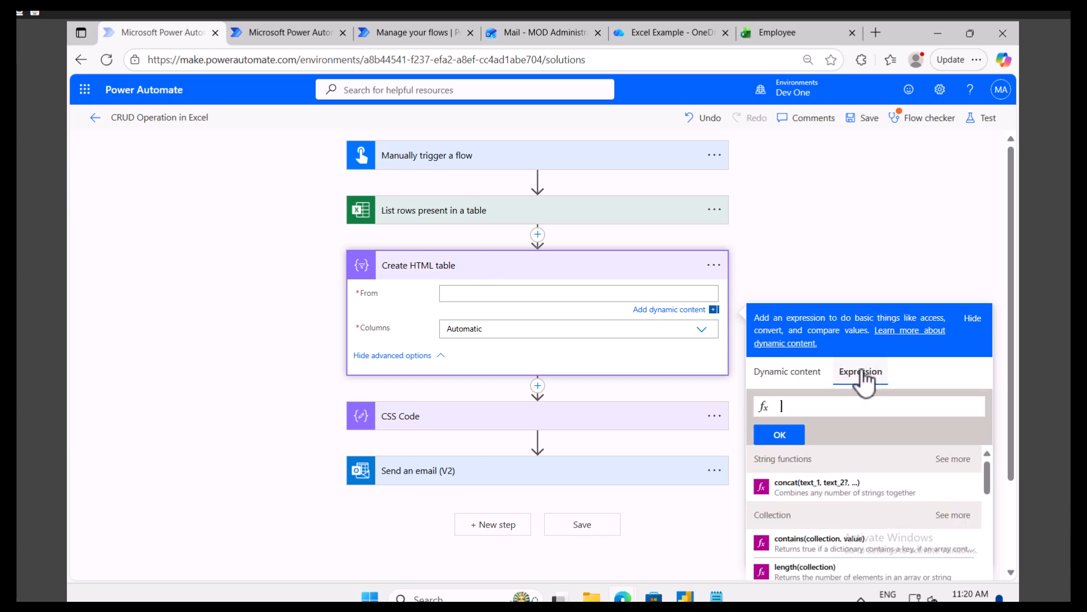
pyautogui.write('outputs')
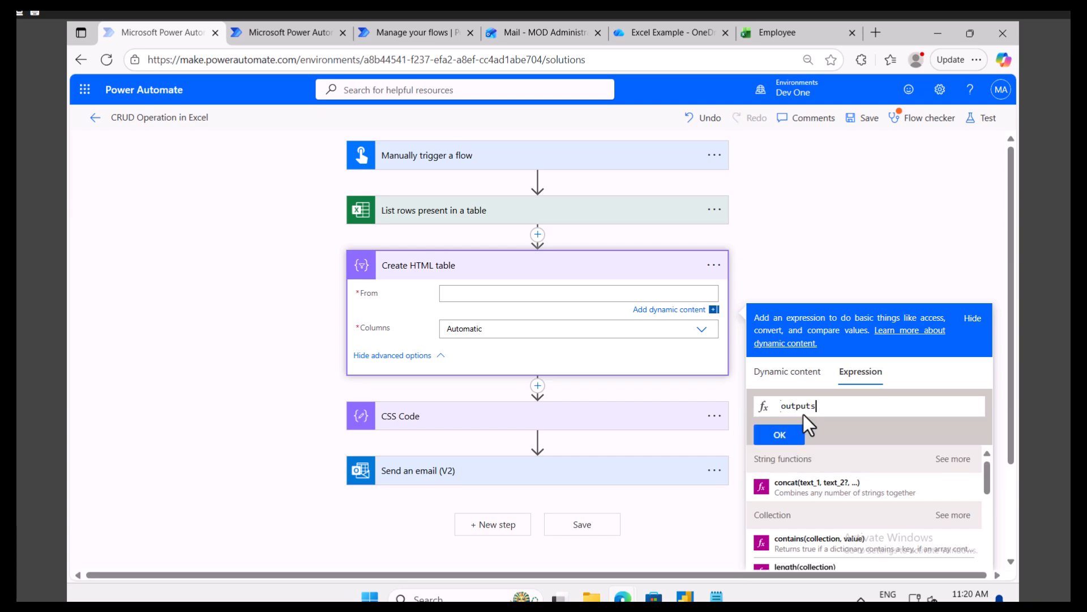
pyautogui.click(397, 34)
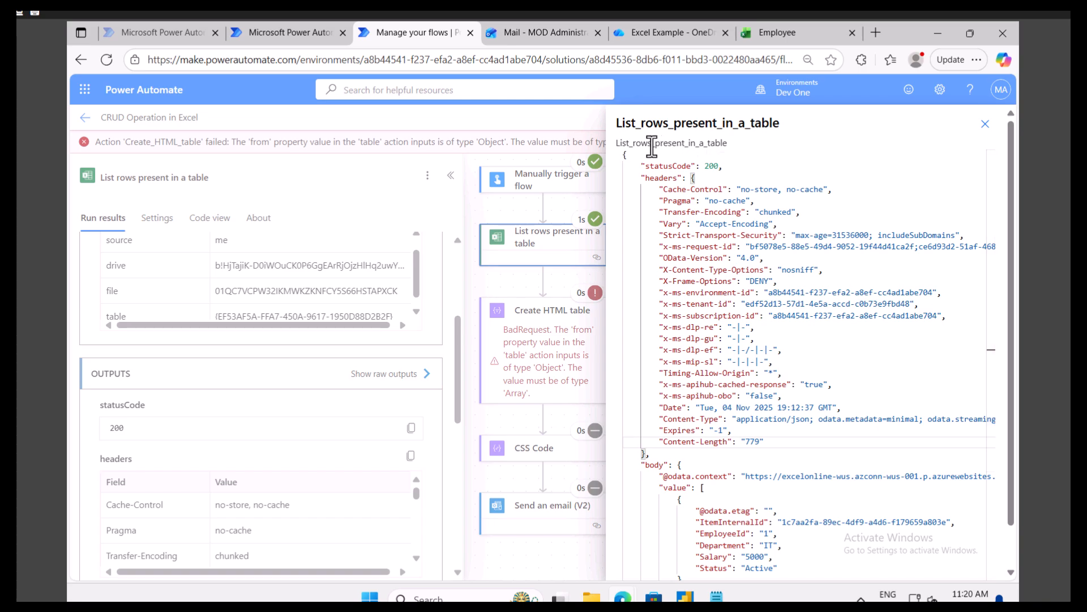
pyautogui.moveTo(619, 143); pyautogui.dragTo(732, 146)
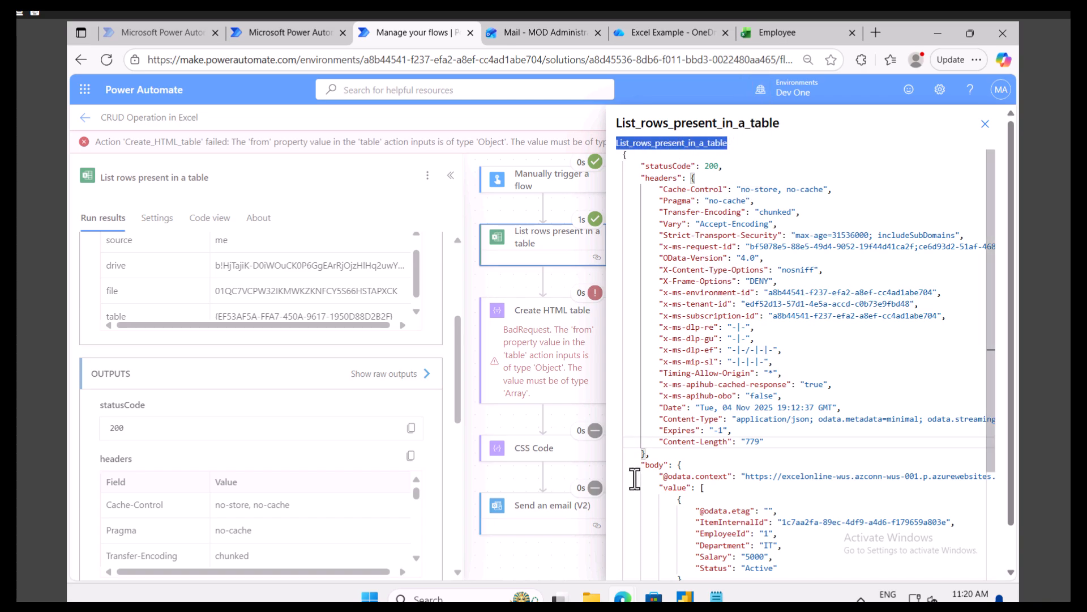
pyautogui.click(148, 32)
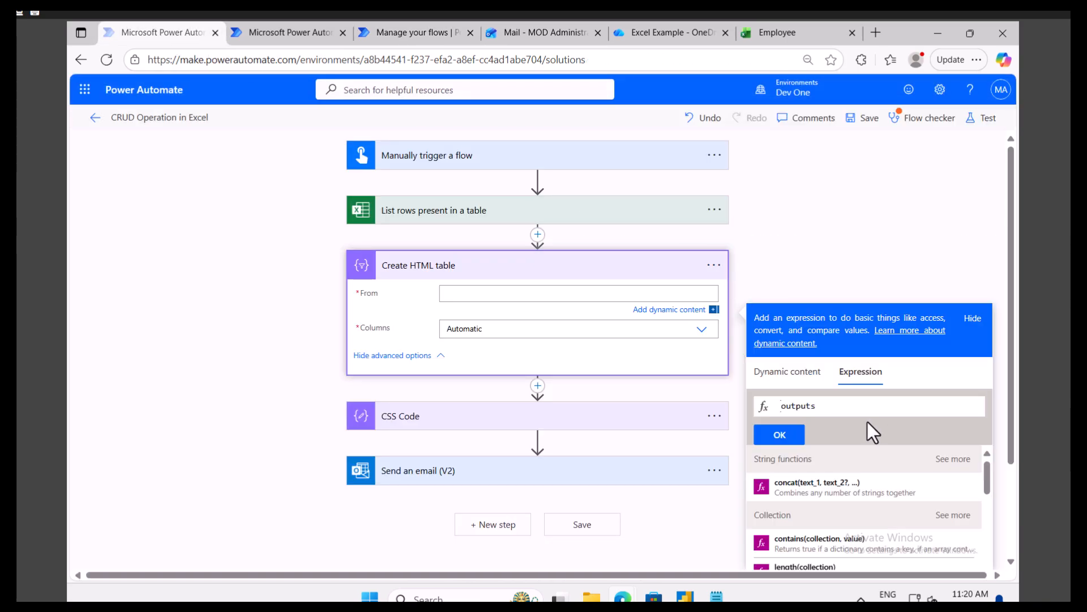
pyautogui.moveTo(821, 406); pyautogui.dragTo(777, 405)
pyautogui.write("body('")
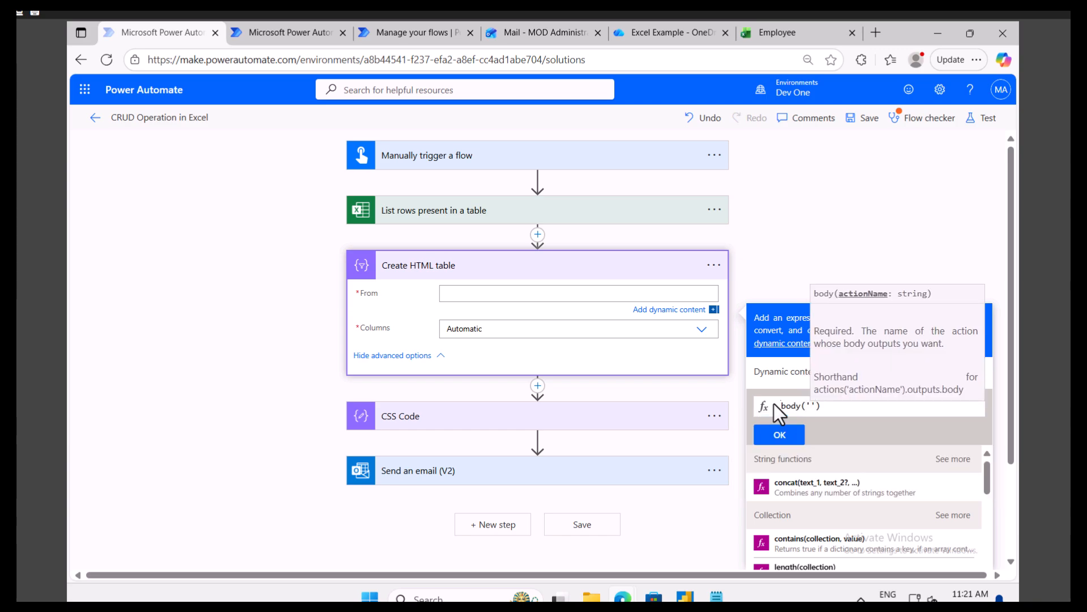
pyautogui.hotkey('ctrl', 'v')
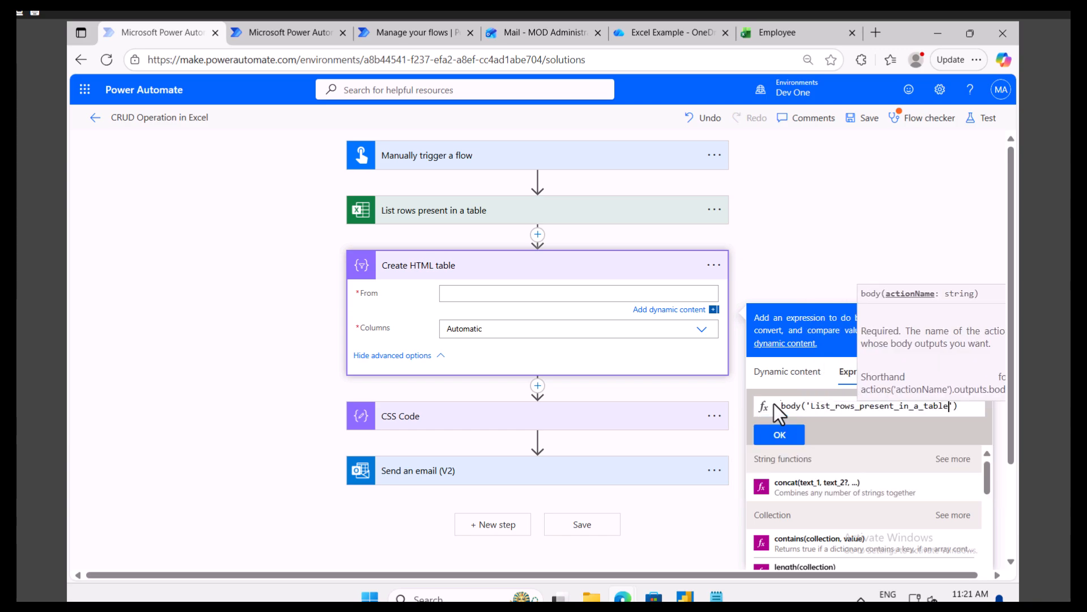
# - Append ?['value'] to the body expression, following the raw outputs' structure, and insert it as the Create HTML table's From value
pyautogui.click(967, 407)
pyautogui.write('?')
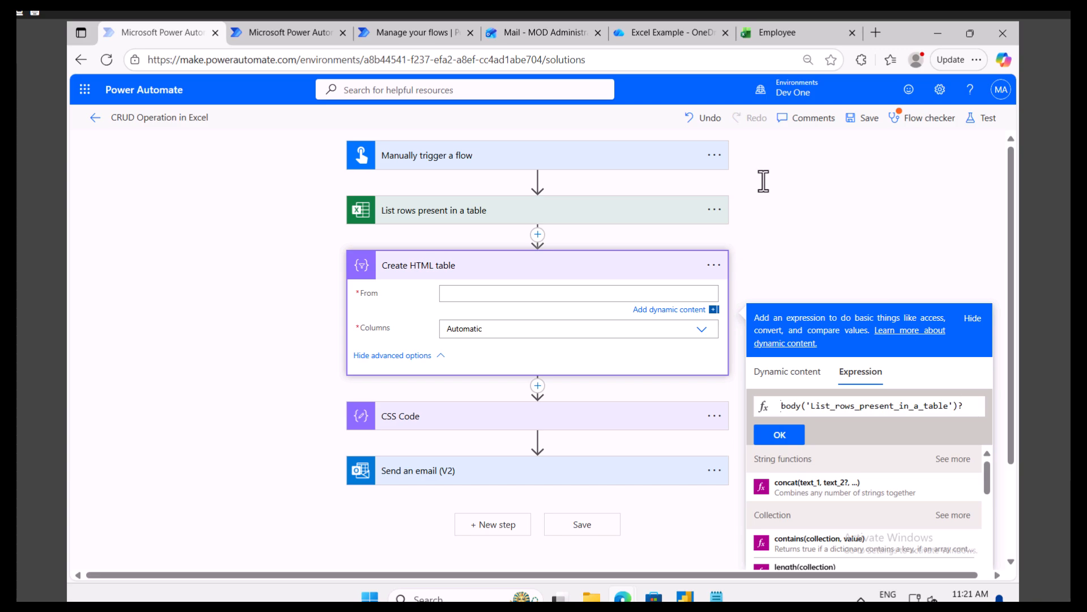
pyautogui.click(410, 34)
pyautogui.click(659, 464)
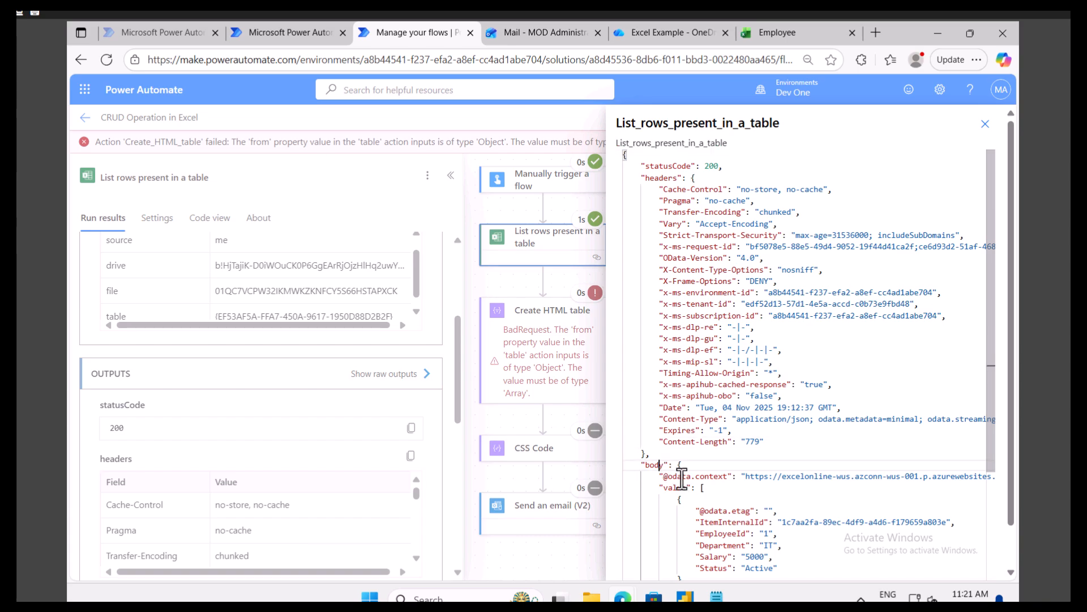
pyautogui.doubleClick(676, 487)
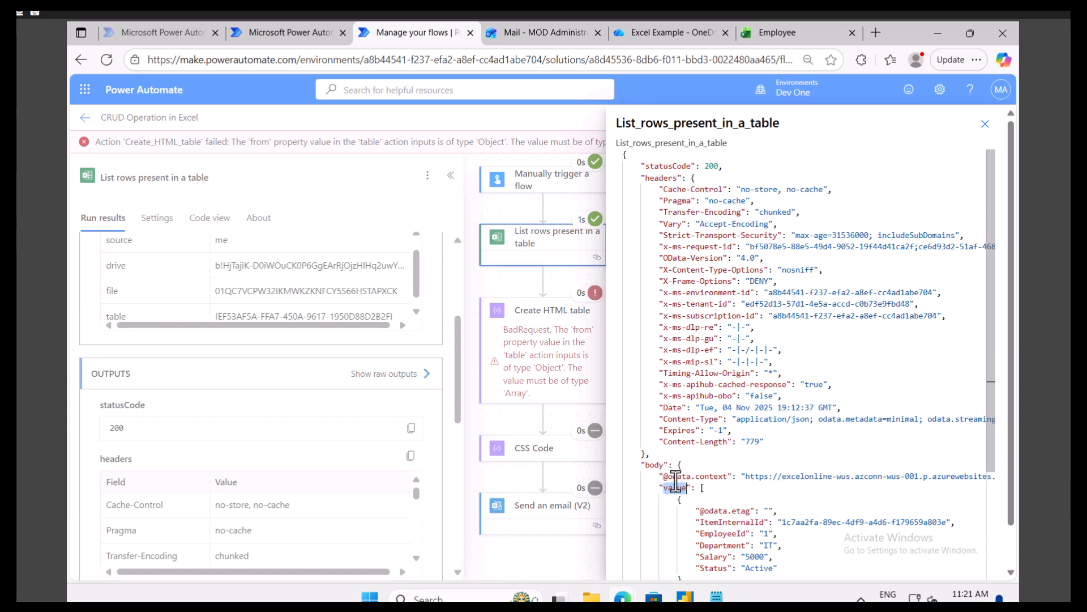
pyautogui.click(190, 35)
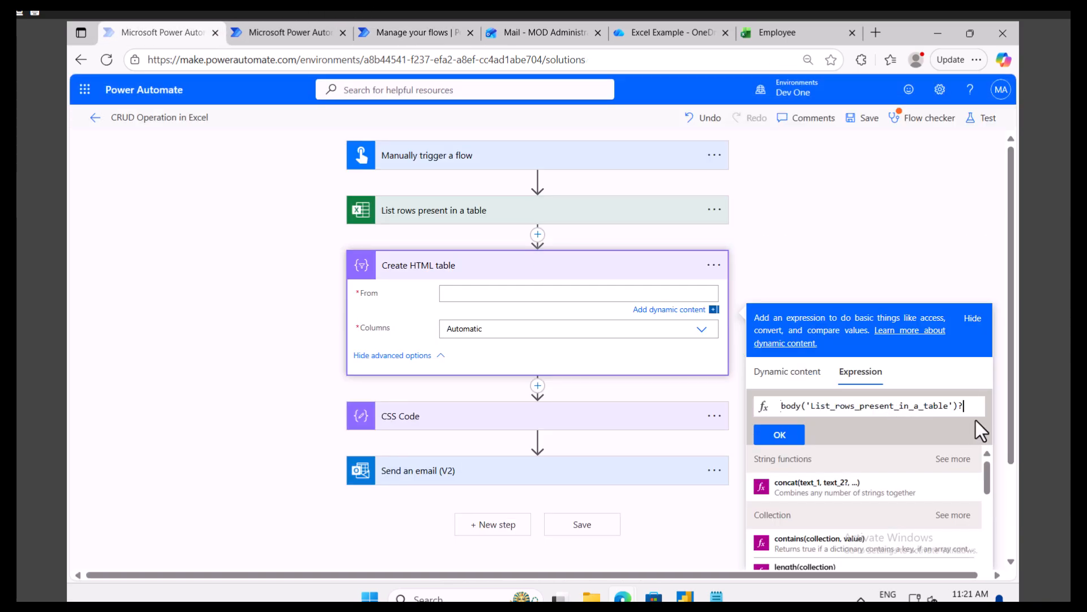
pyautogui.write("'va")
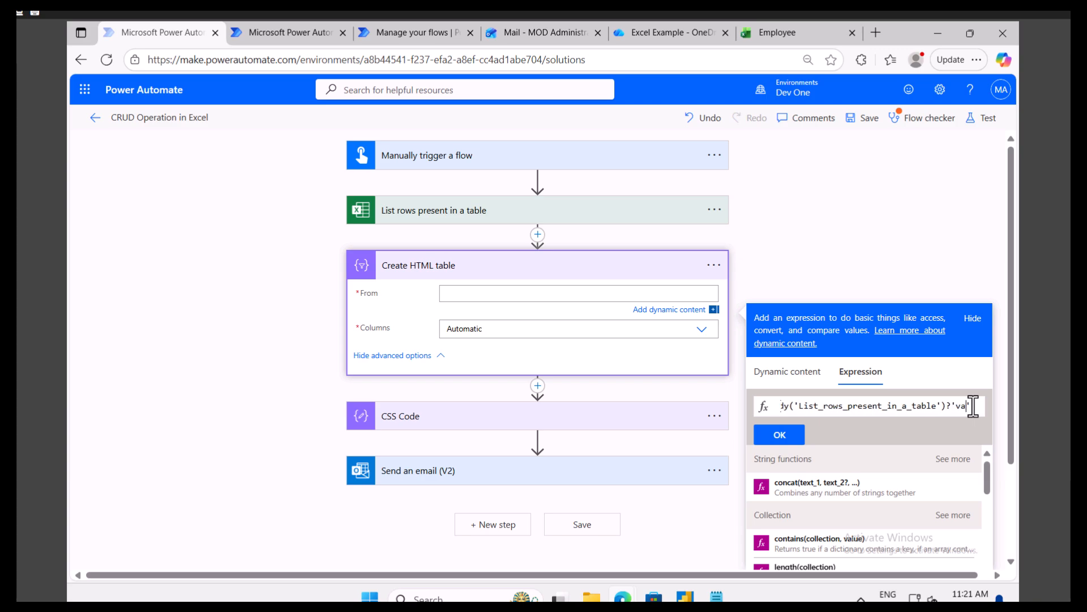
pyautogui.press('BackSpace')
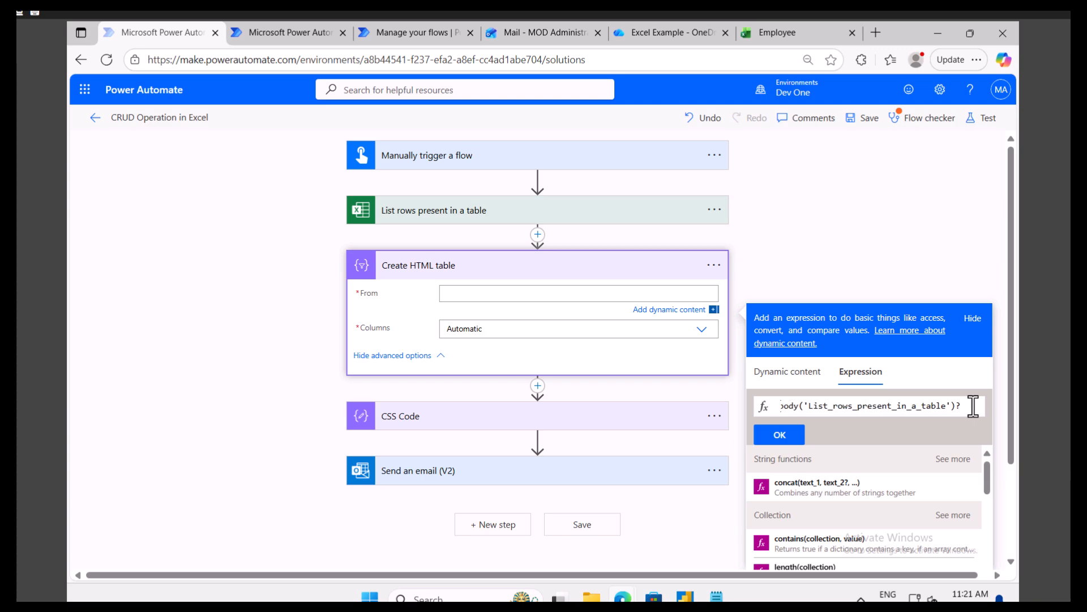
pyautogui.write("['value'")
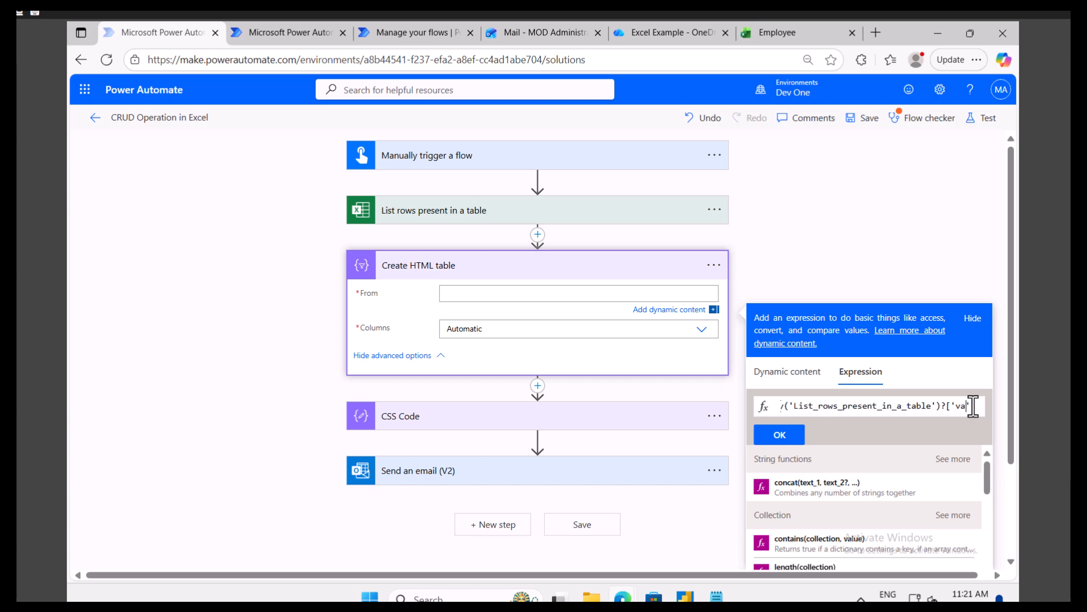
pyautogui.click(781, 436)
pyautogui.click(433, 35)
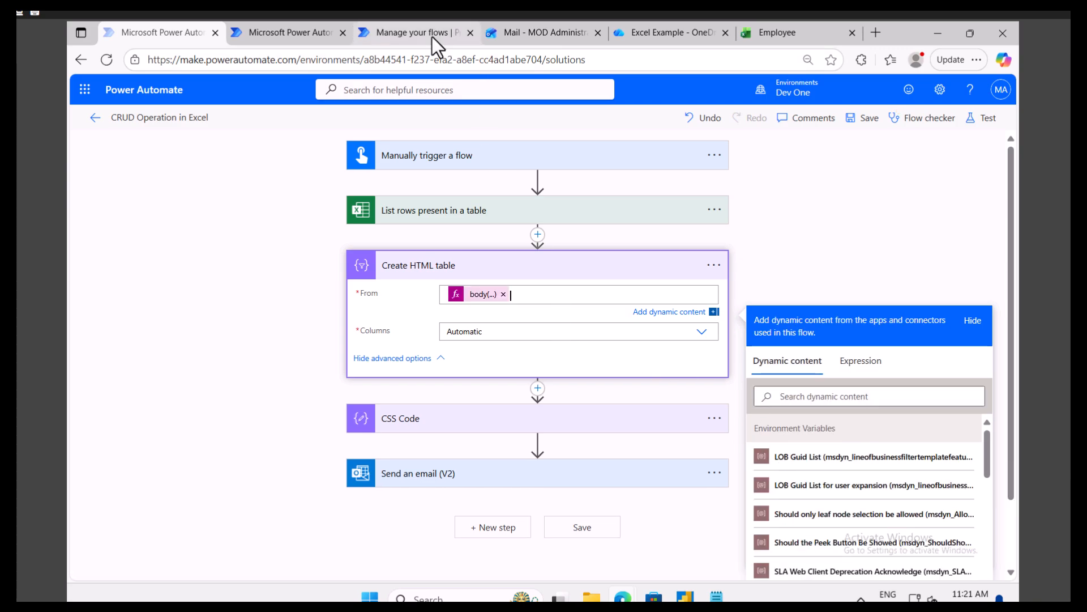
# - Review the row objects inside the body's value array in the raw outputs of List rows present in a table
pyautogui.scroll(-3, 827, 442)
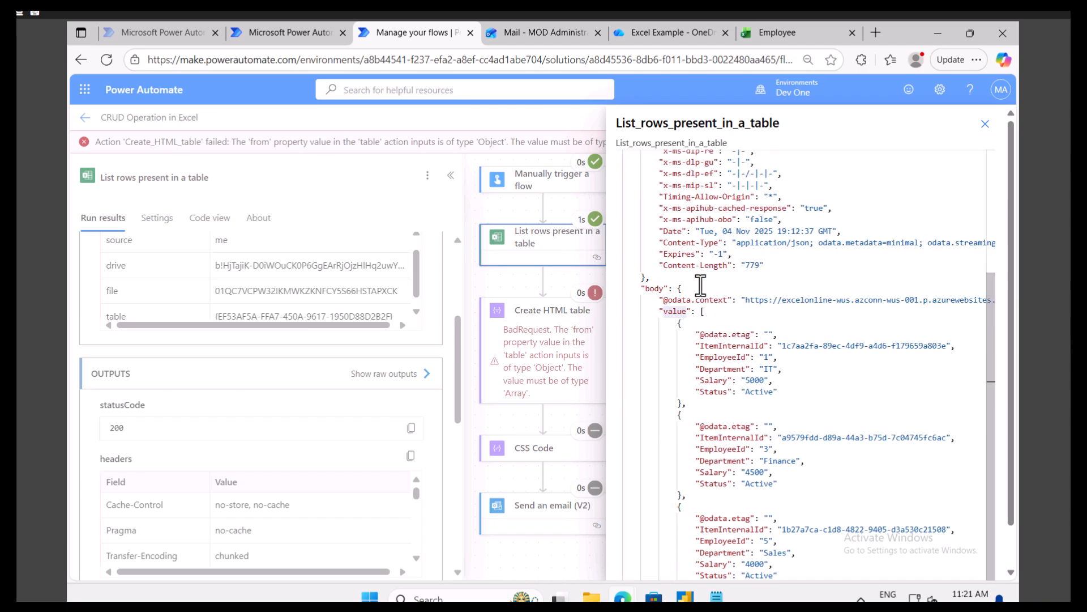
pyautogui.moveTo(697, 336)
pyautogui.mouseDown()
pyautogui.moveTo(725, 346)
pyautogui.moveTo(963, 353)
pyautogui.moveTo(688, 338)
pyautogui.moveTo(700, 338)
pyautogui.mouseUp()
pyautogui.click(964, 352)
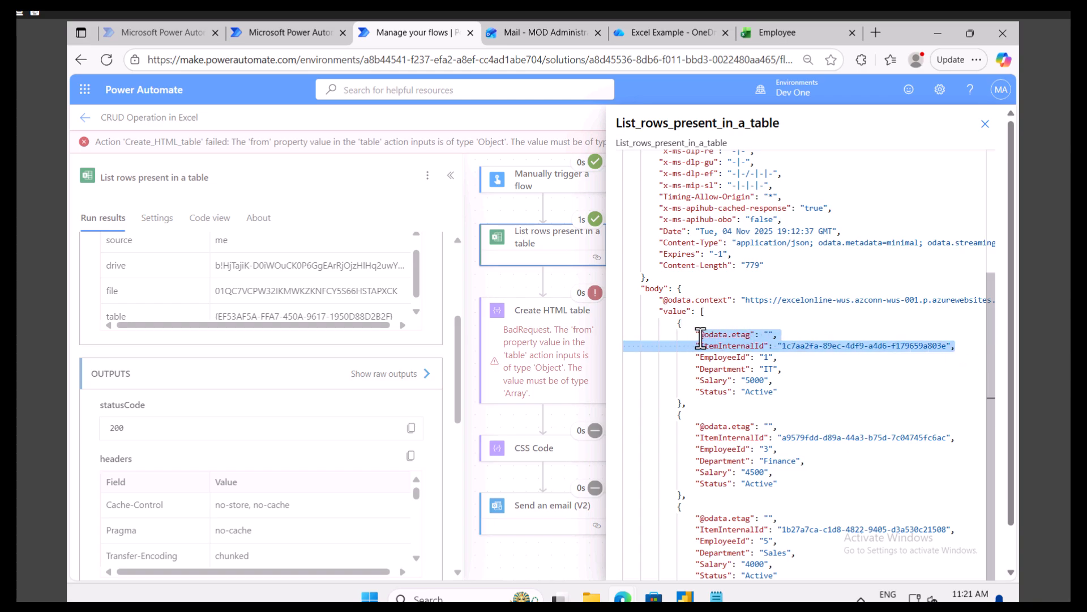
pyautogui.click(177, 34)
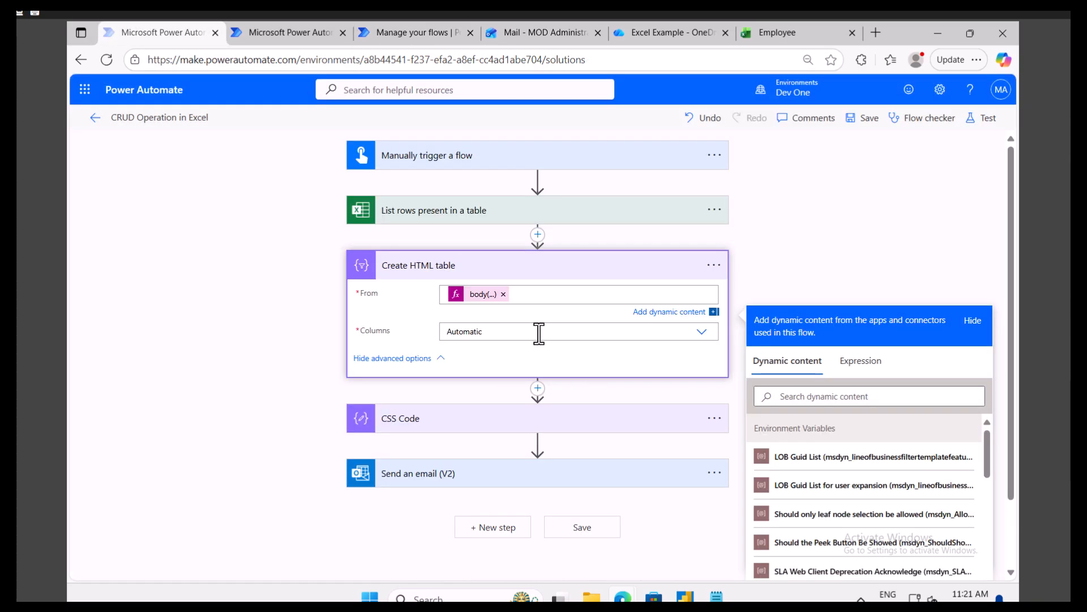
# - Switch the HTML table's columns to Custom and add EmployeeId as the first header, copied from the Employee workbook
pyautogui.click(701, 334)
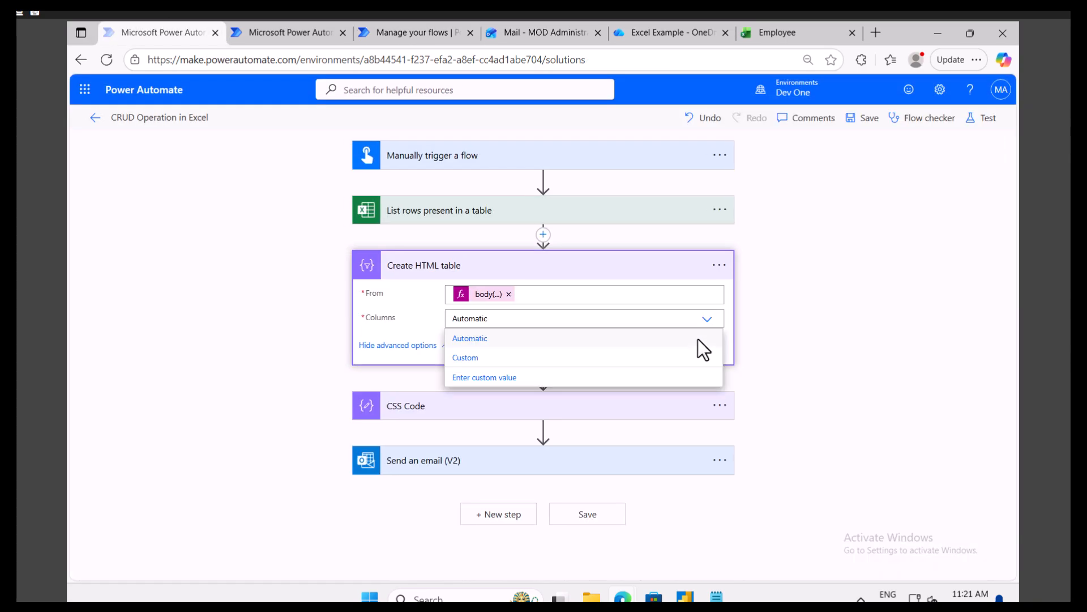
pyautogui.click(490, 358)
pyautogui.click(468, 352)
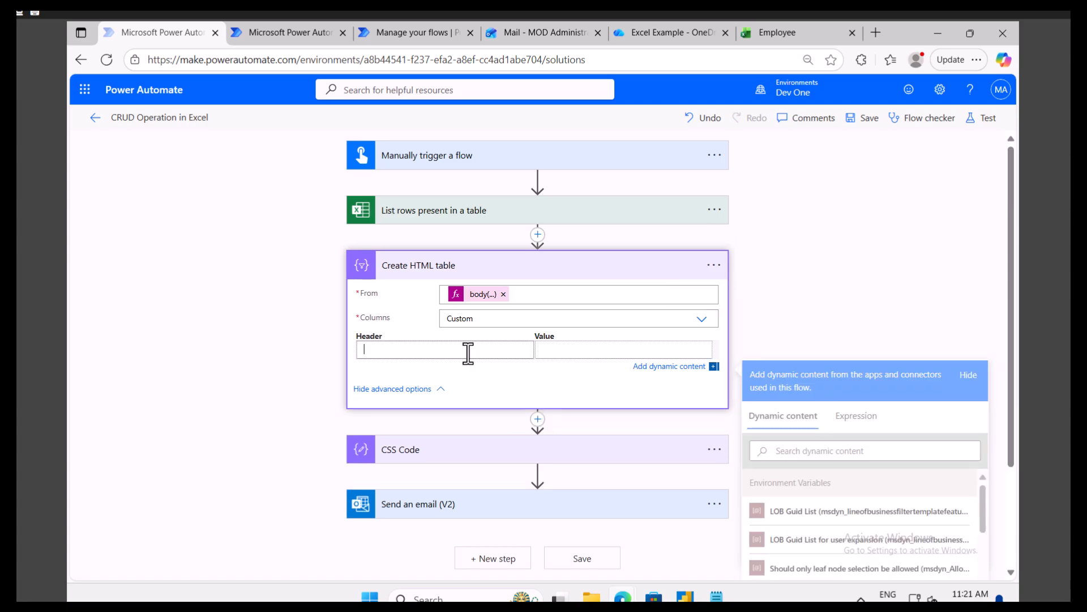
pyautogui.click(790, 33)
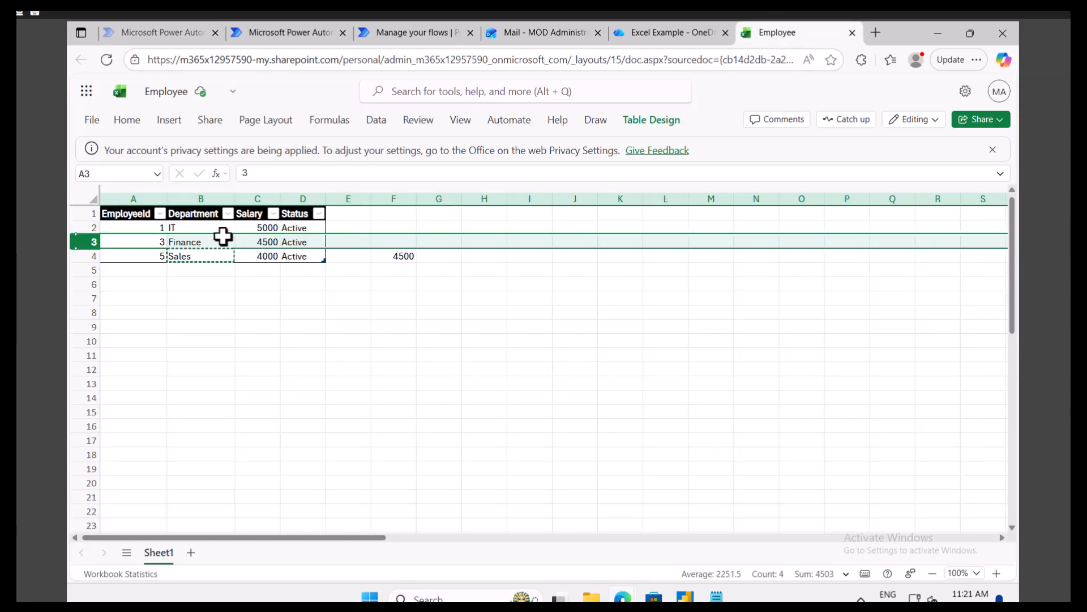
pyautogui.click(139, 212)
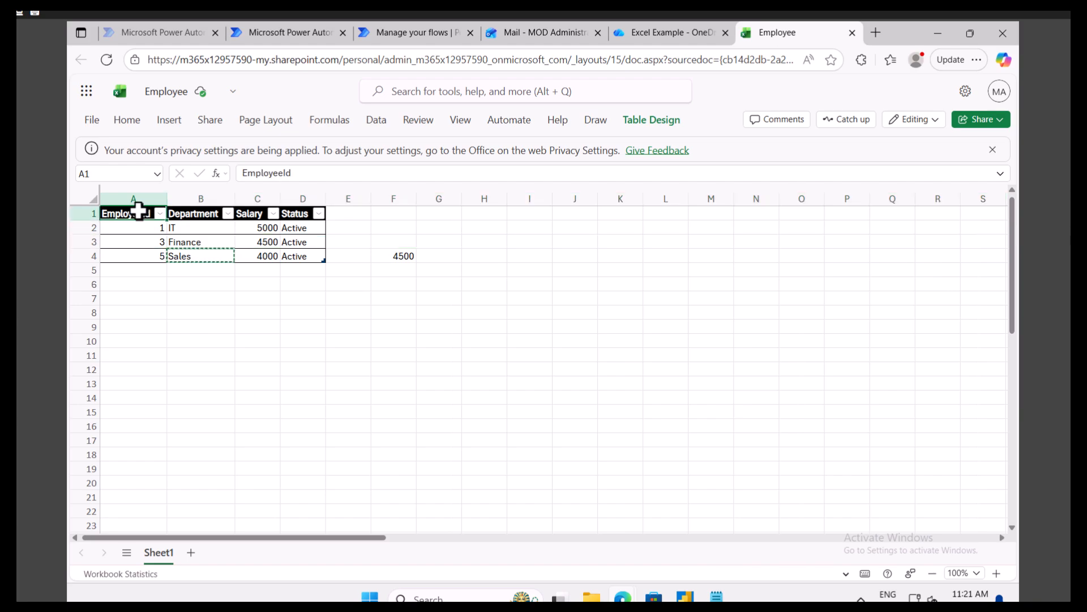
pyautogui.hotkey('ctrl', 'c')
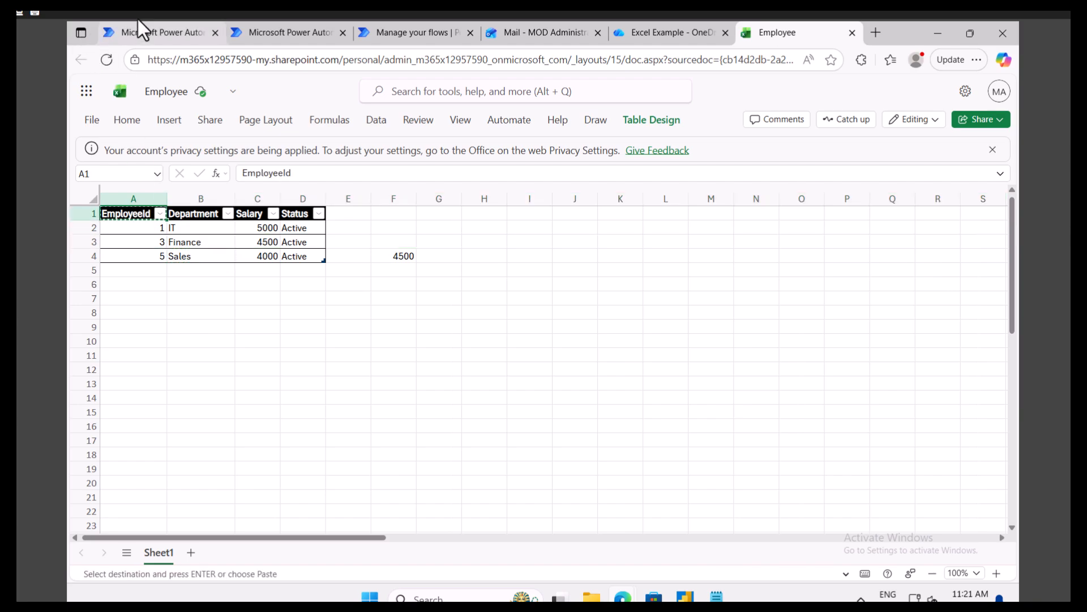
pyautogui.click(143, 34)
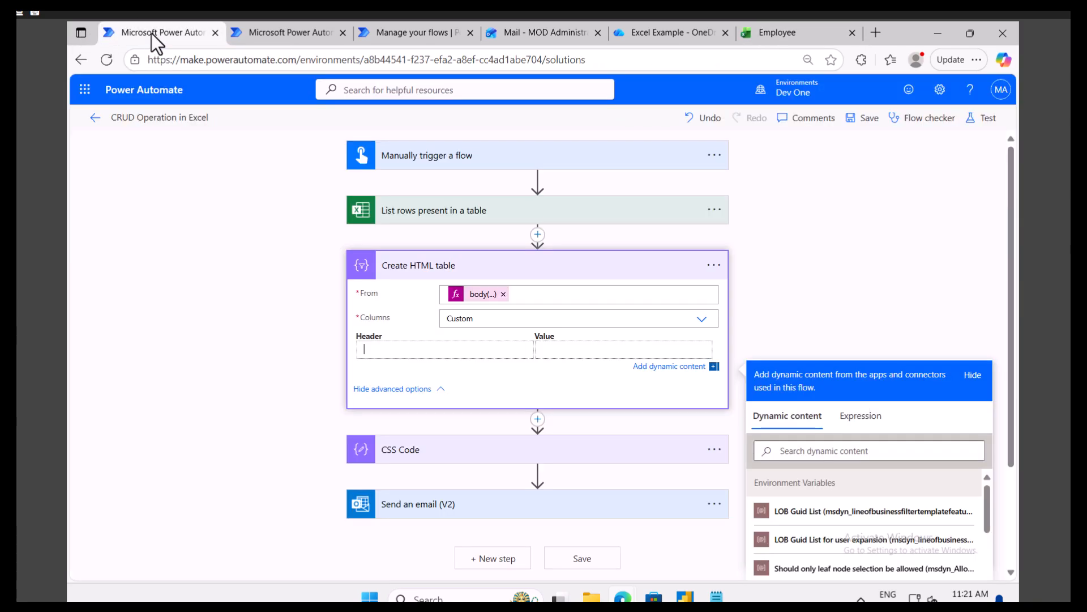
pyautogui.click(420, 348)
pyautogui.hotkey('ctrl', 'v')
pyautogui.click(561, 355)
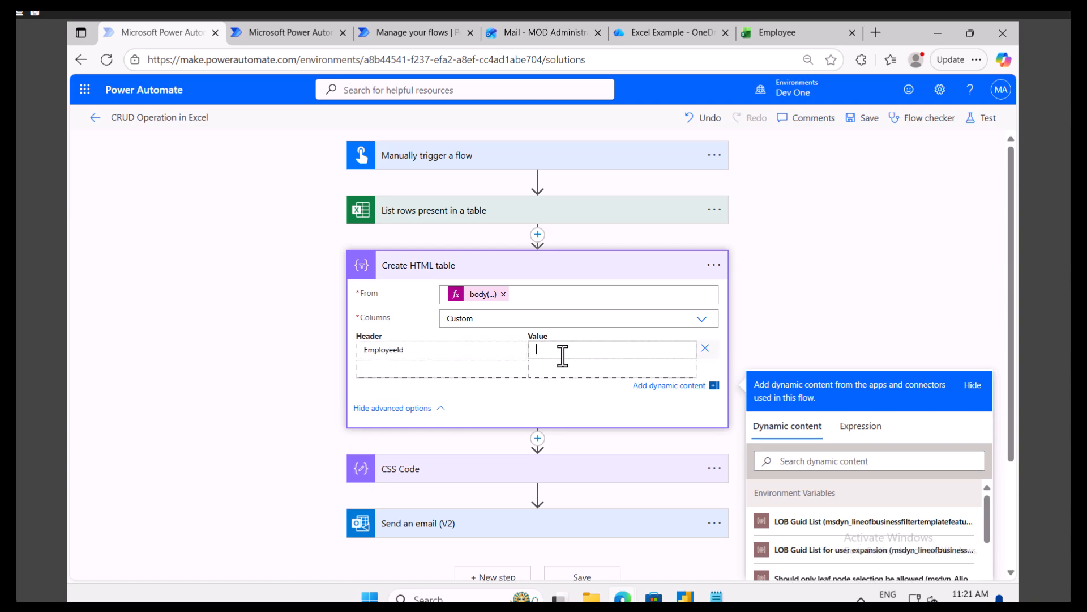
# - Add three more custom column headers to the HTML table: Department, Salary and Status
pyautogui.click(450, 370)
pyautogui.write('Department')
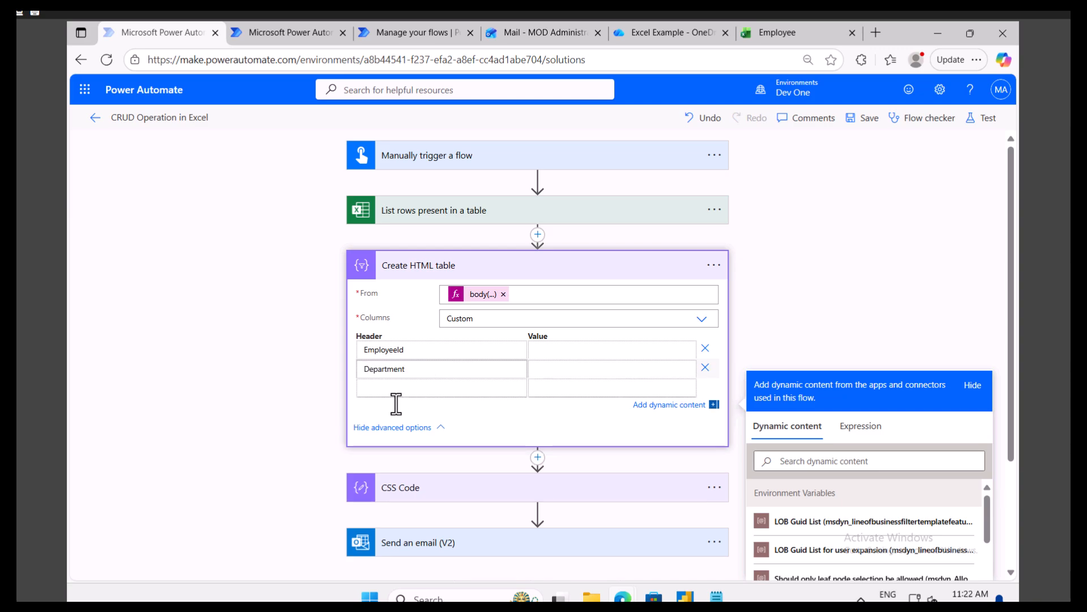
pyautogui.click(405, 387)
pyautogui.write('Salary')
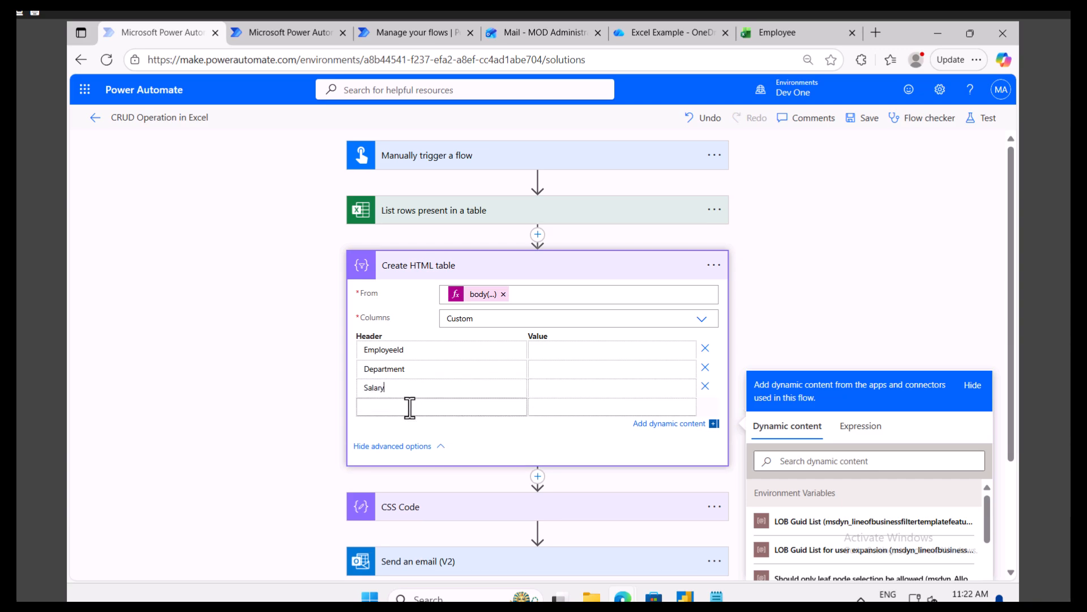
pyautogui.click(410, 407)
pyautogui.write('Status')
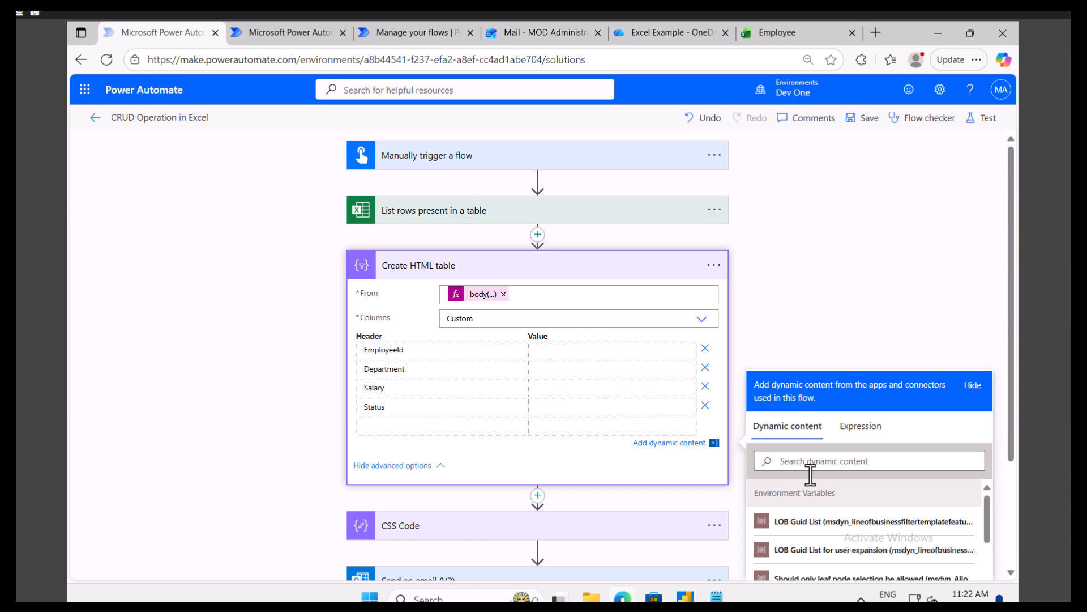
# - Compose the expression item()['EmployeeId'] for the EmployeeId column, reusing the header name as the key
pyautogui.scroll(-3, 858, 468)
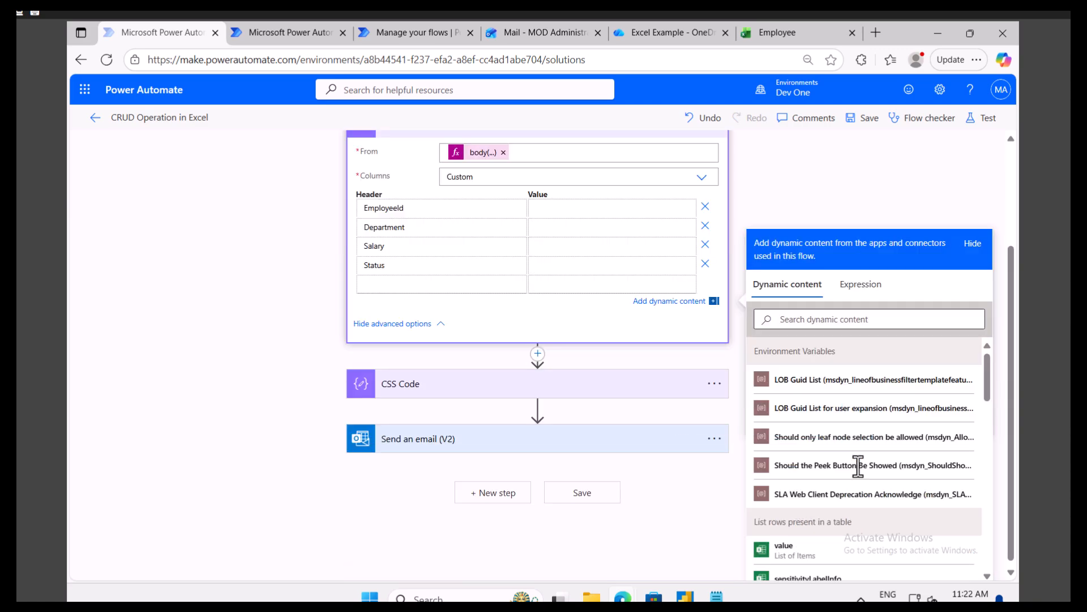
pyautogui.scroll(-5, 852, 447)
pyautogui.scroll(-10, 853, 447)
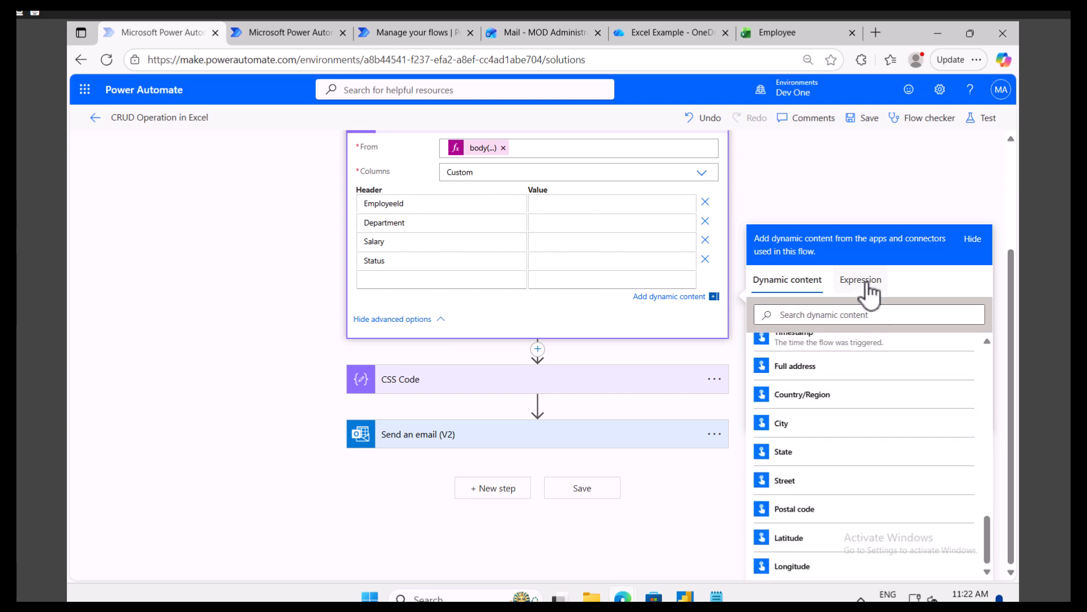
pyautogui.click(541, 203)
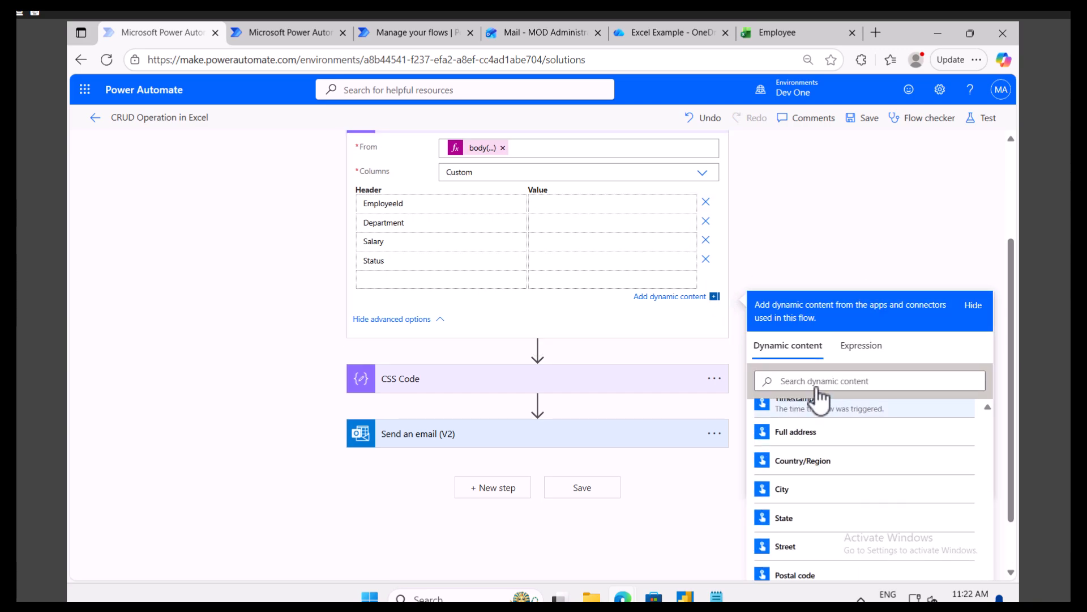
pyautogui.click(861, 347)
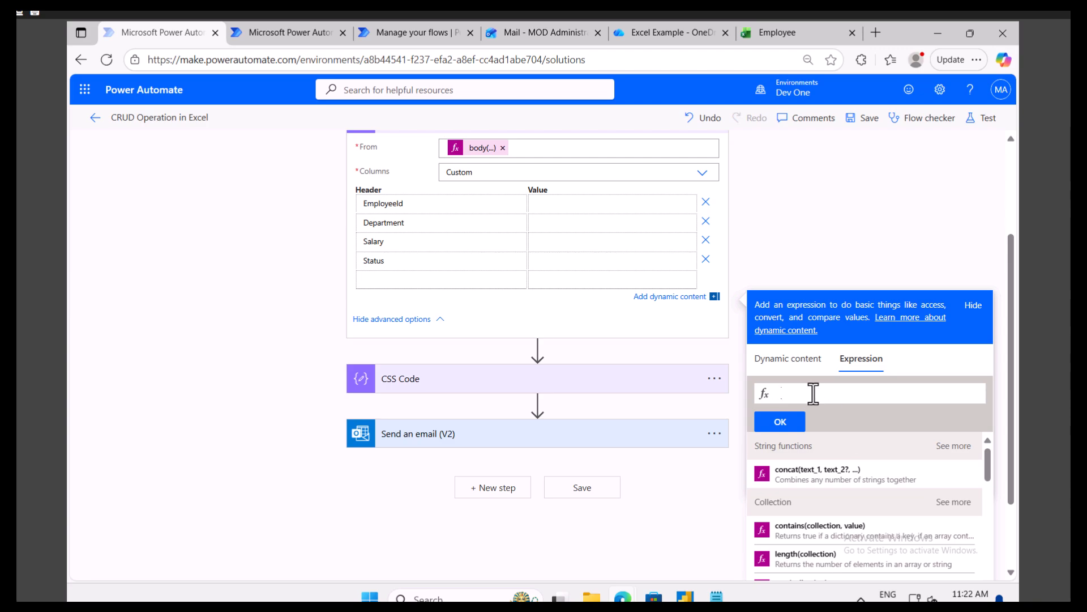
pyautogui.write('item()[')
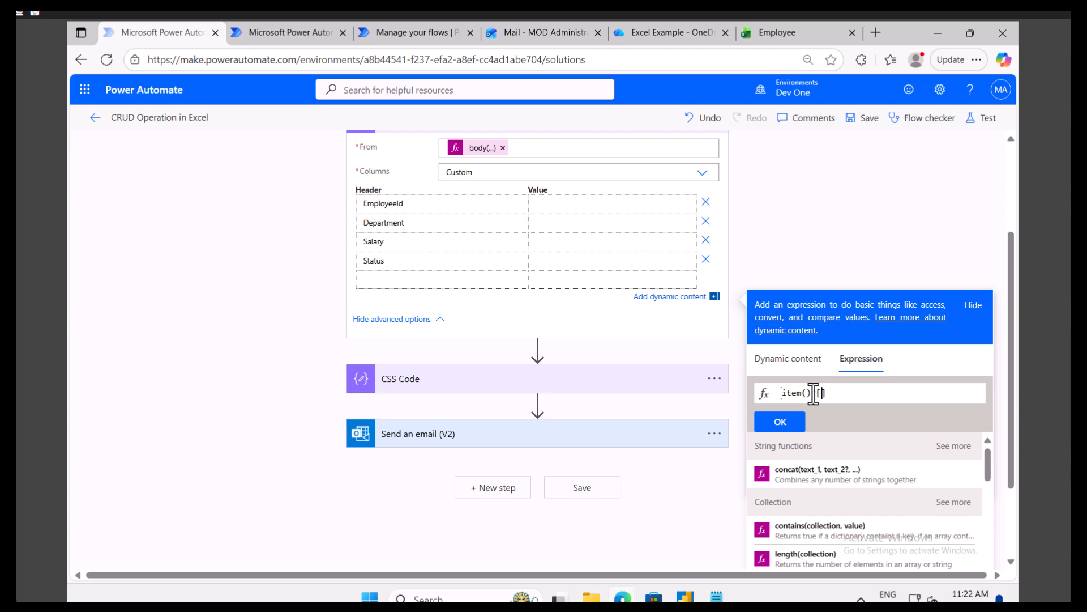
pyautogui.click(818, 392)
pyautogui.click(819, 393)
pyautogui.press('BackSpace')
pyautogui.doubleClick(389, 204)
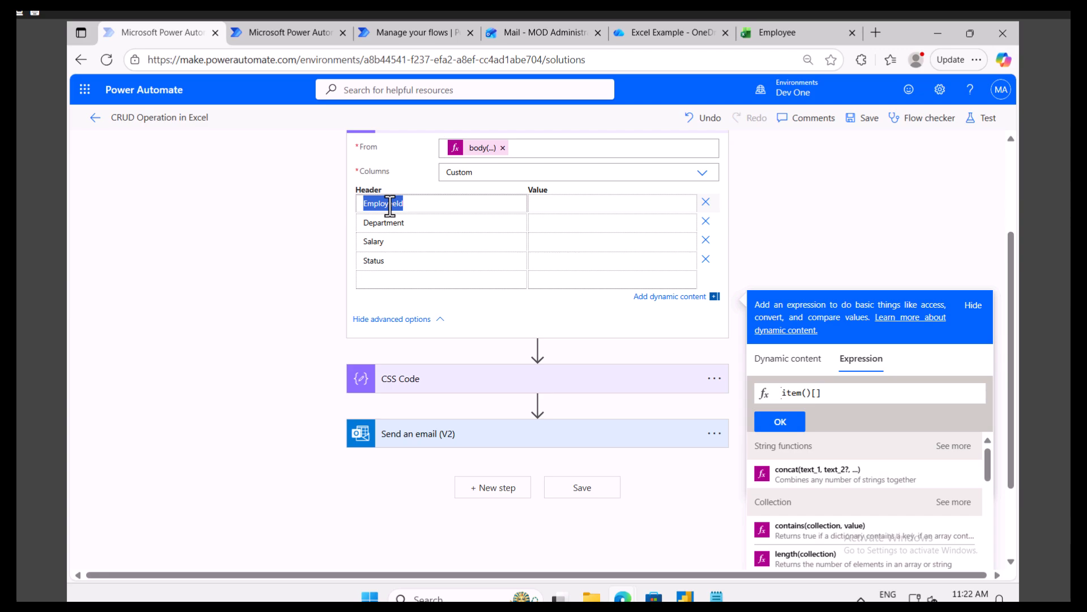
pyautogui.click(817, 392)
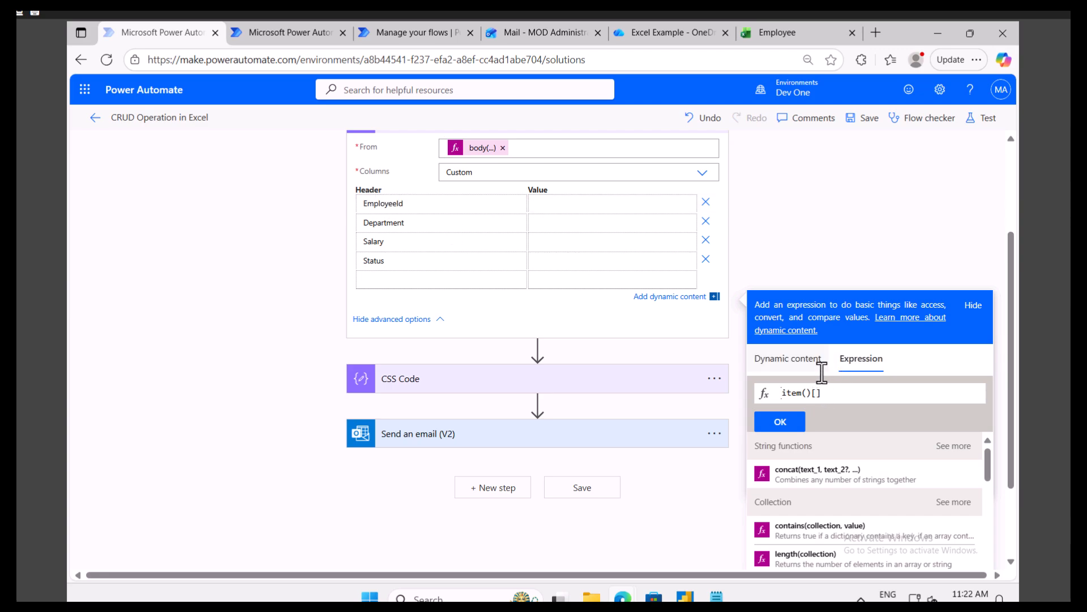
pyautogui.write("'")
pyautogui.hotkey('ctrl', 'v')
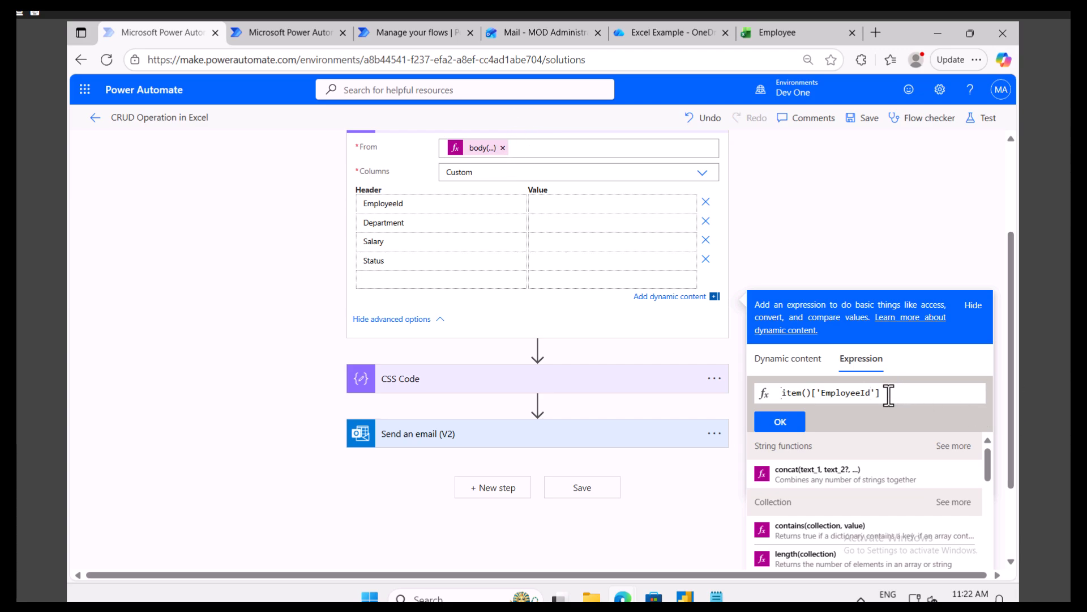
# - Try to insert the item()['EmployeeId'] expression within the EmployeeId header text, and remove it from there
pyautogui.click(397, 203)
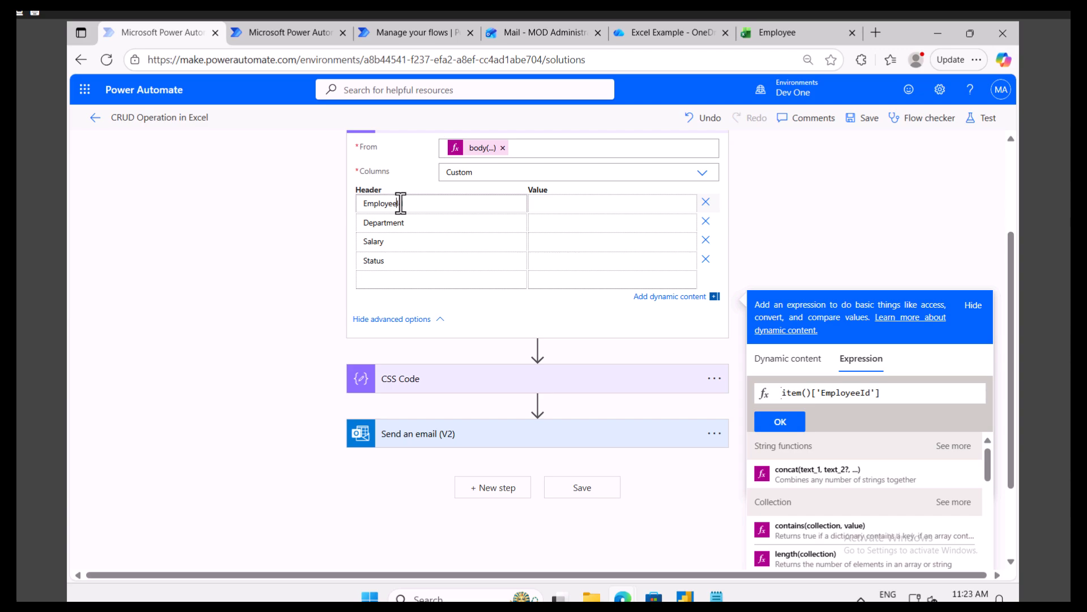
pyautogui.click(780, 422)
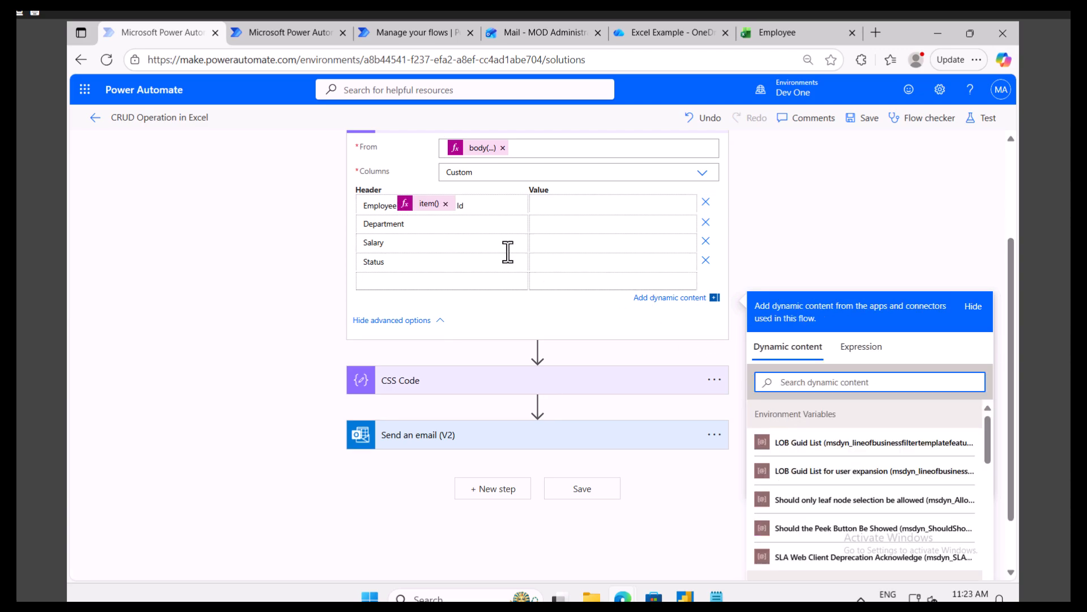
pyautogui.click(446, 204)
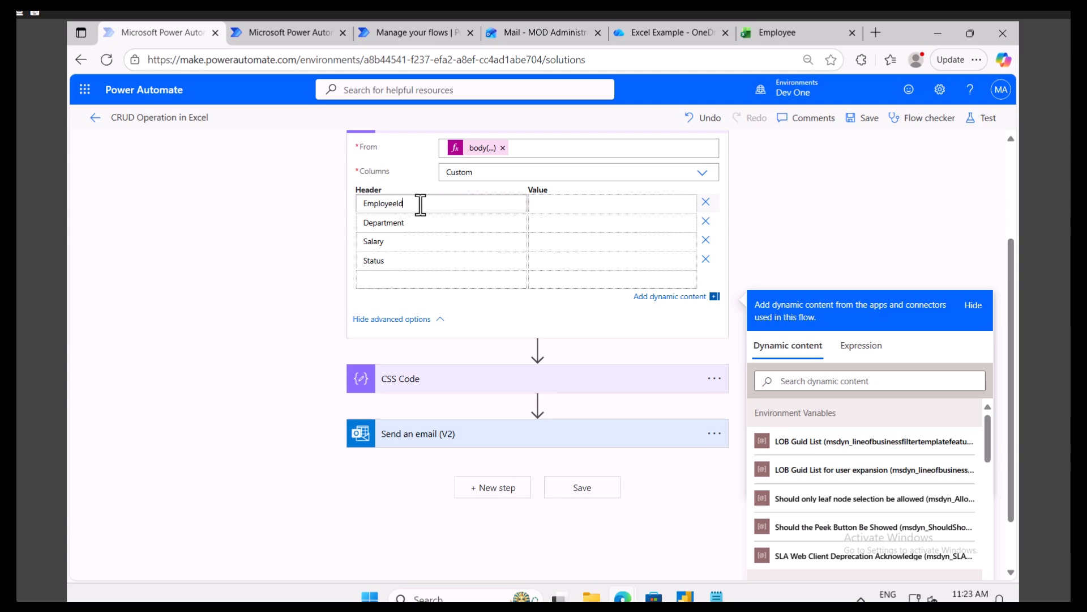
# - Set the EmployeeId column's value to the expression item()['EmployeeId']
pyautogui.click(563, 204)
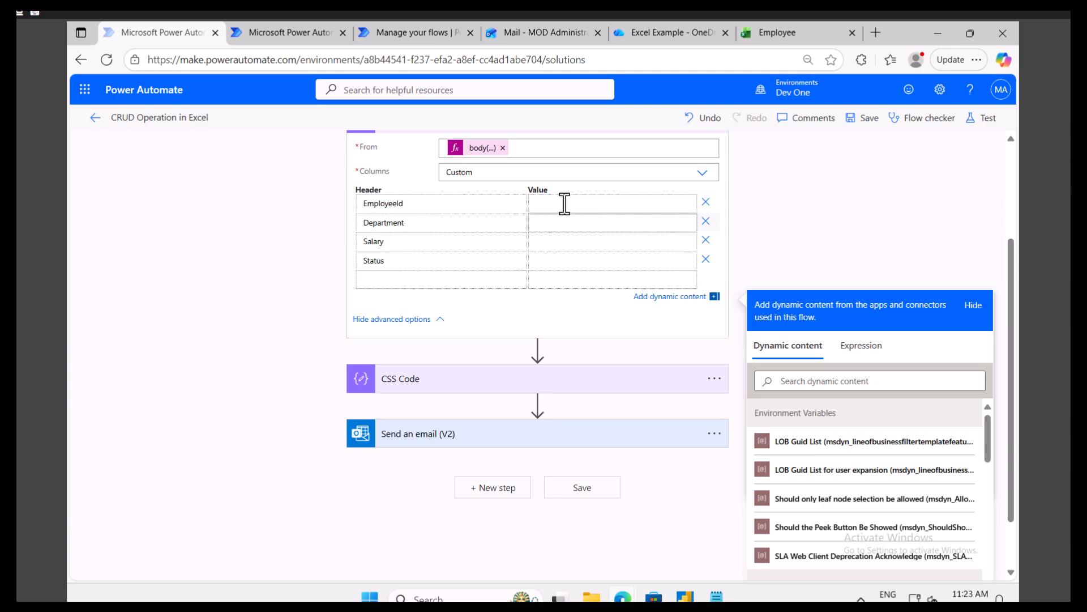
pyautogui.click(861, 349)
pyautogui.write('e')
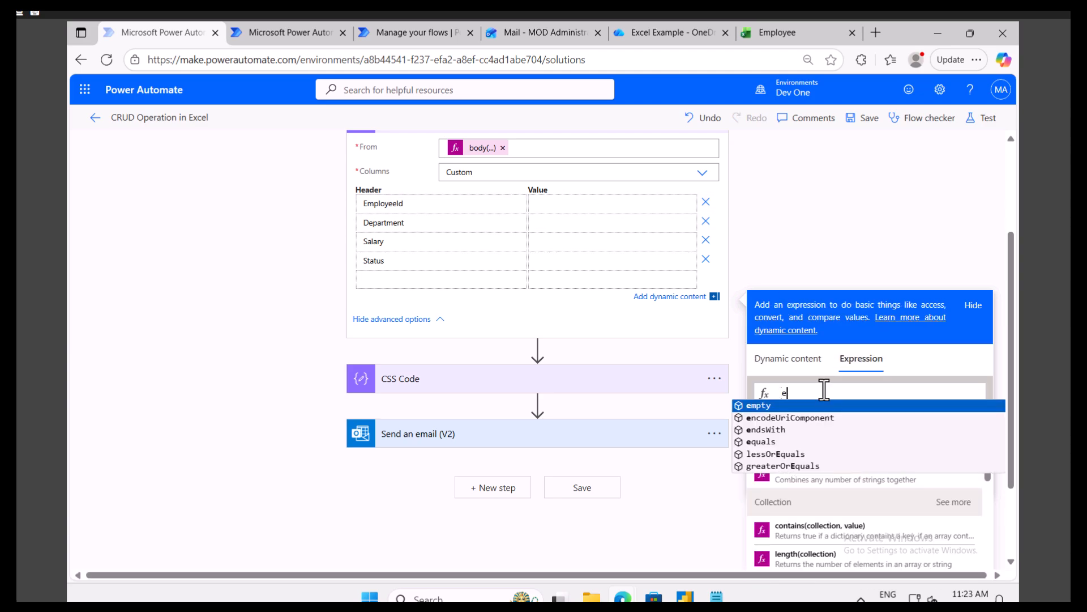
pyautogui.press('BackSpace')
pyautogui.write('ite')
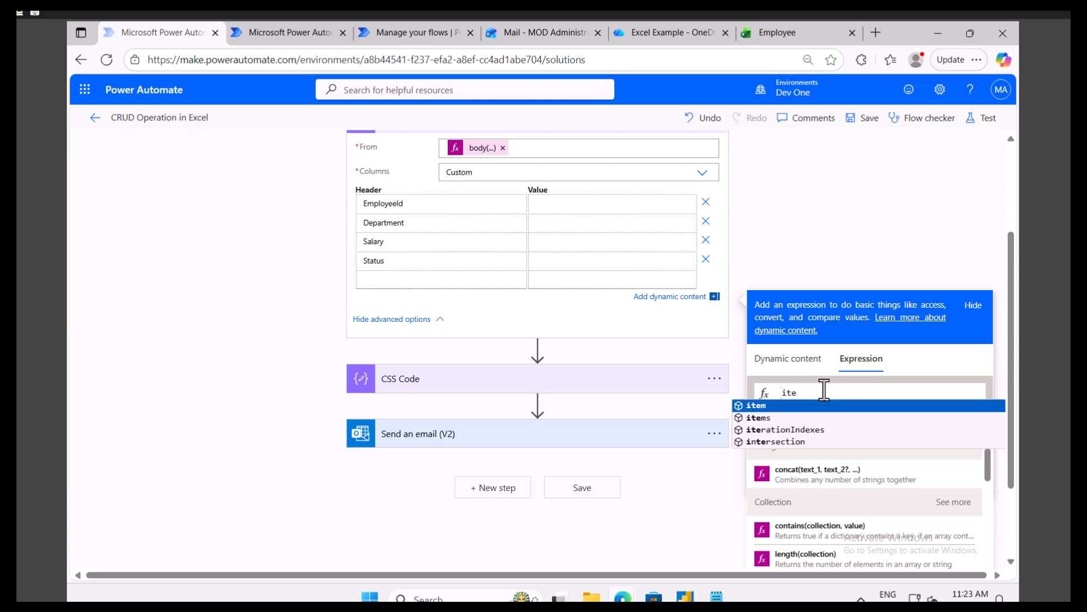
pyautogui.press('Return')
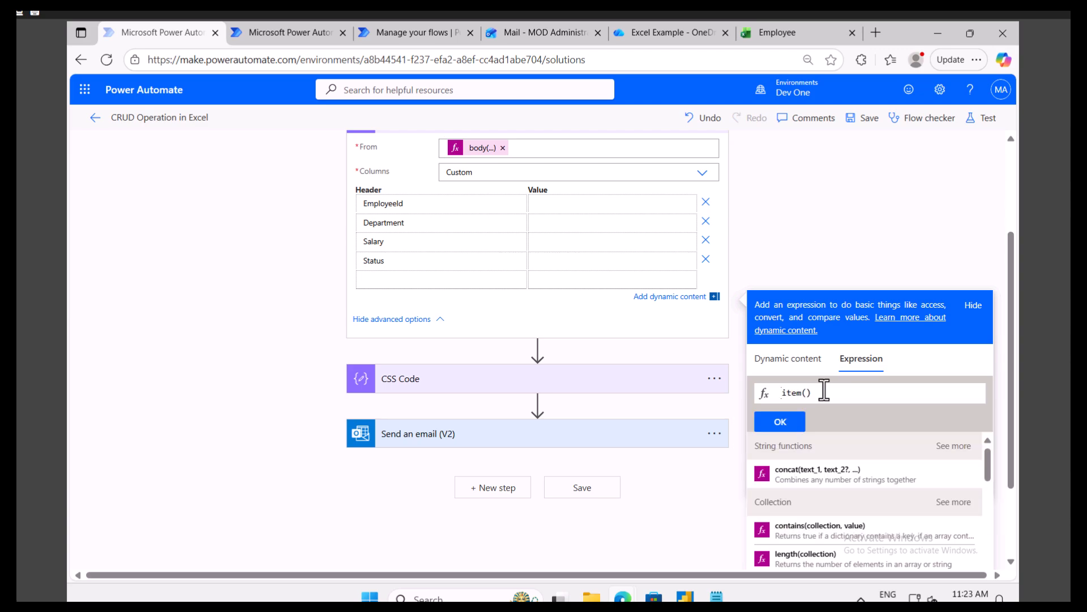
pyautogui.write("['EmployeeId")
pyautogui.click(789, 430)
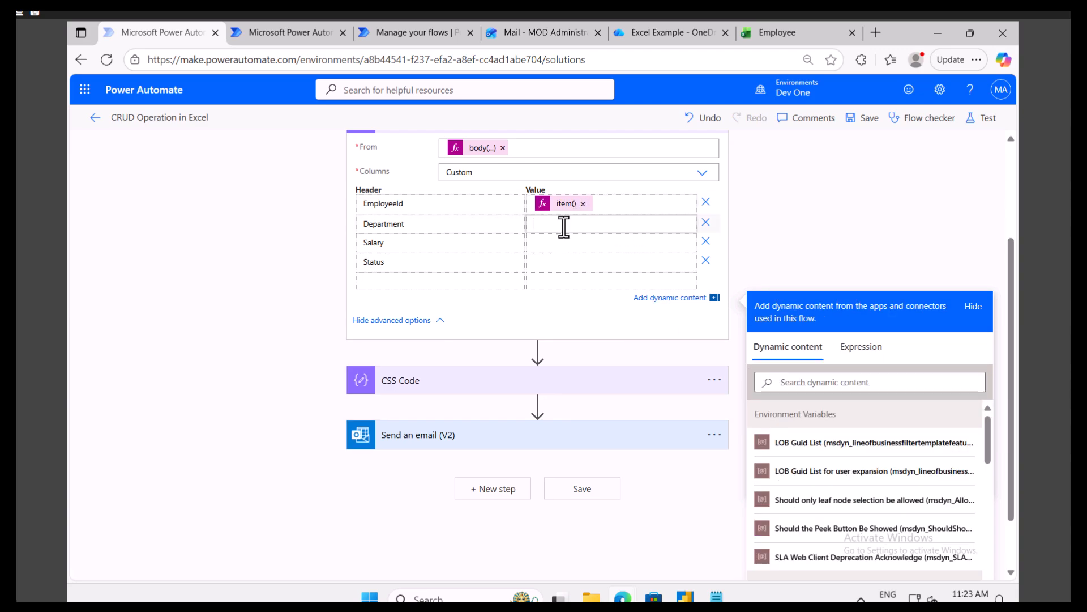
# - Set the Department column's value to the expression item()['Department']
pyautogui.click(861, 348)
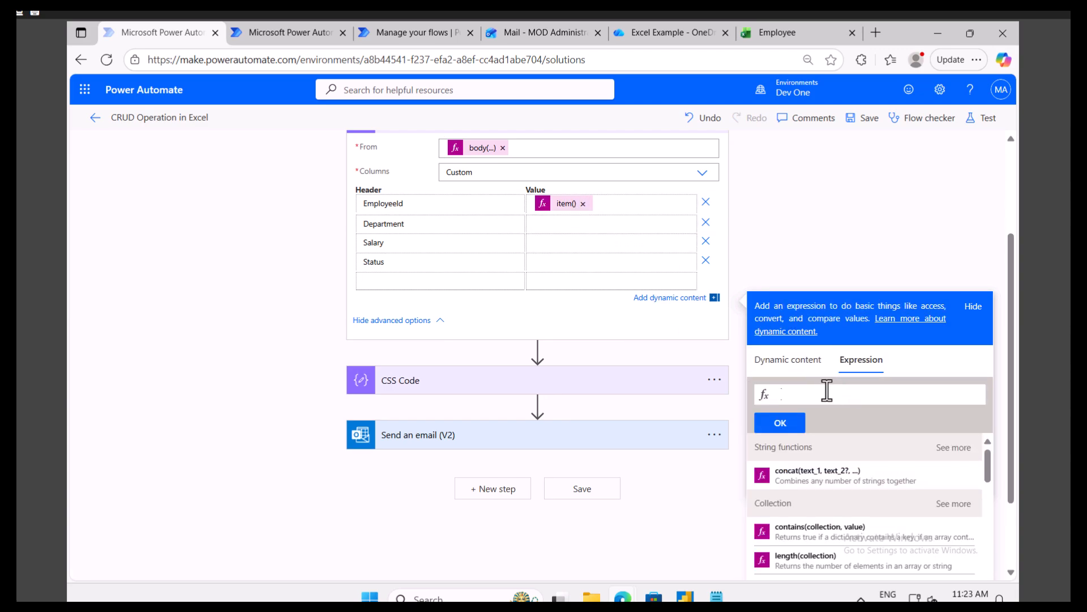
pyautogui.write('ite')
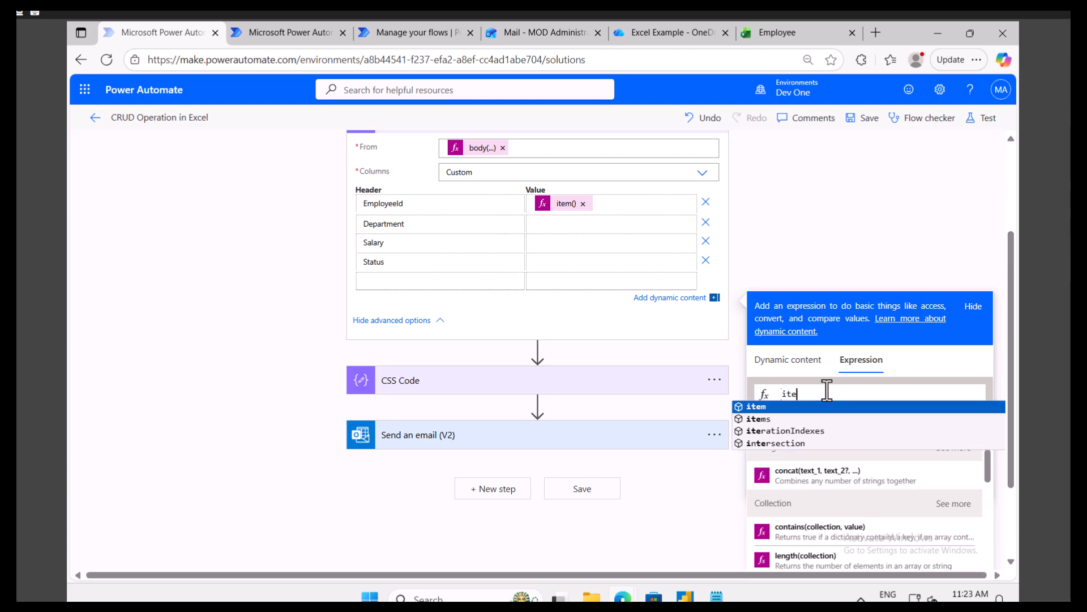
pyautogui.write('m()')
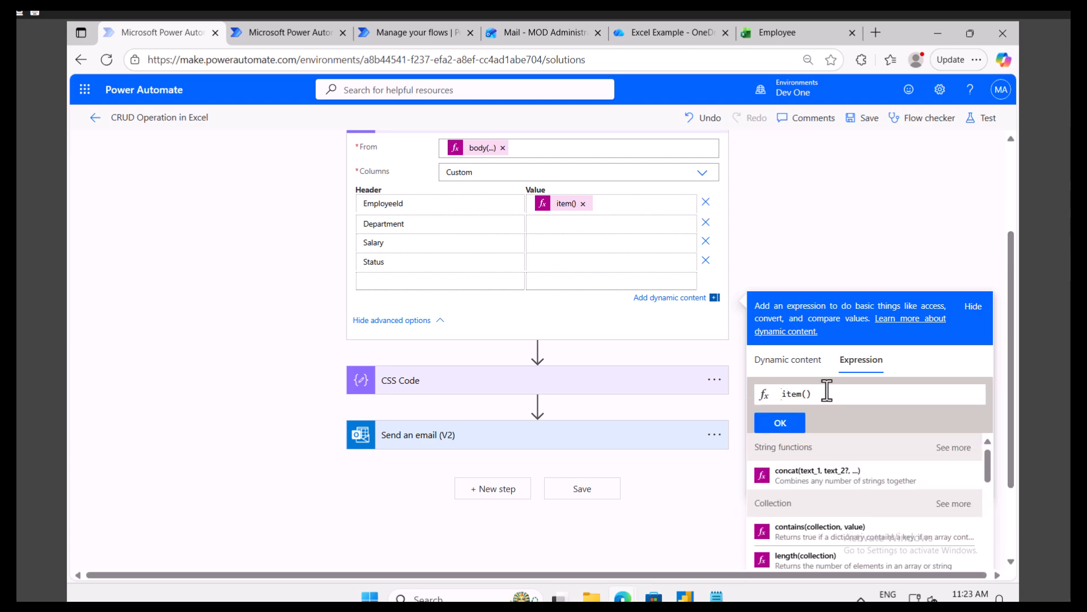
pyautogui.write("['")
pyautogui.click(405, 223)
pyautogui.doubleClick(390, 225)
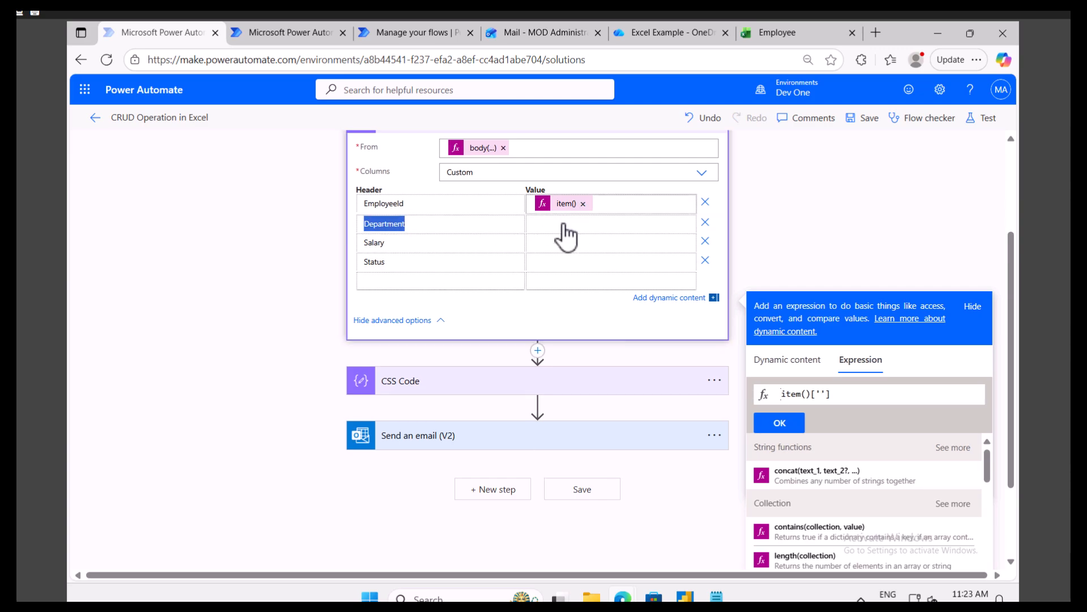
pyautogui.click(820, 393)
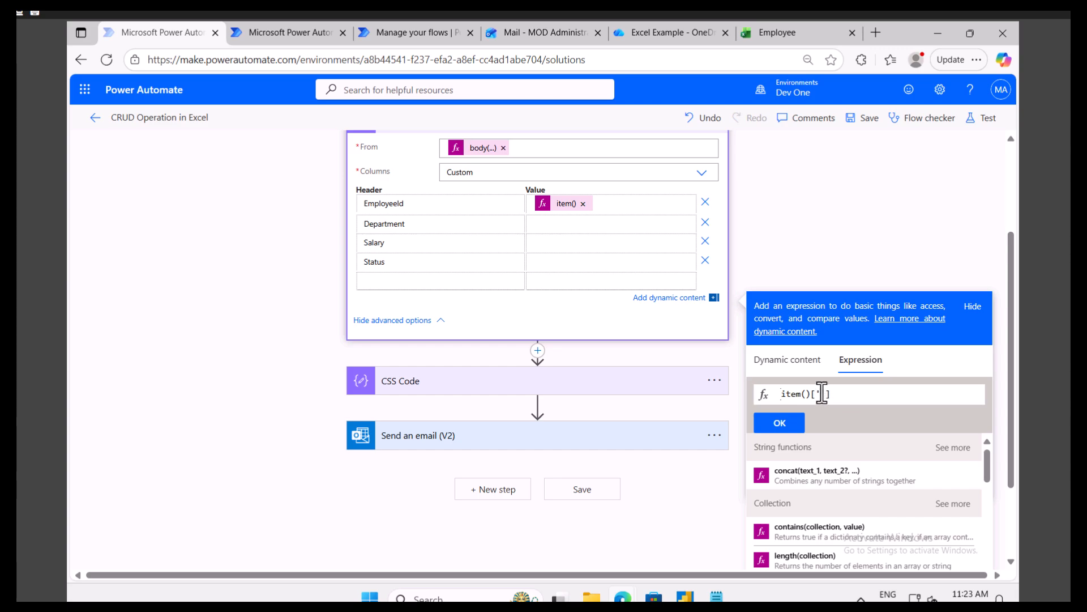
pyautogui.write('Department')
pyautogui.click(780, 422)
pyautogui.click(566, 249)
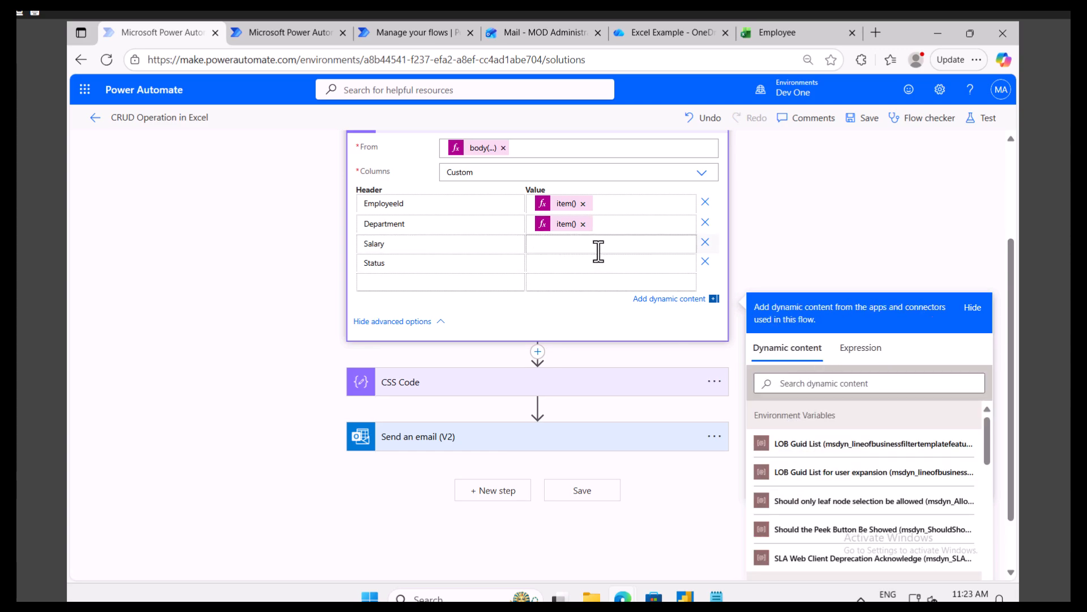
# - Set the Salary column's value to the expression item()['Salary'] and remove the Status column from the HTML table
pyautogui.click(852, 349)
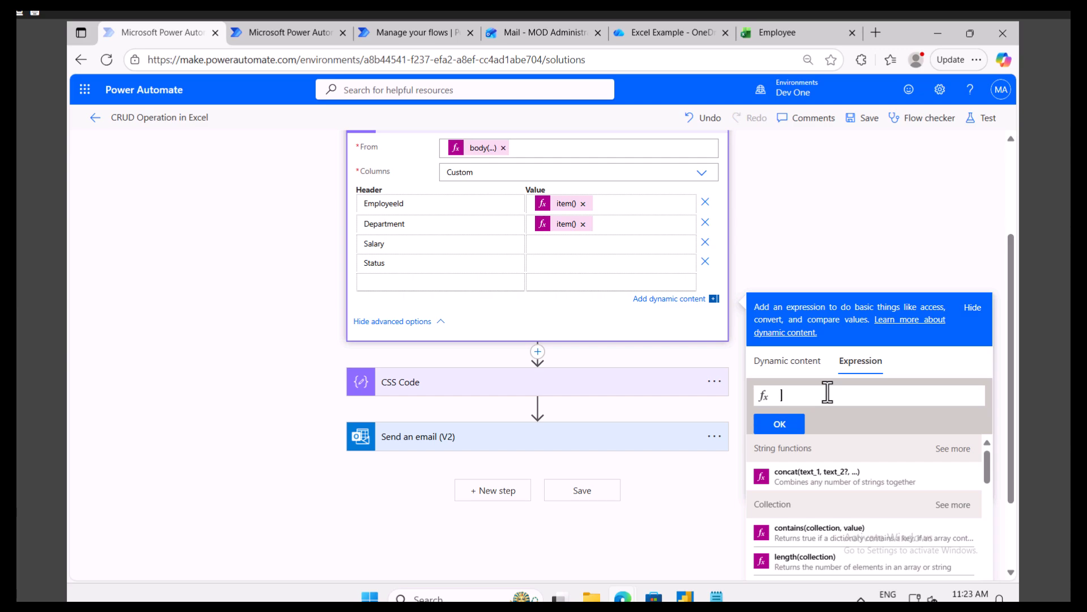
pyautogui.write("item()['Sal")
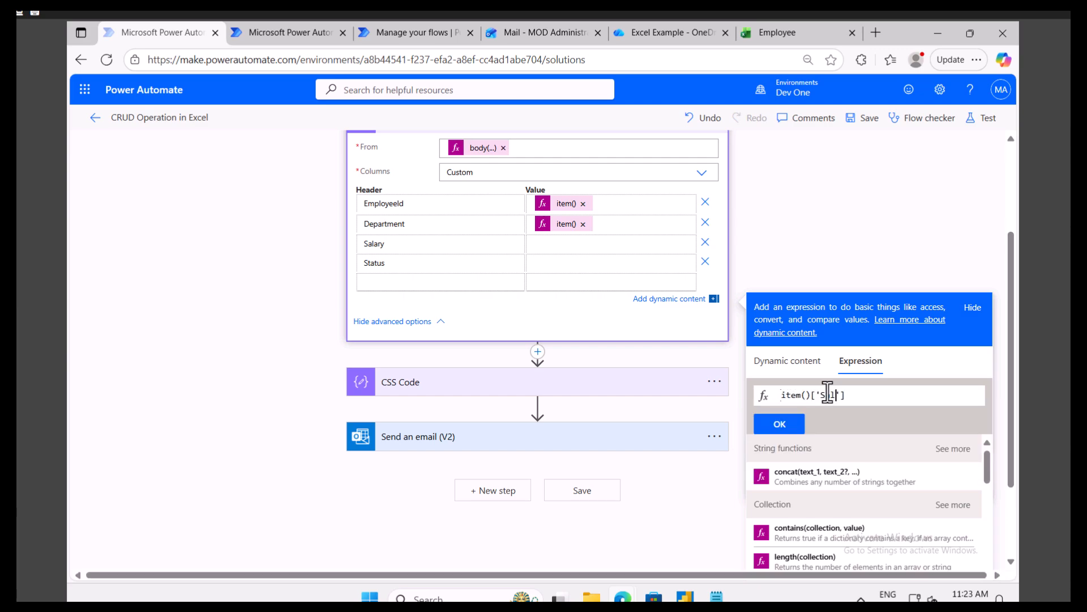
pyautogui.click(779, 423)
pyautogui.click(595, 264)
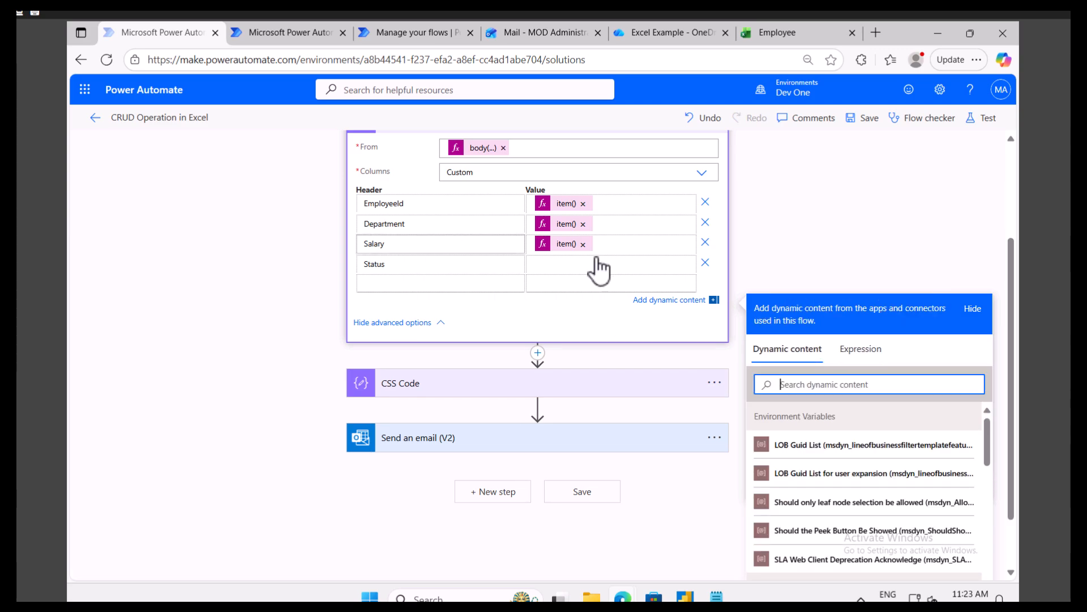
pyautogui.click(705, 263)
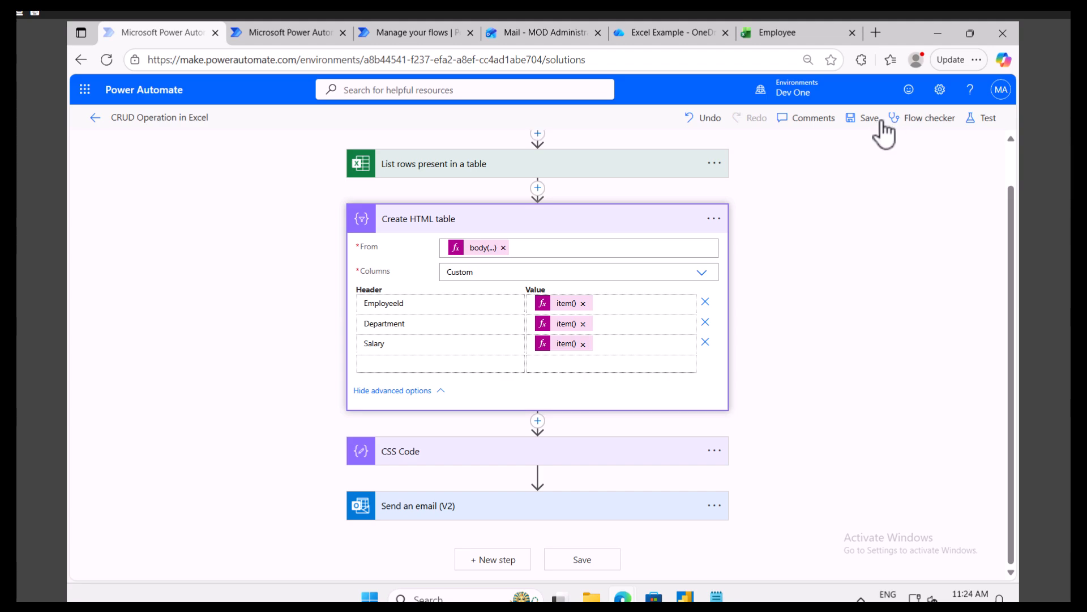
# - Save the CRUD Operation in Excel flow and run it as a manual test
pyautogui.click(978, 133)
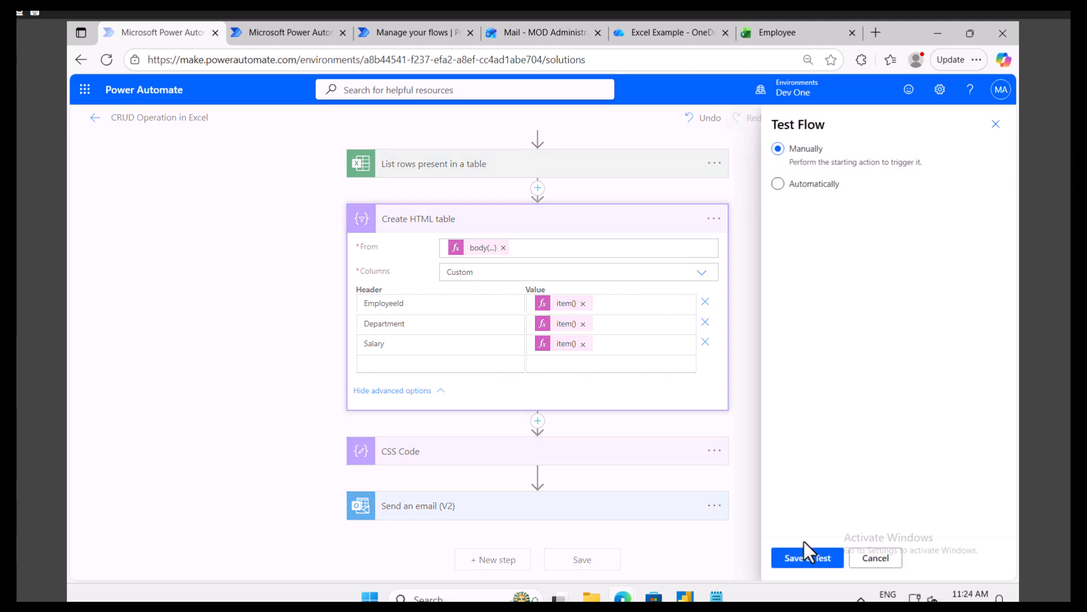
pyautogui.click(811, 559)
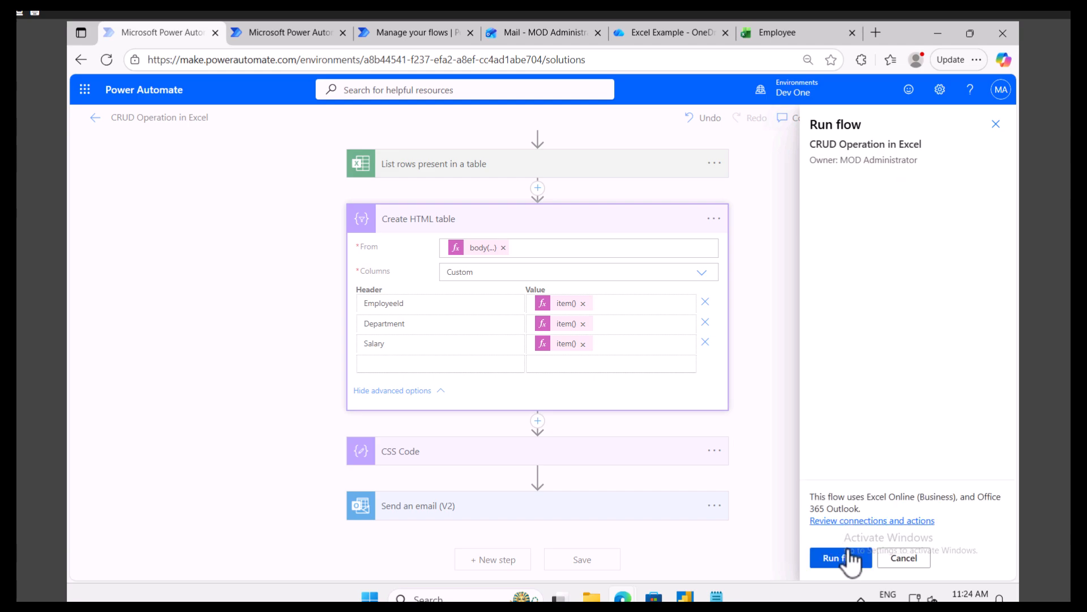
pyautogui.click(850, 557)
pyautogui.click(851, 557)
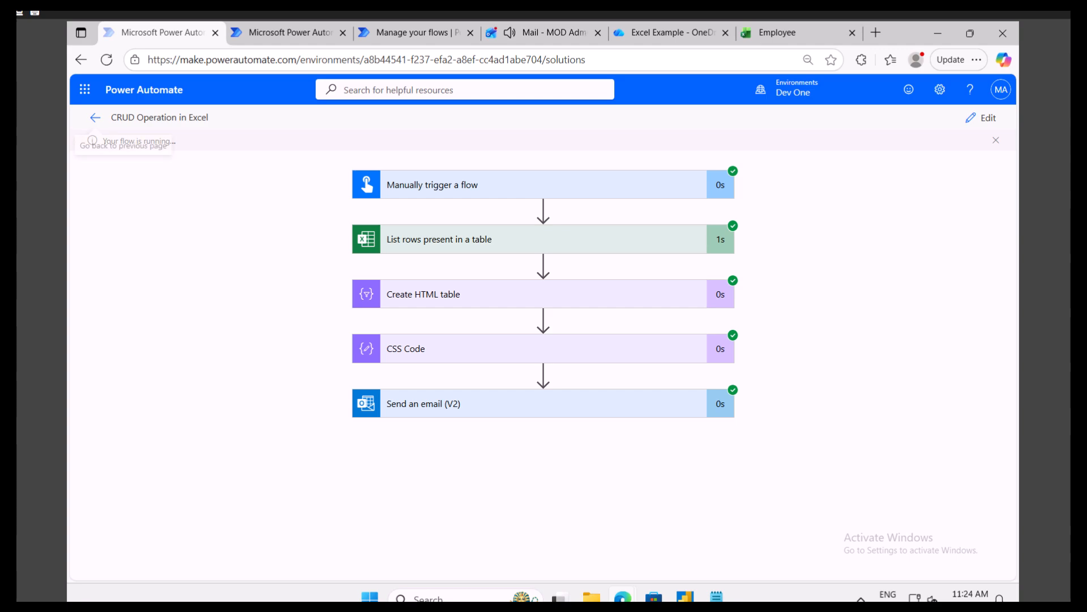
# - Switch to Outlook, check the table in the newest "All employess details" email, and return to the Power Automate flow run
pyautogui.click(521, 32)
pyautogui.click(361, 250)
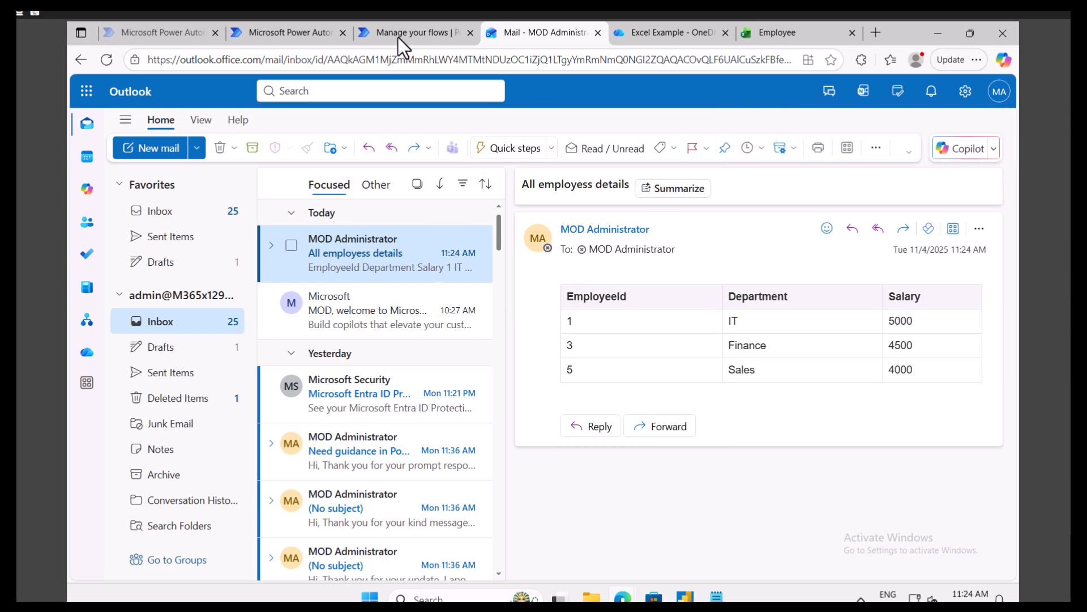
pyautogui.click(165, 32)
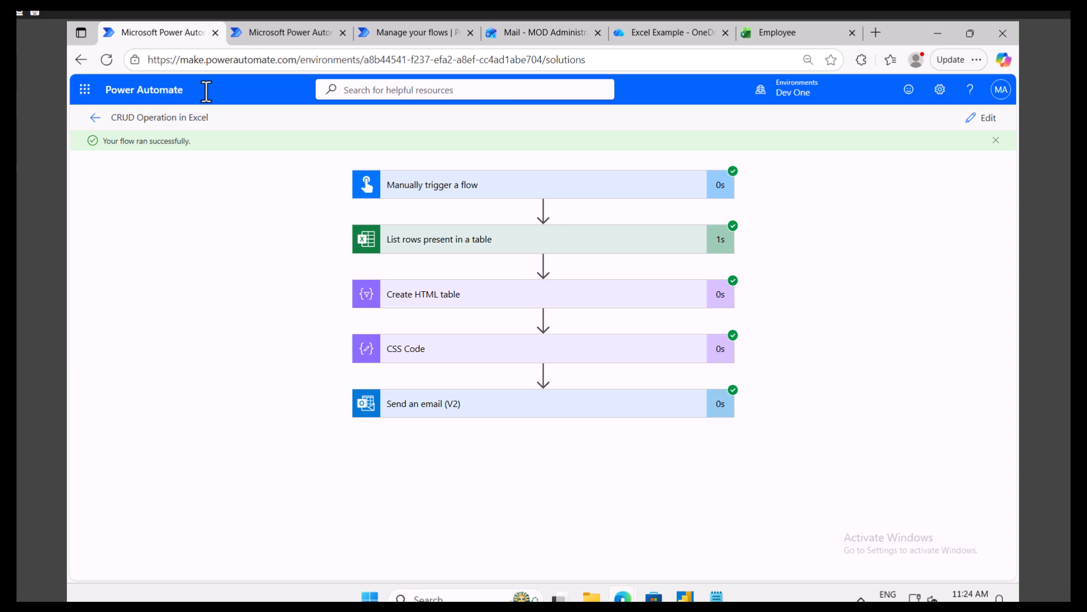